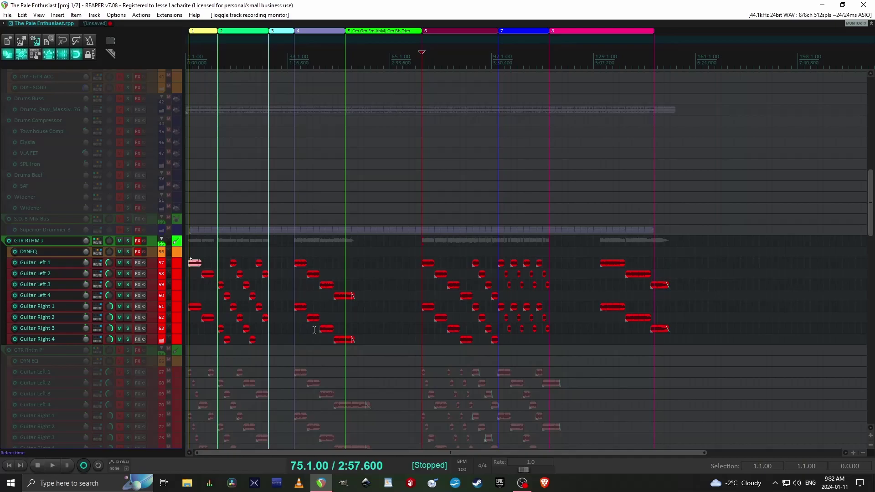
- Look through the project's track layout, from the master sends and rhythm guitars down to the vocal and guitar solo tracks
{"action": "left_click_drag", "start_coordinate": [871, 203], "coordinate": [871, 110]}
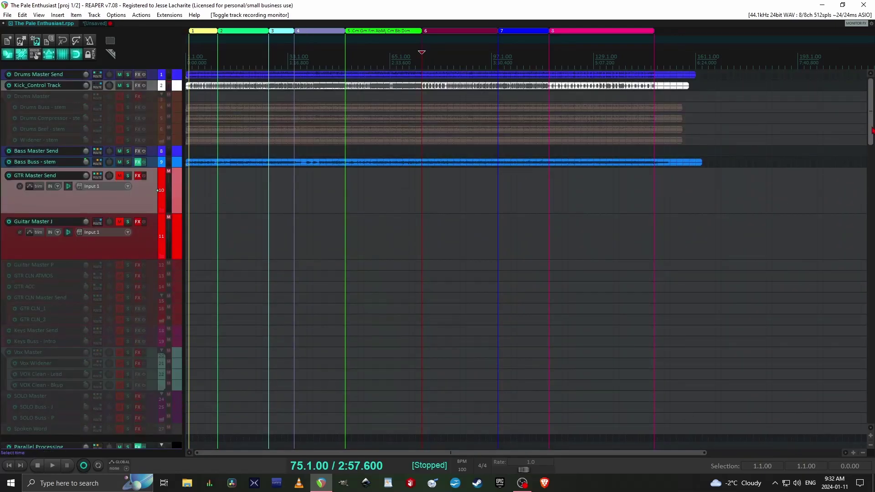
{"action": "scroll", "coordinate": [872, 104], "scroll_direction": "down", "scroll_amount": 2}
{"action": "left_click_drag", "start_coordinate": [872, 104], "coordinate": [871, 212]}
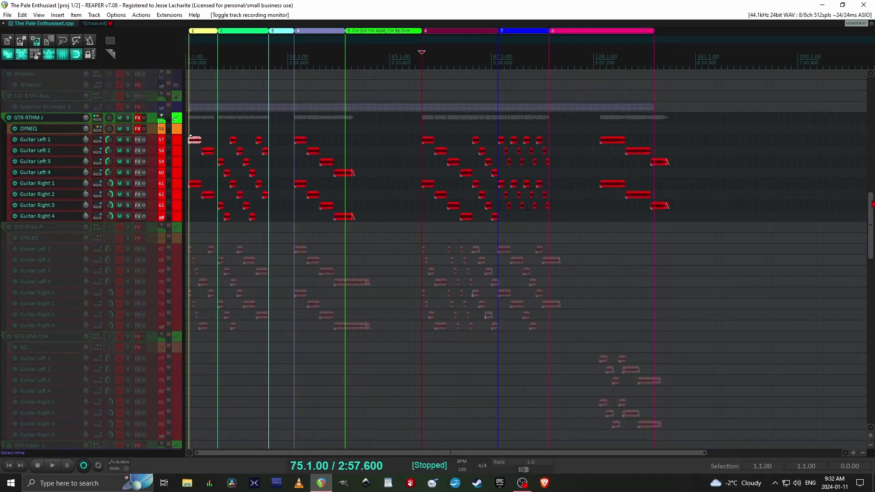
{"action": "scroll", "coordinate": [863, 227], "scroll_direction": "down", "scroll_amount": 5}
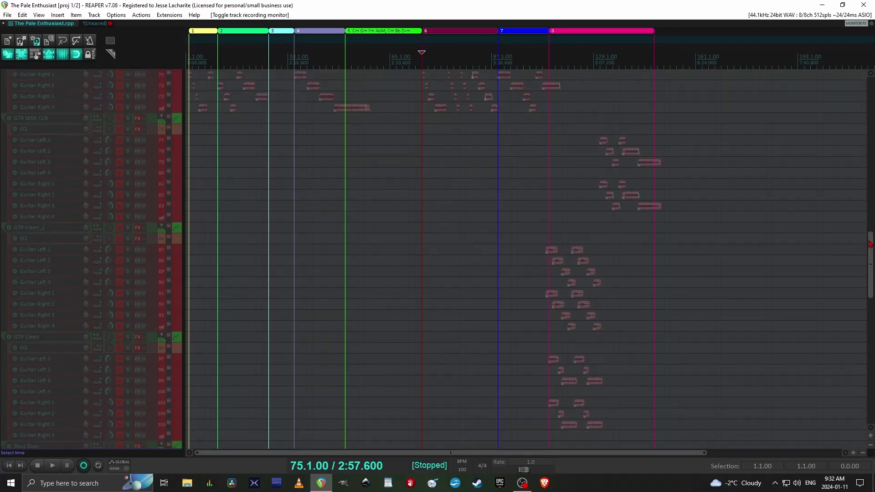
{"action": "scroll", "coordinate": [674, 283], "scroll_direction": "down", "scroll_amount": 3}
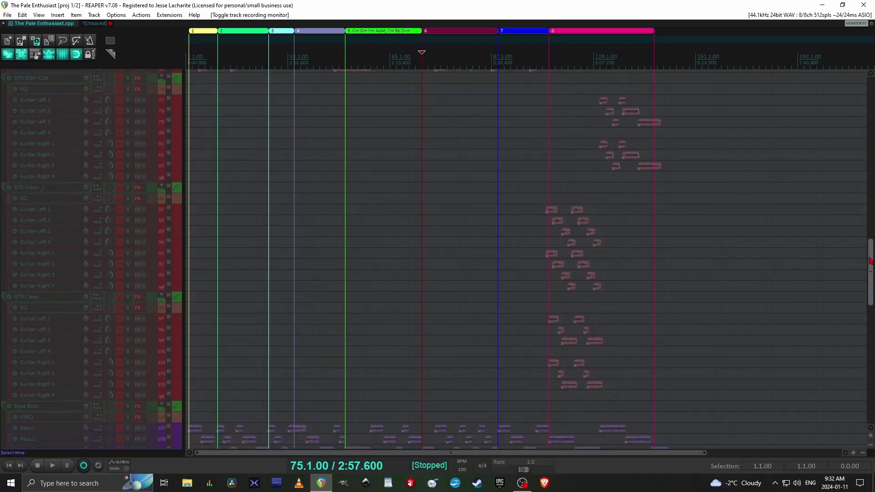
{"action": "scroll", "coordinate": [674, 282], "scroll_direction": "down", "scroll_amount": 8}
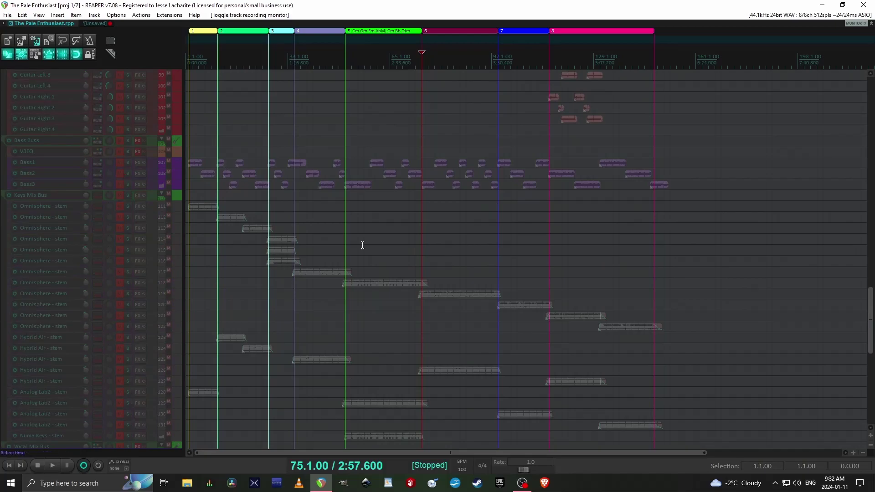
{"action": "scroll", "coordinate": [870, 319], "scroll_direction": "down", "scroll_amount": 6}
{"action": "scroll", "coordinate": [37, 351], "scroll_direction": "down", "scroll_amount": 5}
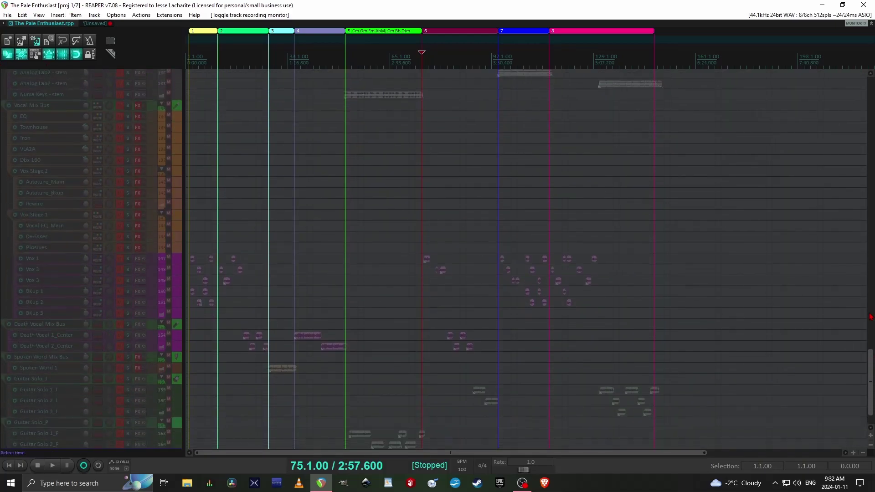
{"action": "scroll", "coordinate": [871, 371], "scroll_direction": "down", "scroll_amount": 2}
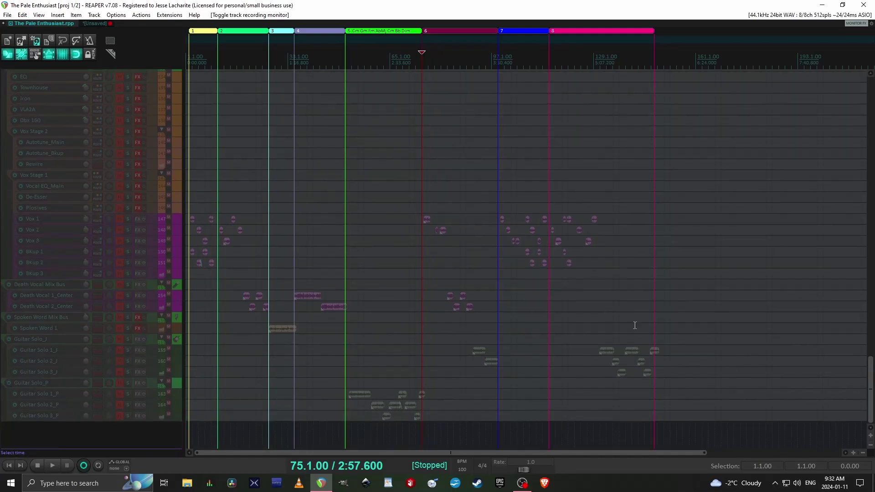
{"action": "left_click_drag", "start_coordinate": [869, 418], "coordinate": [870, 137]}
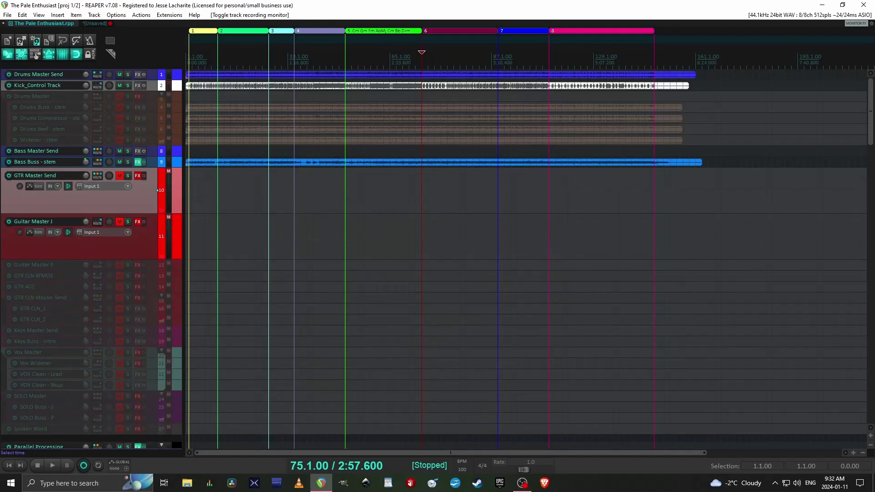
- Examine the guitar master and parallel processing tracks, and check the receives and sends of GTR Master Send
{"action": "scroll", "coordinate": [65, 297], "scroll_direction": "down", "scroll_amount": 3}
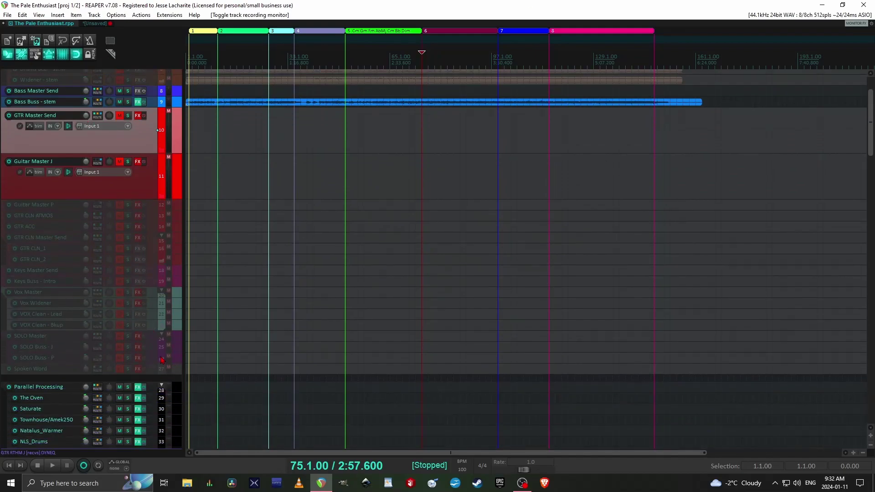
{"action": "scroll", "coordinate": [177, 362], "scroll_direction": "up", "scroll_amount": 1}
{"action": "mouse_move", "coordinate": [870, 122]}
{"action": "left_mouse_down"}
{"action": "mouse_move", "coordinate": [870, 209]}
{"action": "mouse_move", "coordinate": [871, 125]}
{"action": "left_mouse_up"}
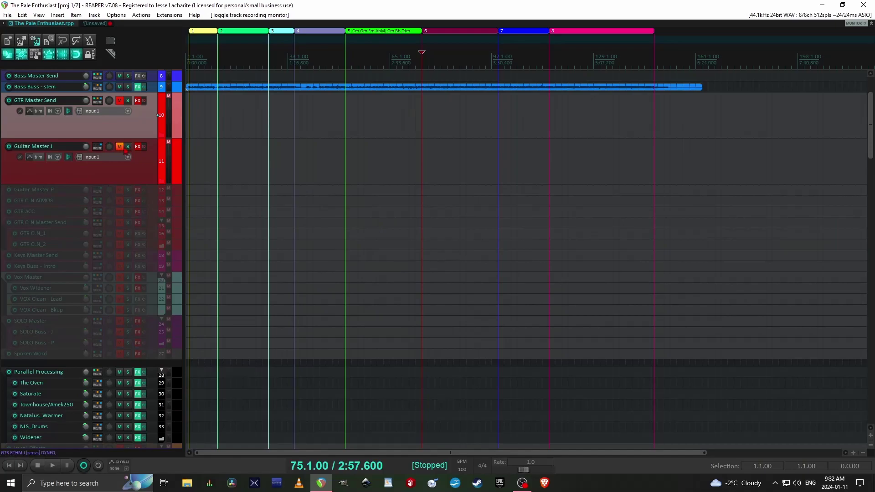
{"action": "left_click_drag", "start_coordinate": [871, 106], "coordinate": [871, 123]}
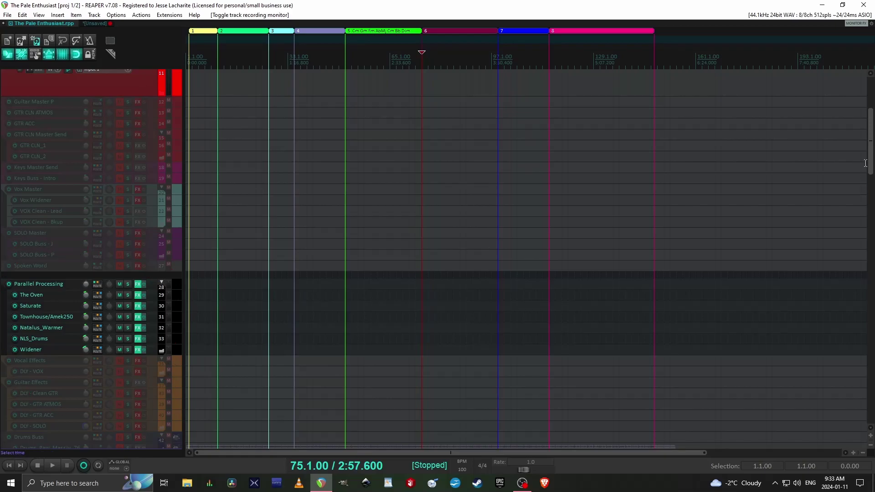
{"action": "scroll", "coordinate": [730, 137], "scroll_direction": "up", "scroll_amount": 5}
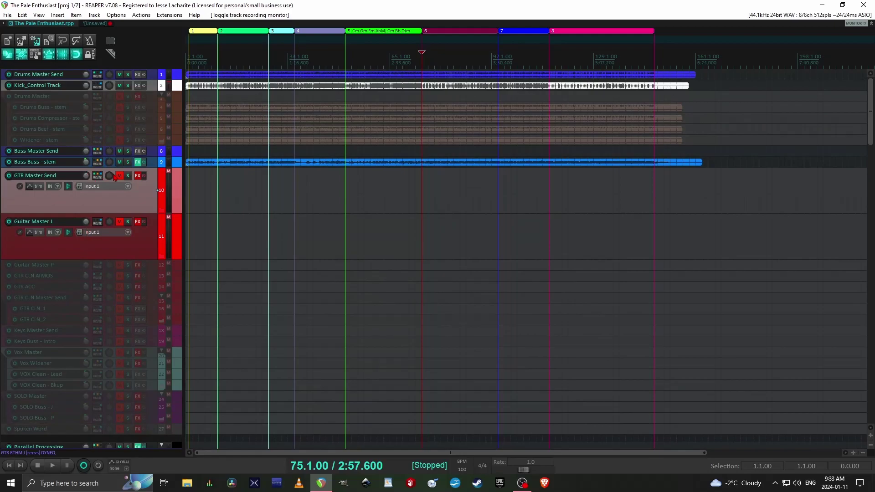
{"action": "mouse_move", "coordinate": [95, 181]}
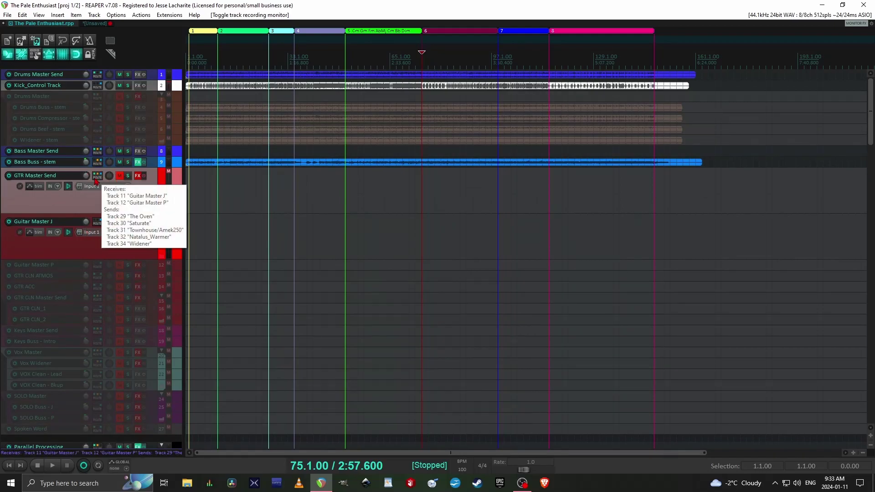
- Inspect the Kirchhoff-EQ and THE OVEN plugins on The Oven parallel track, and close its effects chain
{"action": "left_click_drag", "start_coordinate": [872, 127], "coordinate": [871, 172]}
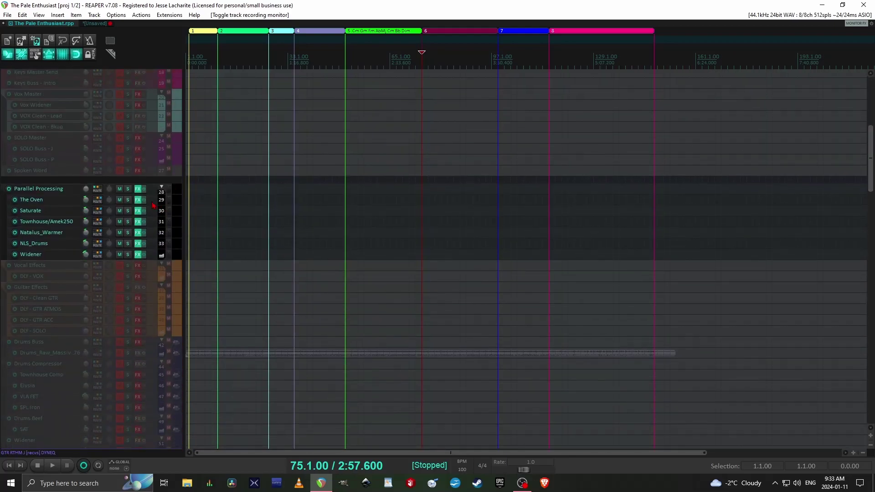
{"action": "left_click", "coordinate": [138, 202]}
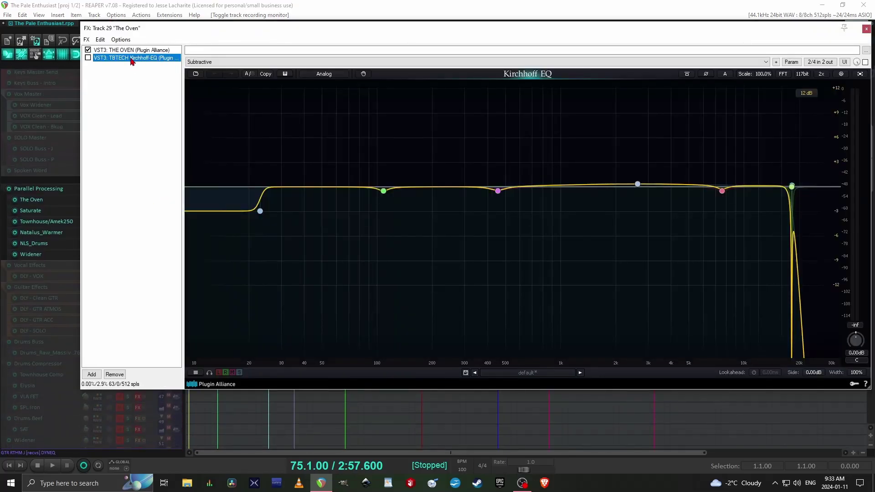
{"action": "key", "text": "Up"}
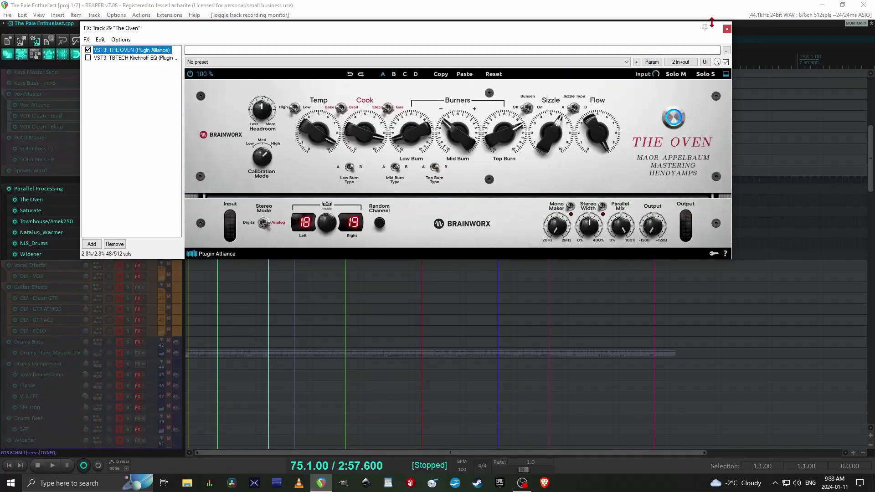
{"action": "left_click", "coordinate": [727, 29]}
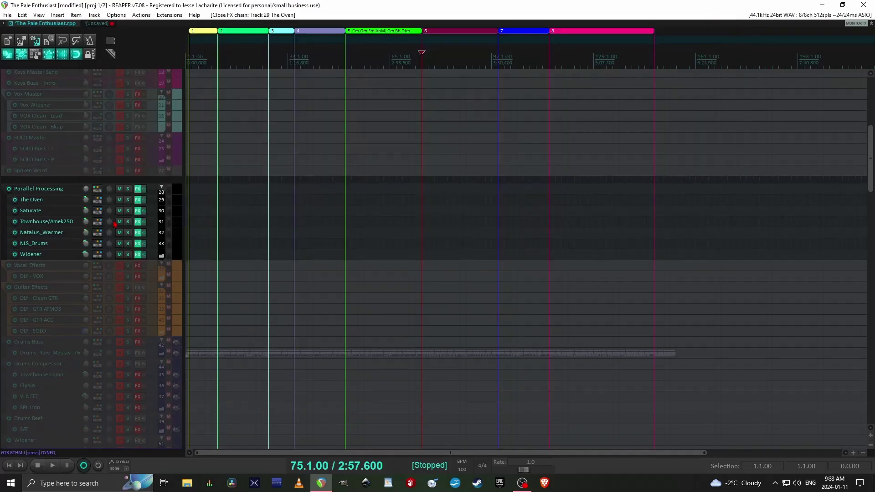
- Inspect the effects on the Saturate and Townhouse/Amek250 parallel tracks, including the bx_townhouse Buss Compressor, closing each chain
{"action": "left_click", "coordinate": [138, 212]}
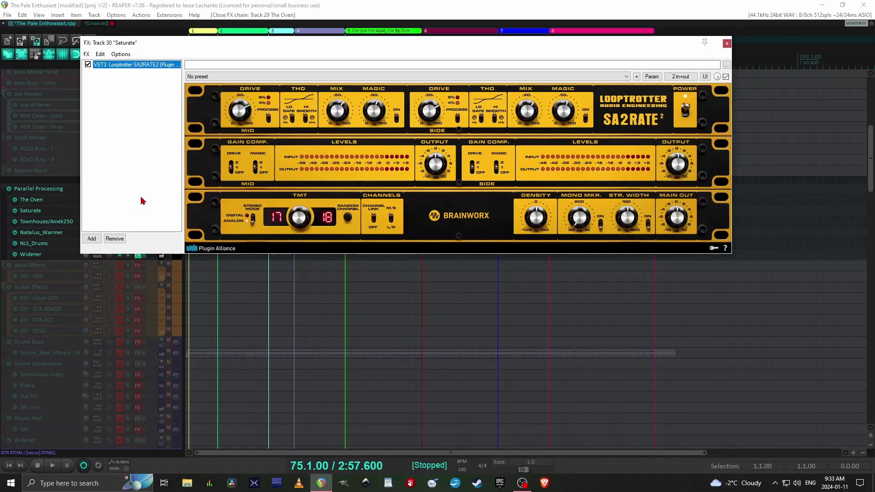
{"action": "left_click", "coordinate": [727, 43]}
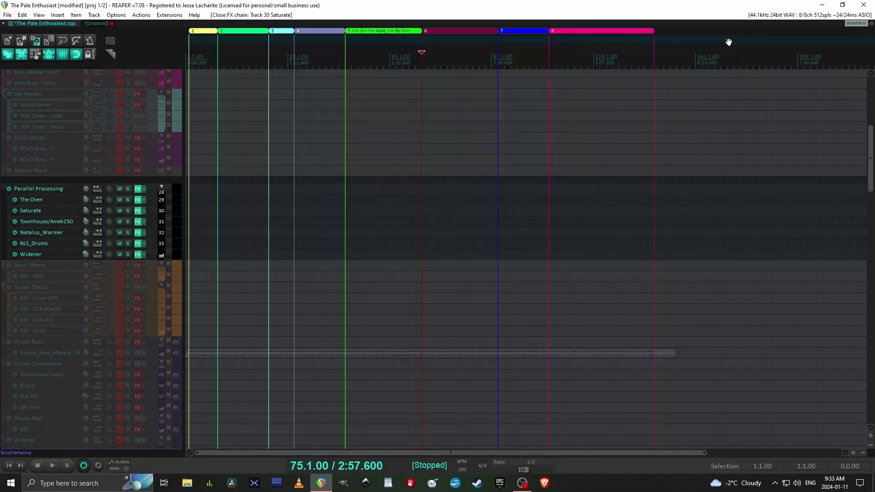
{"action": "left_click", "coordinate": [138, 222]}
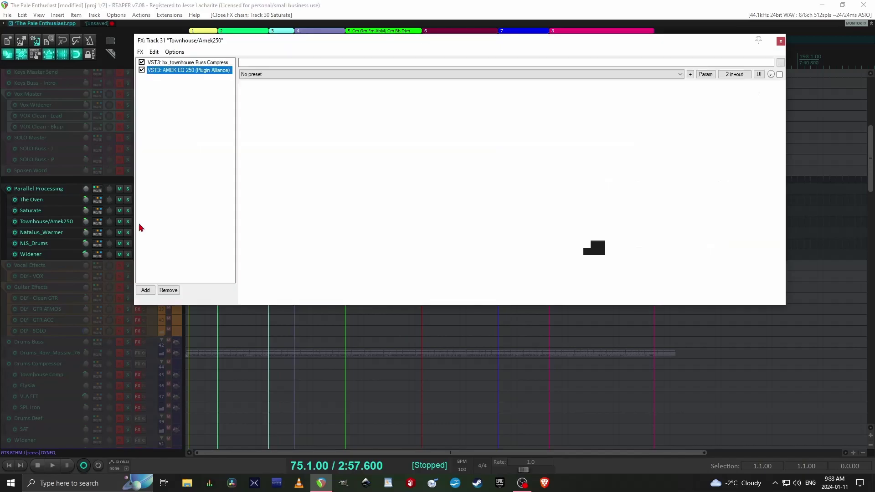
{"action": "left_click", "coordinate": [174, 64]}
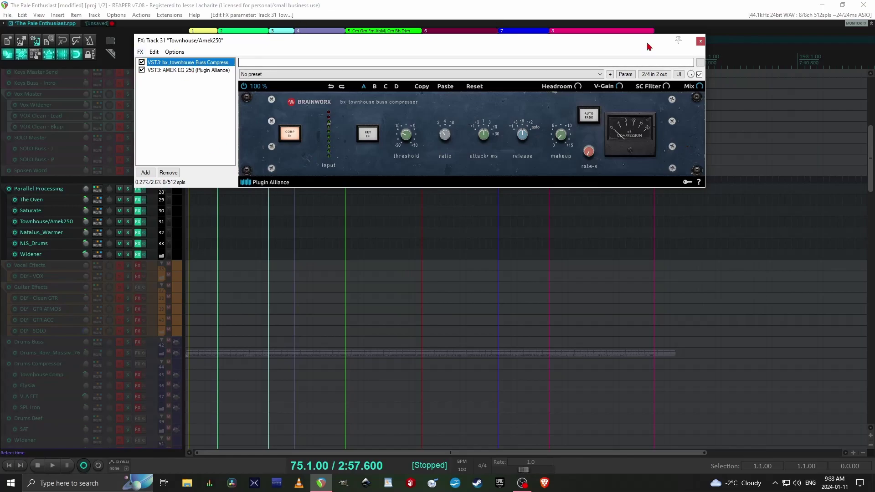
{"action": "left_click", "coordinate": [701, 42]}
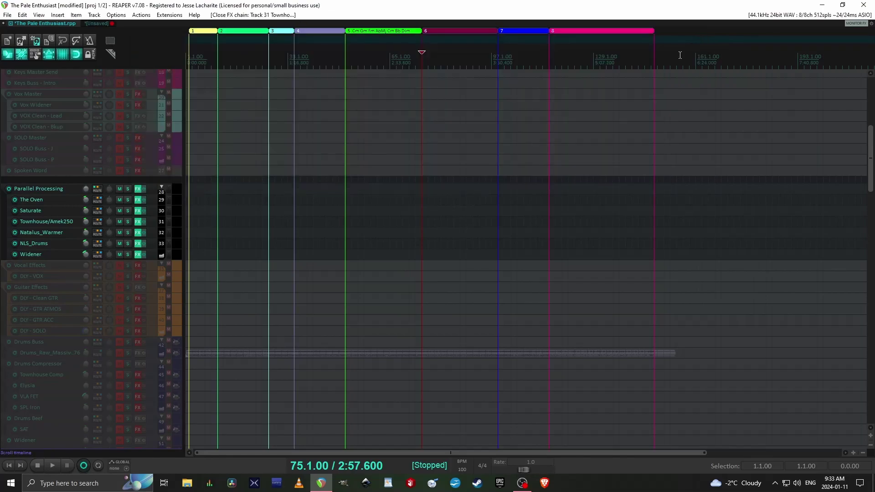
- Inspect the Kirchhoff-EQ and Harris Doyle Natalus DSCEQ on the Natalus_Warmer track, and close its effects chain
{"action": "left_click", "coordinate": [138, 233]}
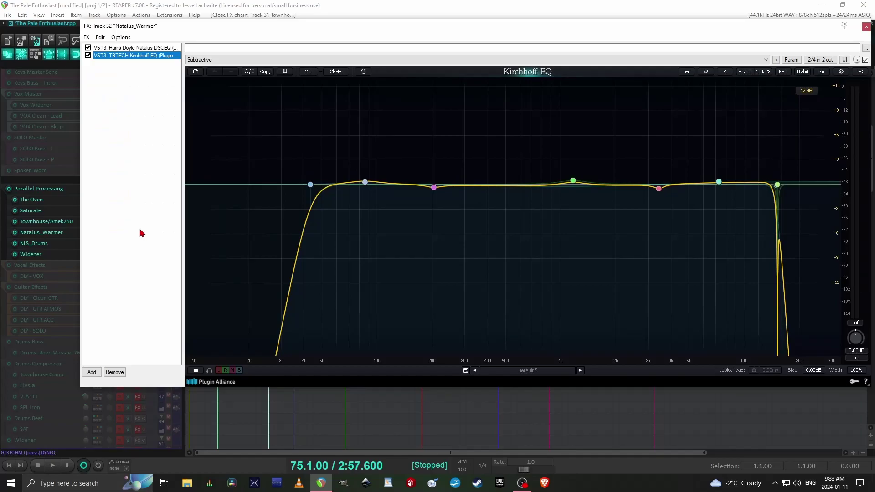
{"action": "left_click", "coordinate": [122, 50]}
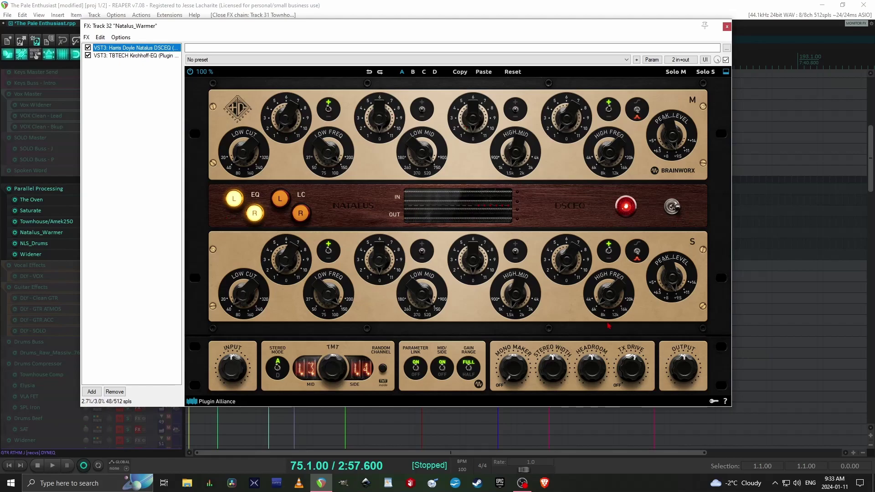
{"action": "left_click", "coordinate": [727, 26]}
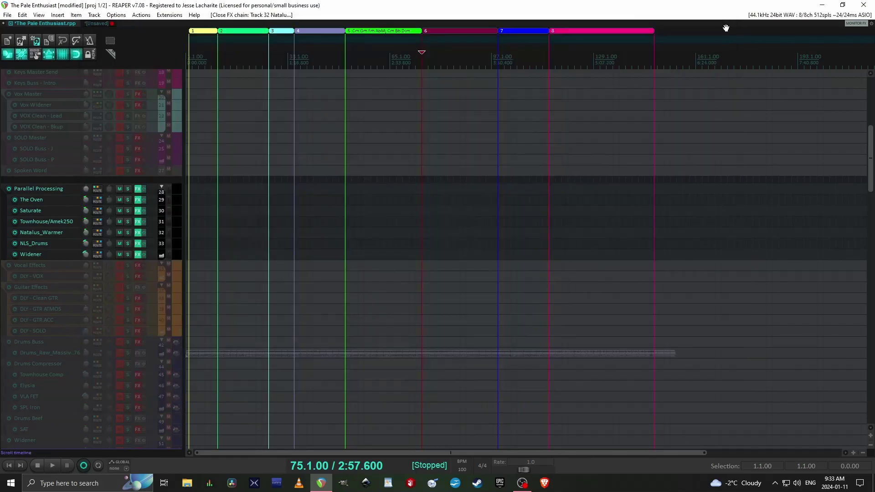
- Inspect the first NLS Buss Stereo plugin on the NLS_Drums track, and close its effects chain
{"action": "left_click", "coordinate": [138, 246]}
{"action": "left_click", "coordinate": [109, 91]}
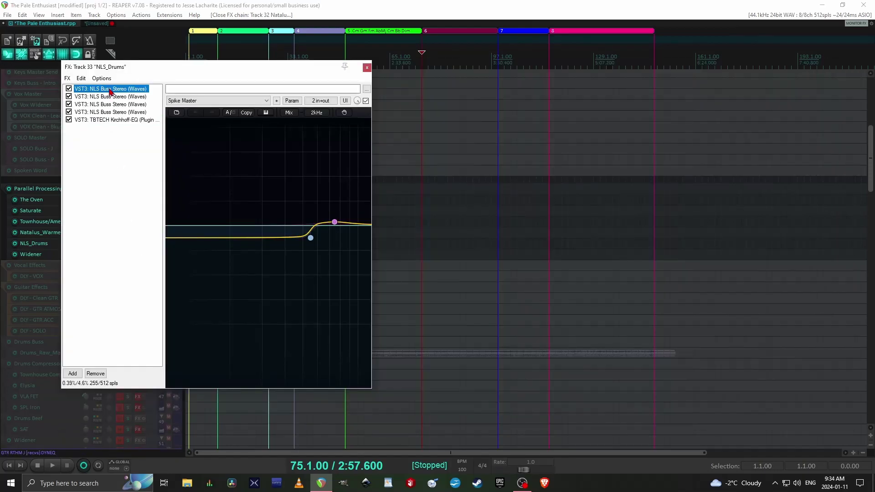
{"action": "left_click_drag", "start_coordinate": [179, 67], "coordinate": [381, 42]}
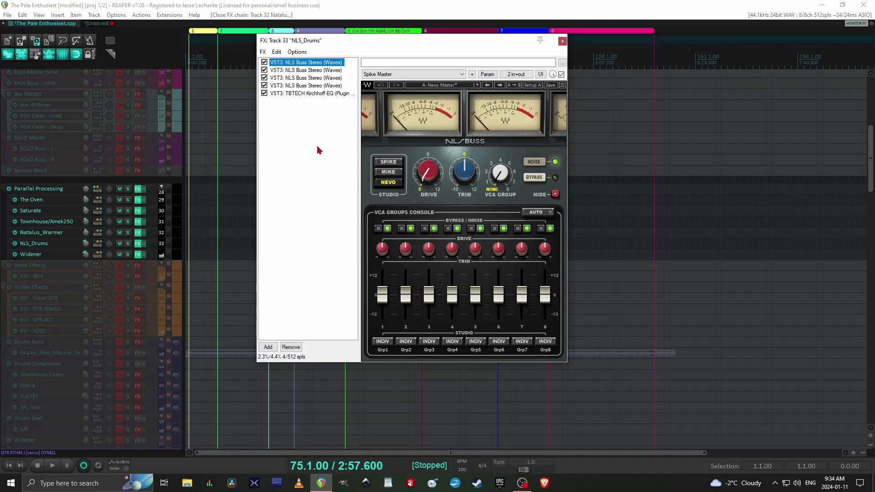
{"action": "left_click", "coordinate": [563, 41]}
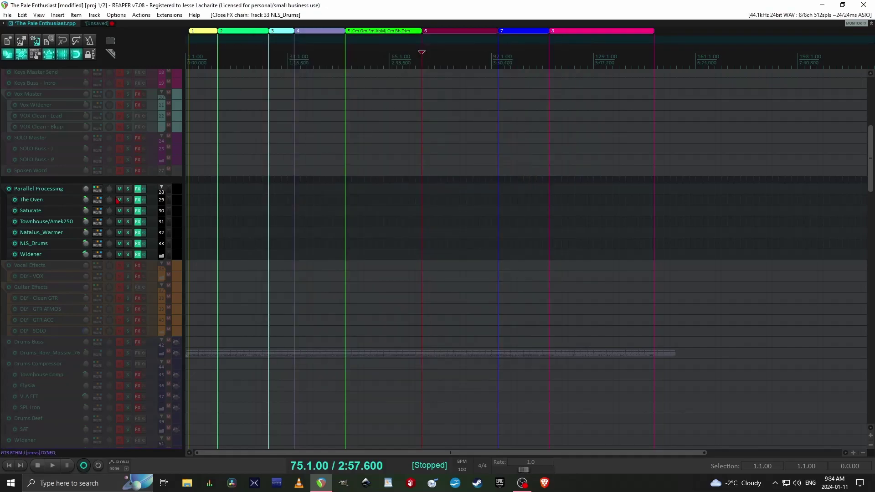
- Inspect the Bettermaker EQ232D settings on the Widener parallel track, and close its effects chain
{"action": "left_click", "coordinate": [138, 255]}
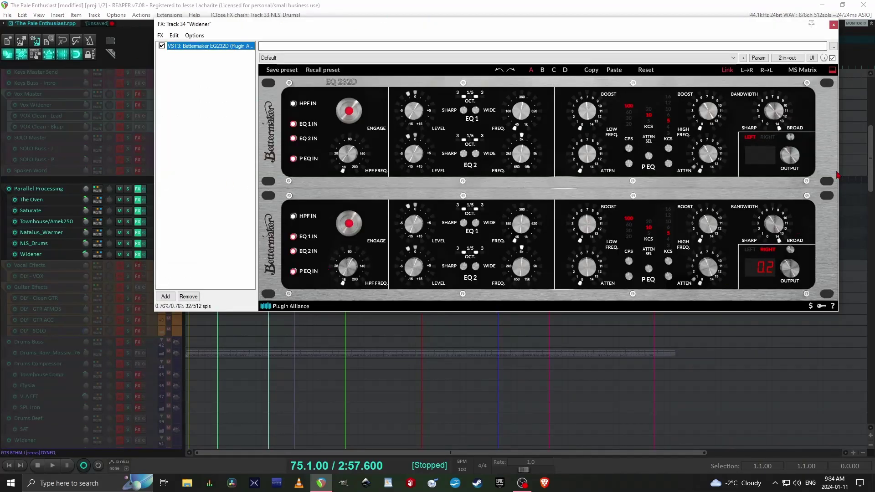
{"action": "left_click", "coordinate": [782, 103]}
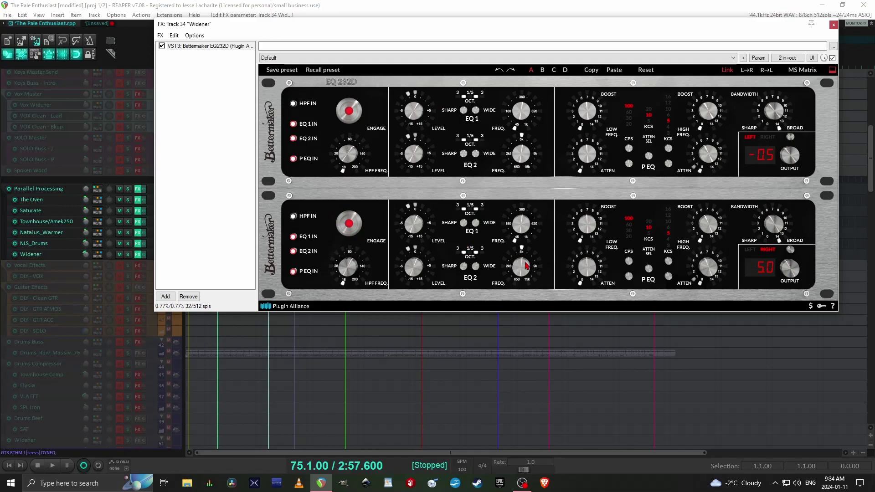
{"action": "mouse_move", "coordinate": [774, 113]}
{"action": "mouse_move", "coordinate": [578, 162]}
{"action": "left_click", "coordinate": [834, 25]}
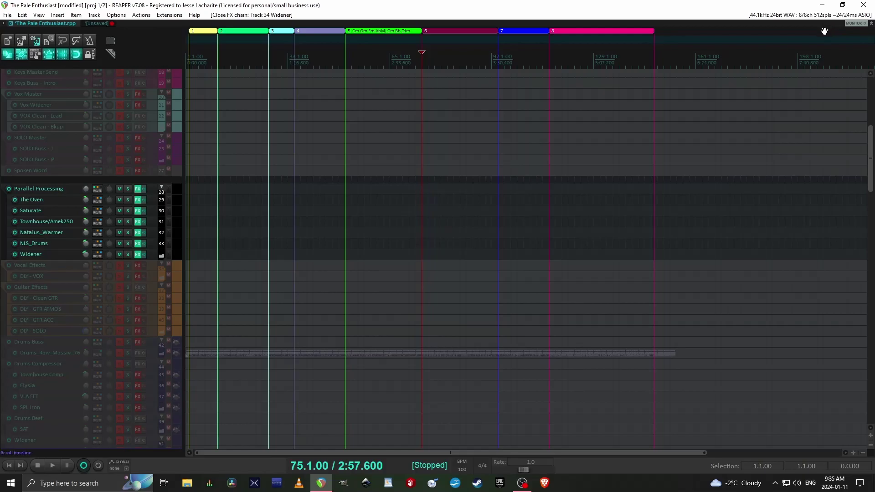
- Show the mixer and inspect the master track's Shadow Hills compressor, bx_2098 EQ and Youlean Loudness Meter 2
{"action": "key", "text": "ctrl+m"}
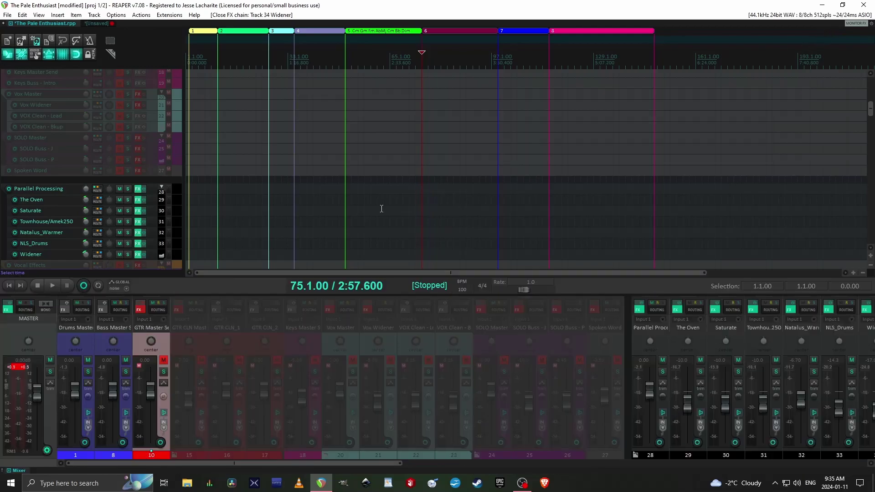
{"action": "left_click", "coordinate": [8, 309]}
{"action": "left_click", "coordinate": [53, 54]}
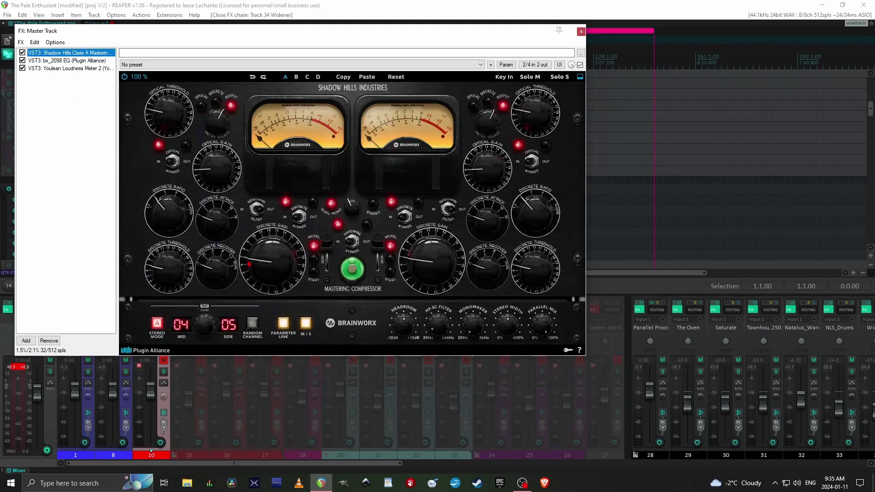
{"action": "left_click", "coordinate": [53, 61]}
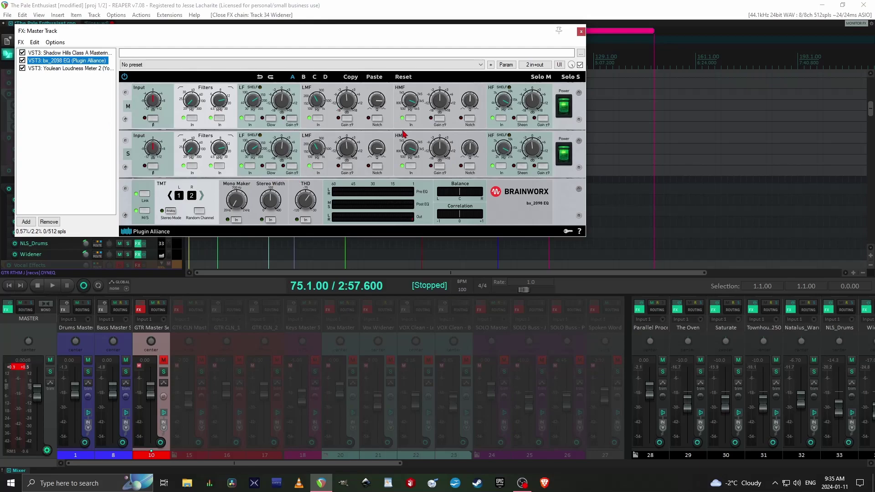
{"action": "left_click", "coordinate": [54, 70]}
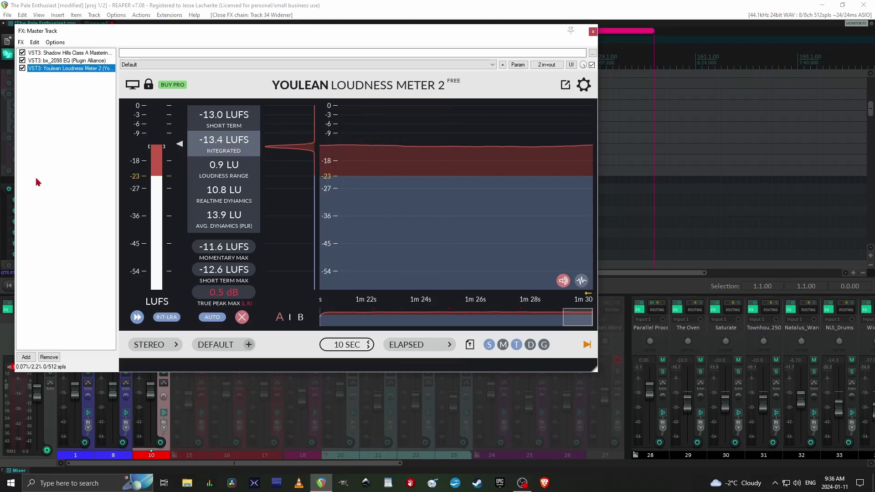
- Close the master track's effects chain and select the Guitar Left 1 to Guitar Left 4 tracks in the GTR RTHM J folder
{"action": "left_click", "coordinate": [593, 32]}
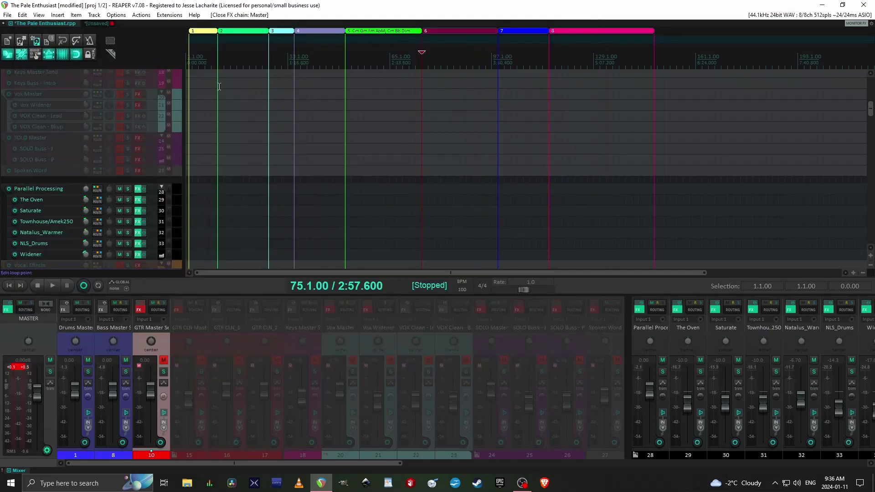
{"action": "scroll", "coordinate": [853, 123], "scroll_direction": "down", "scroll_amount": 10}
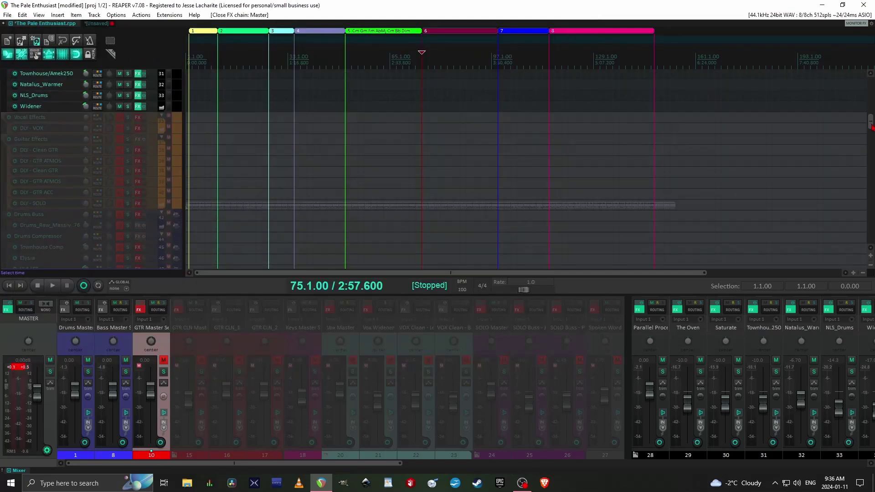
{"action": "scroll", "coordinate": [87, 167], "scroll_direction": "down", "scroll_amount": 1}
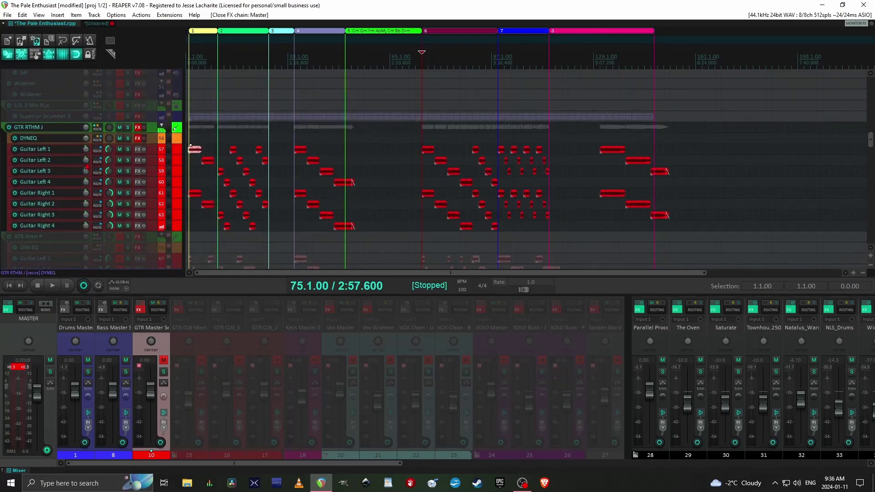
{"action": "left_click", "coordinate": [191, 146]}
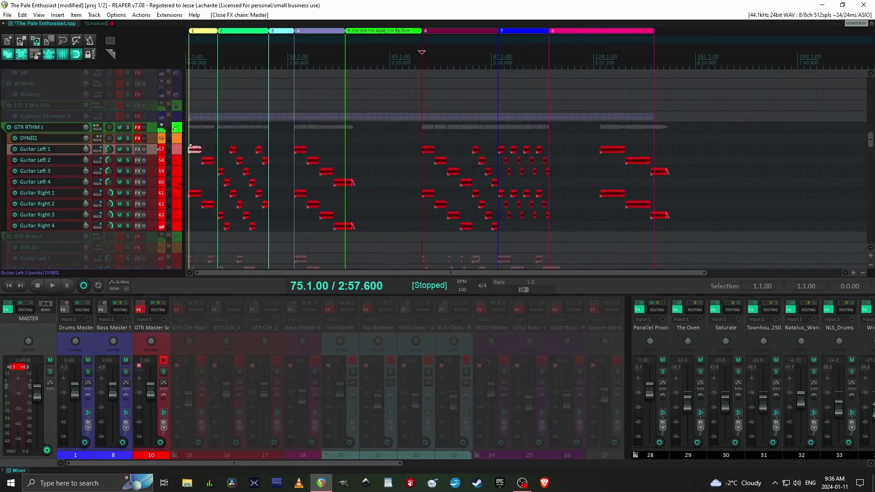
{"action": "key", "text": "shift+Down"}
{"action": "key", "text": "shift+Down"}
{"action": "key", "text": "shift+Down"}
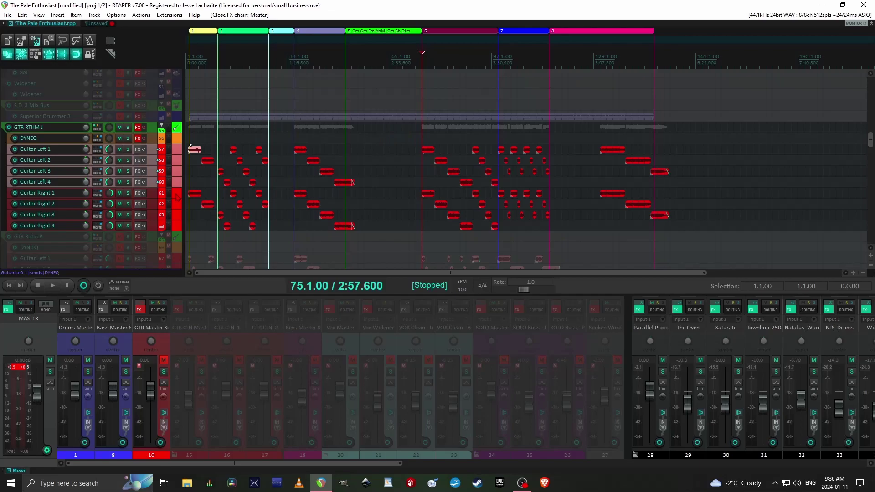
- Select the Guitar Right 1 to Guitar Right 4 tracks in the GTR RTHM J folder
{"action": "key", "text": "Down"}
{"action": "key", "text": "shift+Down"}
{"action": "key", "text": "shift+Down"}
{"action": "key", "text": "shift+Down"}
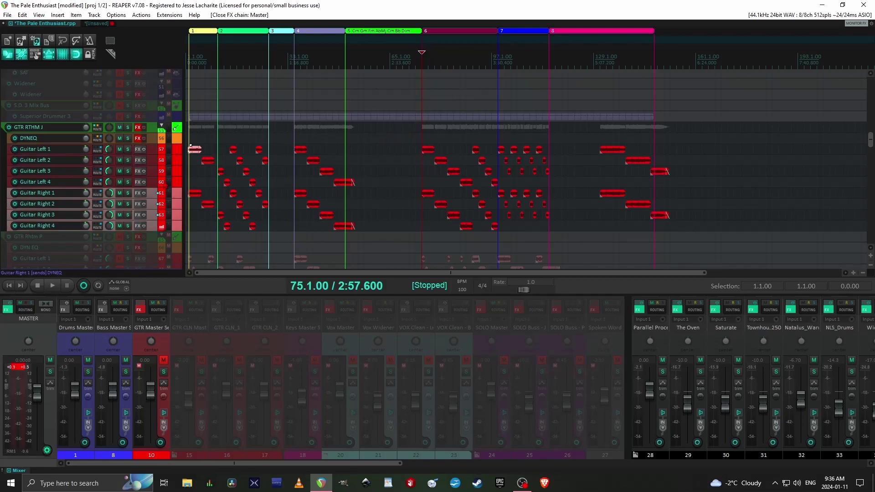
- Select the Guitar Left 1 audio item at bar 75 and examine its waveform up close
{"action": "scroll", "coordinate": [198, 145], "scroll_direction": "up", "scroll_amount": 3}
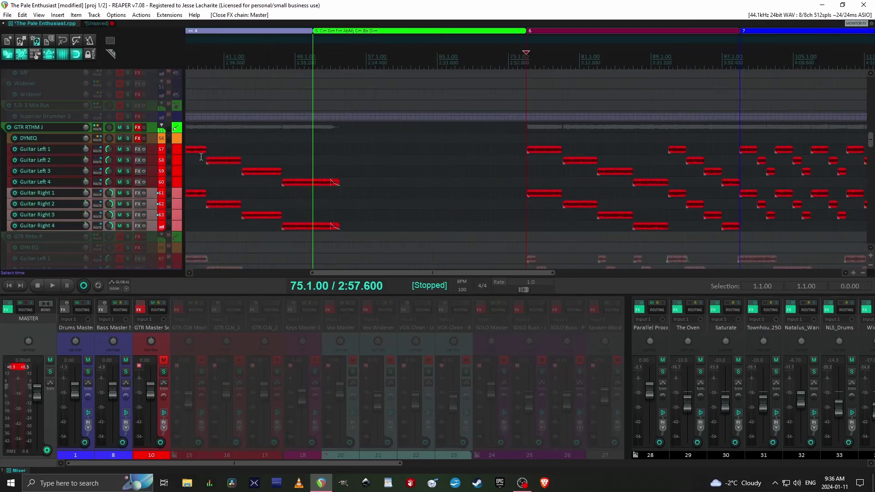
{"action": "scroll", "coordinate": [229, 156], "scroll_direction": "up", "scroll_amount": 5}
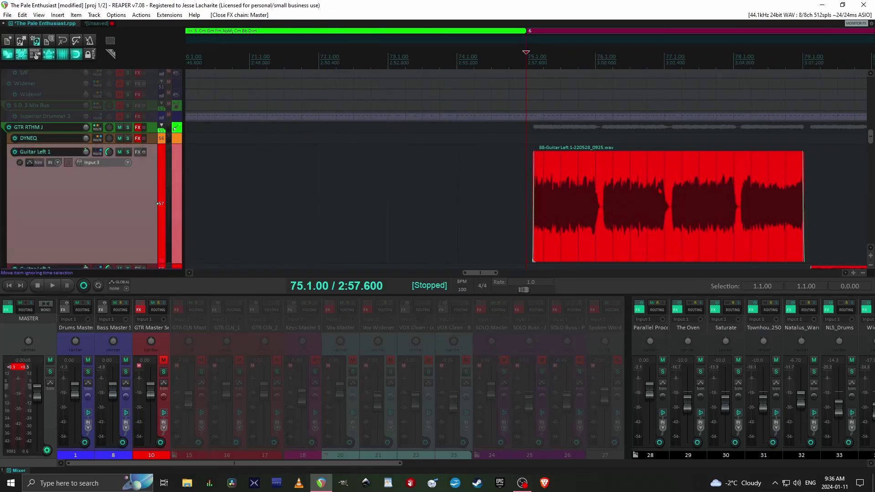
{"action": "left_click", "coordinate": [651, 193]}
{"action": "scroll", "coordinate": [55, 162], "scroll_direction": "down", "scroll_amount": 1}
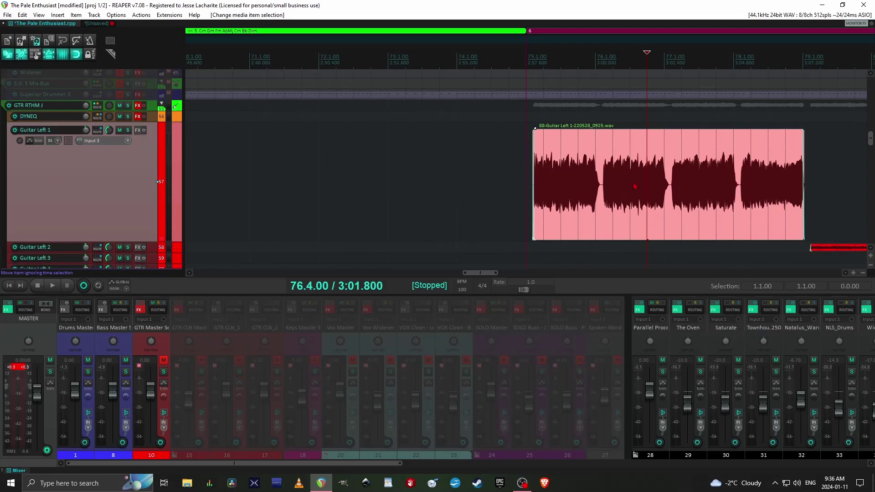
{"action": "scroll", "coordinate": [566, 185], "scroll_direction": "up", "scroll_amount": 5}
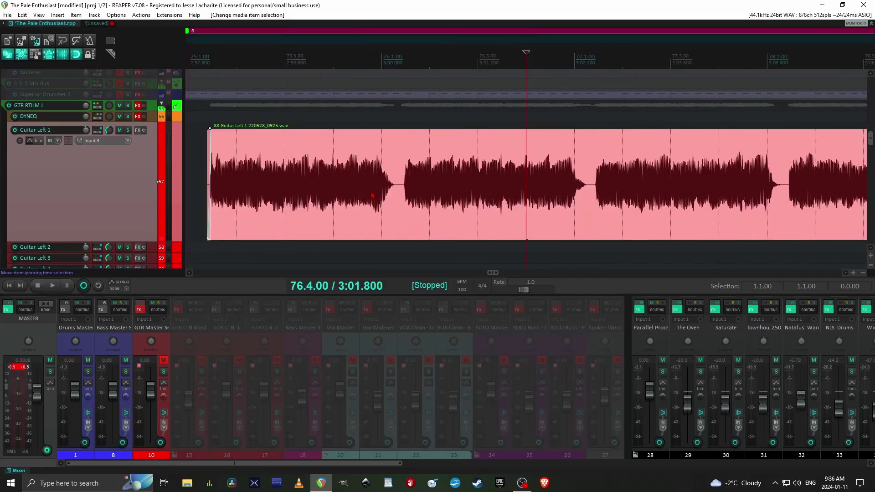
{"action": "scroll", "coordinate": [378, 157], "scroll_direction": "down", "scroll_amount": 1}
{"action": "scroll", "coordinate": [480, 177], "scroll_direction": "down", "scroll_amount": 2}
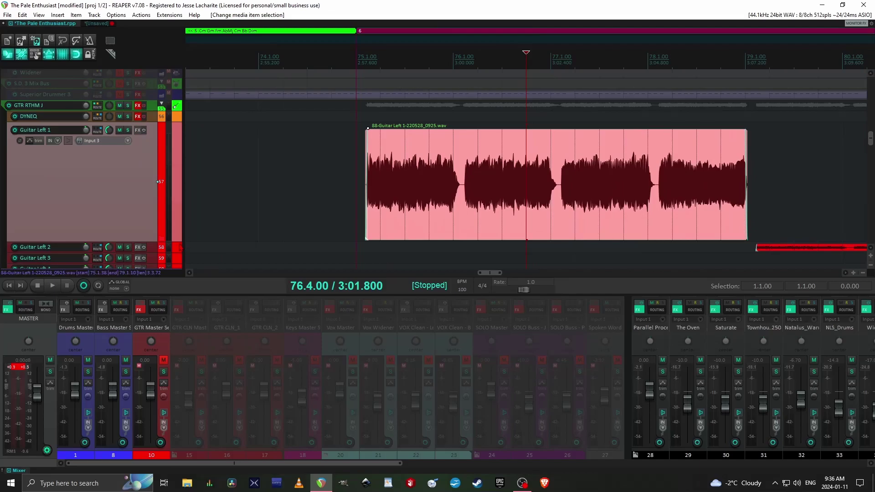
- Hide the mixer and enlarge the Guitar Left 1 track's height to examine the gaps between its chords
{"action": "key", "text": "ctrl+m"}
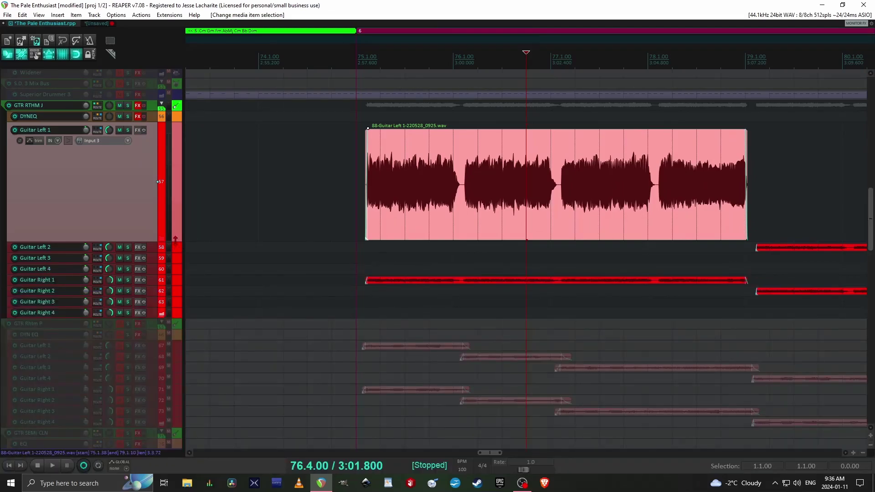
{"action": "left_click_drag", "start_coordinate": [176, 239], "coordinate": [176, 368]}
{"action": "scroll", "coordinate": [587, 297], "scroll_direction": "up", "scroll_amount": 3}
{"action": "scroll", "coordinate": [586, 296], "scroll_direction": "down", "scroll_amount": 2}
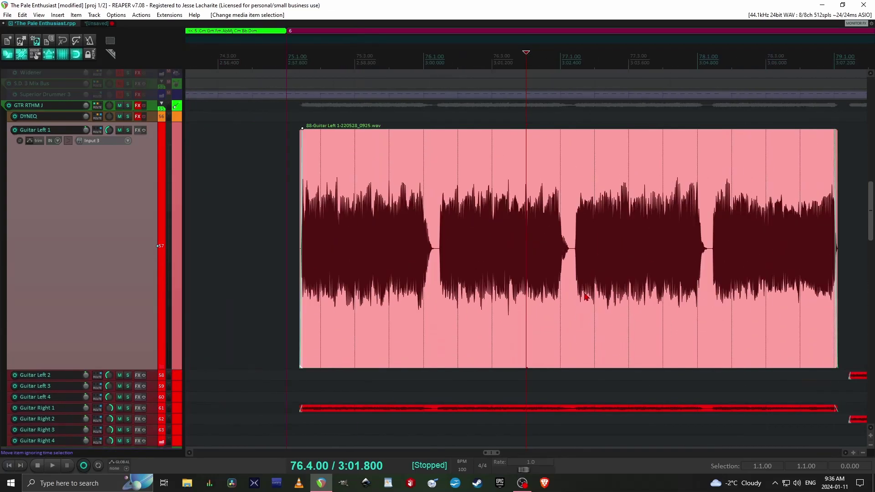
{"action": "scroll", "coordinate": [586, 297], "scroll_direction": "up", "scroll_amount": 2}
{"action": "scroll", "coordinate": [628, 233], "scroll_direction": "down", "scroll_amount": 3}
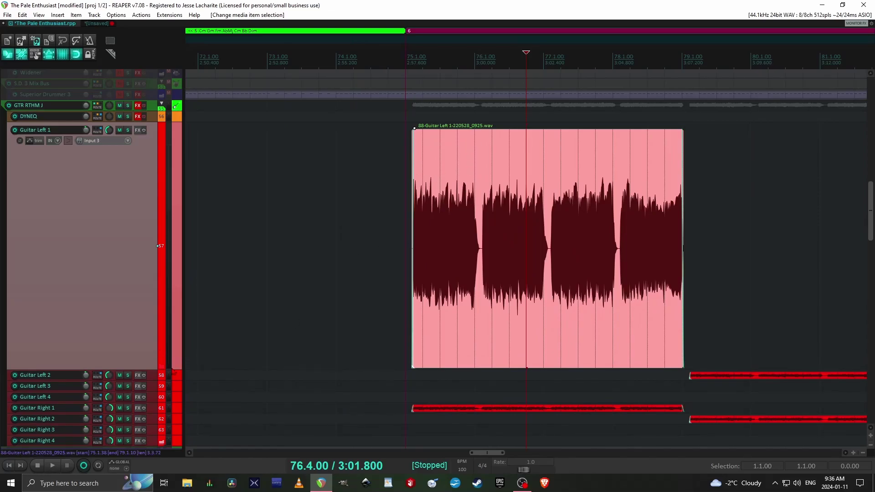
- Shrink the Guitar Left 1 track back to minimum height and review the alternating rhythm guitar items across regions 6 and 7
{"action": "left_click_drag", "start_coordinate": [177, 367], "coordinate": [185, 182]}
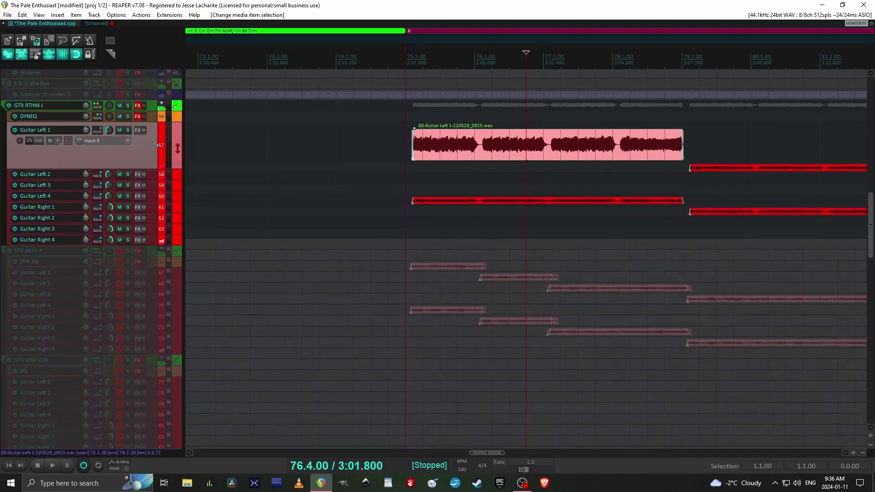
{"action": "left_click_drag", "start_coordinate": [176, 183], "coordinate": [176, 133]}
{"action": "scroll", "coordinate": [510, 184], "scroll_direction": "down", "scroll_amount": 3}
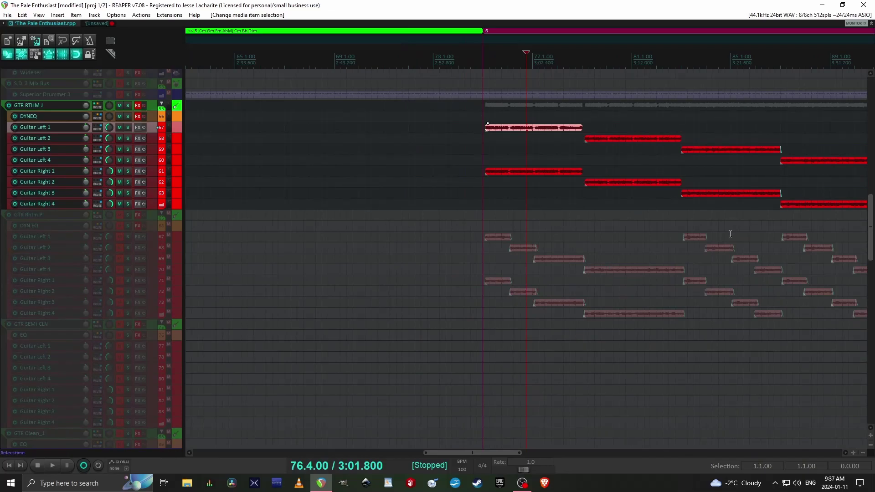
{"action": "scroll", "coordinate": [730, 234], "scroll_direction": "down", "scroll_amount": 2}
{"action": "scroll", "coordinate": [526, 275], "scroll_direction": "right", "scroll_amount": 3}
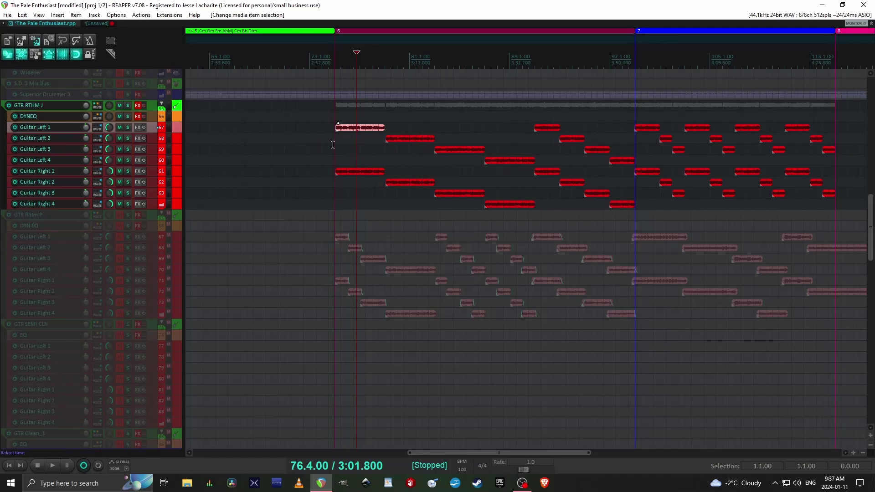
- Open the DYNEQ track's effects chain and inspect its C4 Stereo and Kirchhoff-EQ plugins
{"action": "left_click", "coordinate": [137, 117]}
{"action": "left_click", "coordinate": [95, 63]}
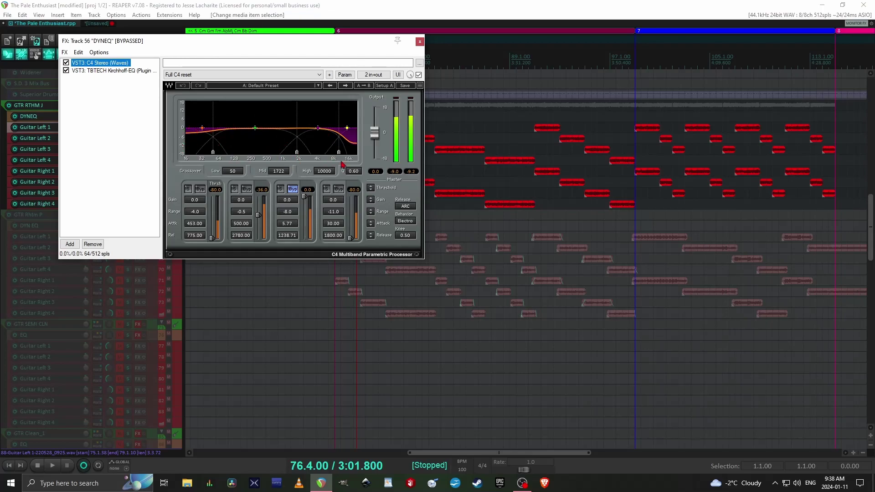
{"action": "left_click", "coordinate": [105, 71]}
{"action": "left_click_drag", "start_coordinate": [381, 47], "coordinate": [370, 27]}
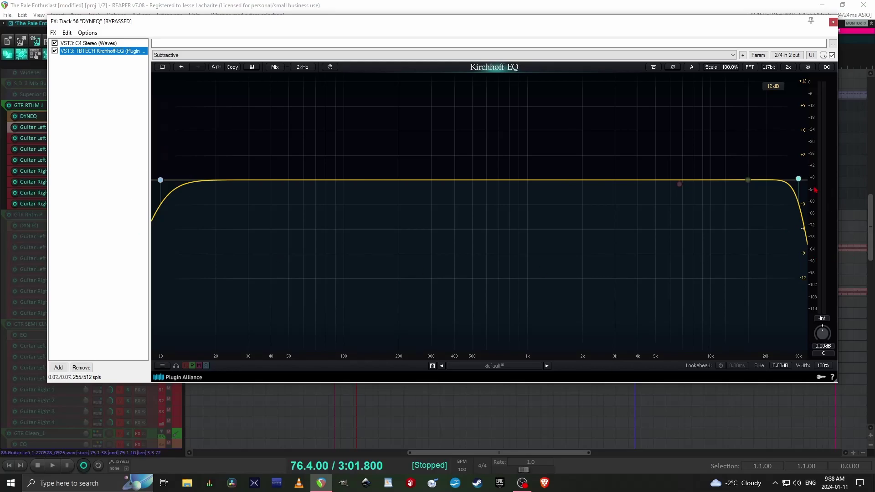
- Try a lower Q and lower cutoff frequencies on the Kirchhoff-EQ low-pass band, and return its frequency to 30000 Hz
{"action": "mouse_move", "coordinate": [799, 180]}
{"action": "left_mouse_down"}
{"action": "mouse_move", "coordinate": [666, 195]}
{"action": "mouse_move", "coordinate": [798, 195]}
{"action": "left_mouse_up"}
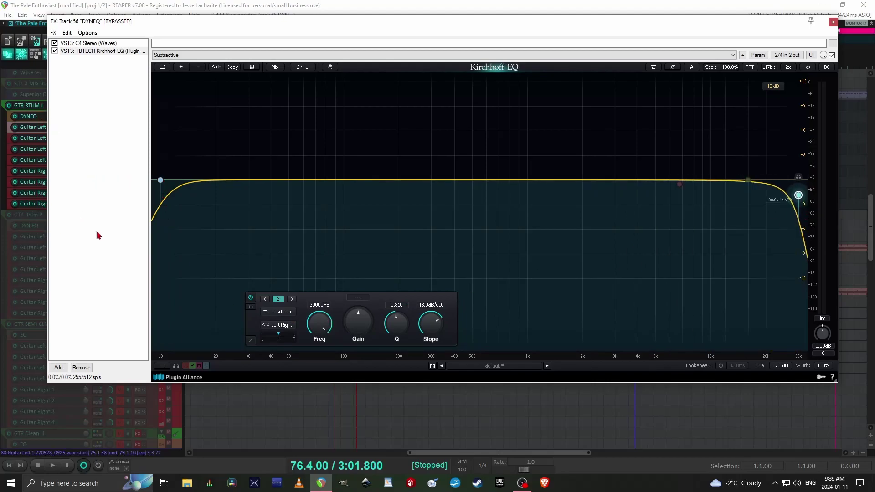
{"action": "left_click", "coordinate": [103, 248]}
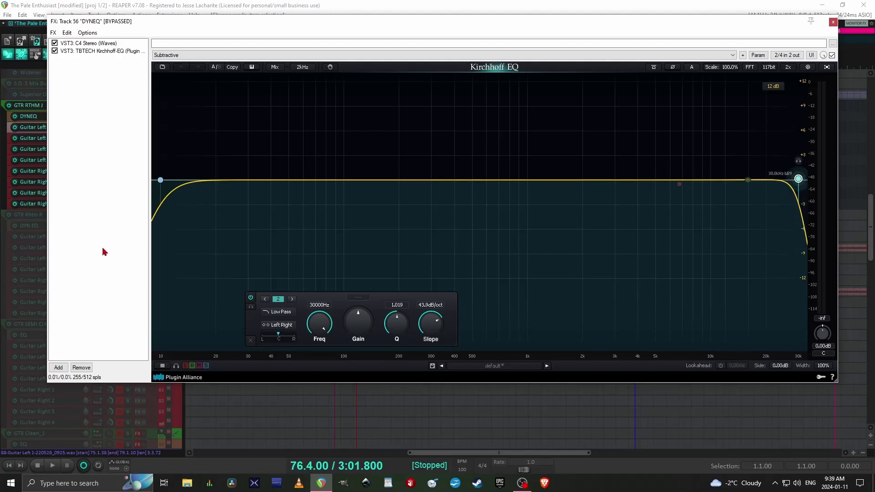
{"action": "mouse_move", "coordinate": [334, 325]}
{"action": "left_mouse_down"}
{"action": "mouse_move", "coordinate": [319, 358]}
{"action": "mouse_move", "coordinate": [326, 325]}
{"action": "mouse_move", "coordinate": [311, 350]}
{"action": "mouse_move", "coordinate": [332, 337]}
{"action": "left_mouse_up"}
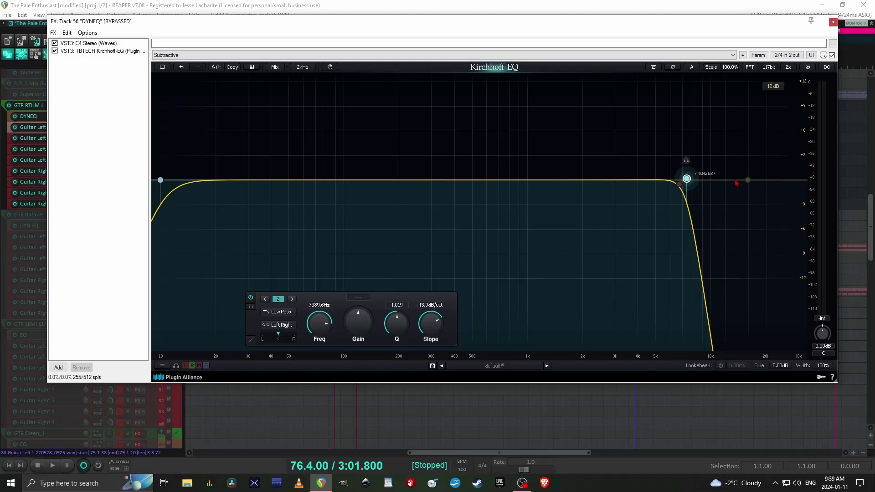
{"action": "left_click_drag", "start_coordinate": [319, 324], "coordinate": [328, 323]}
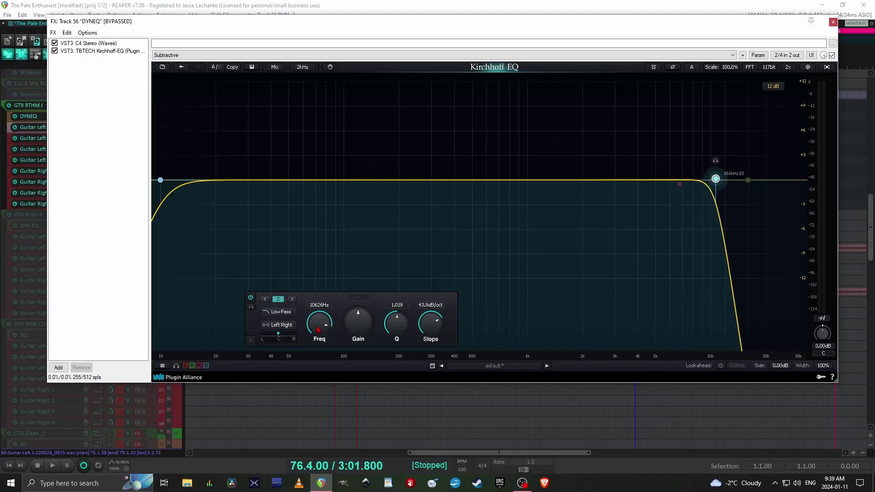
{"action": "left_click_drag", "start_coordinate": [321, 328], "coordinate": [324, 312]}
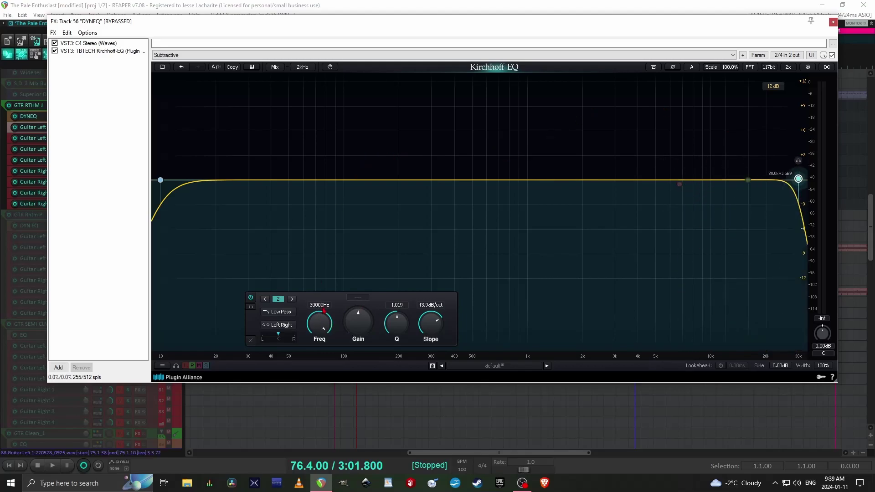
- Close the DYNEQ effects chain and inspect the Scheps Omni Channel on the GTR RTHM J folder track
{"action": "left_click", "coordinate": [834, 22]}
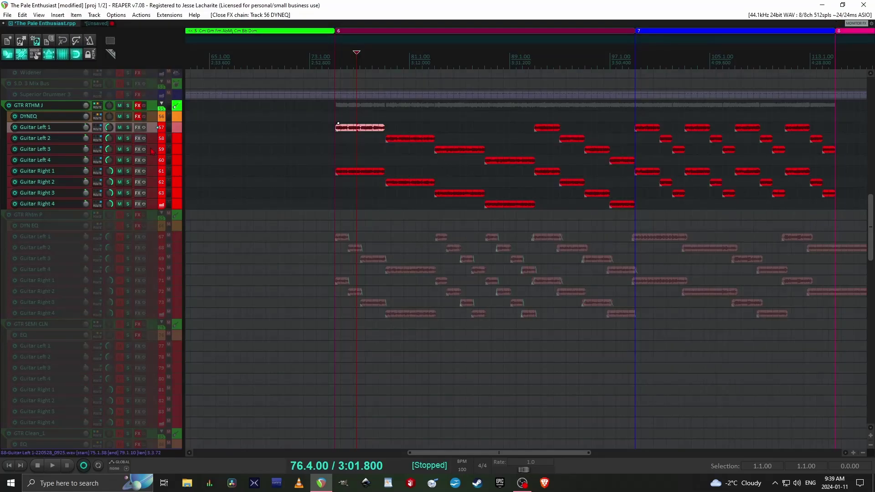
{"action": "left_click", "coordinate": [138, 106]}
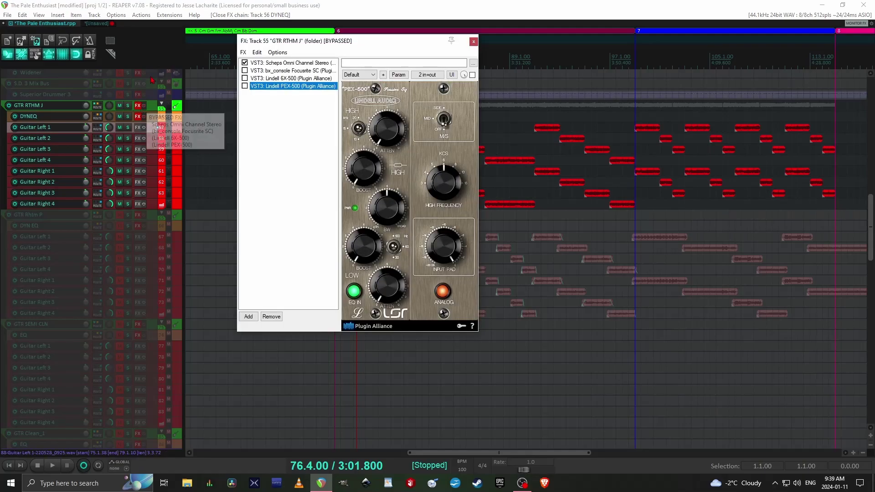
{"action": "left_click", "coordinate": [294, 63]}
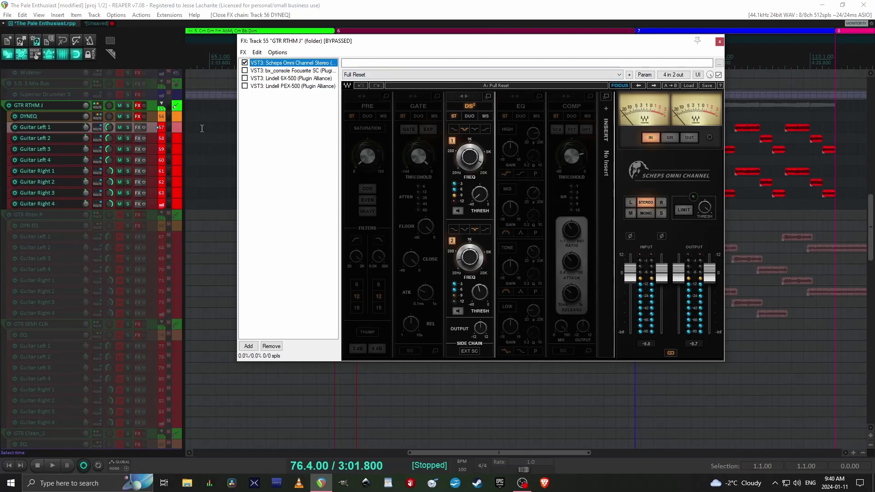
- Compare the DYNEQ track's C4 Stereo and Kirchhoff-EQ, inspect the EQ's bypassed 6.7 kHz bell band, and close the chain
{"action": "left_click", "coordinate": [138, 116]}
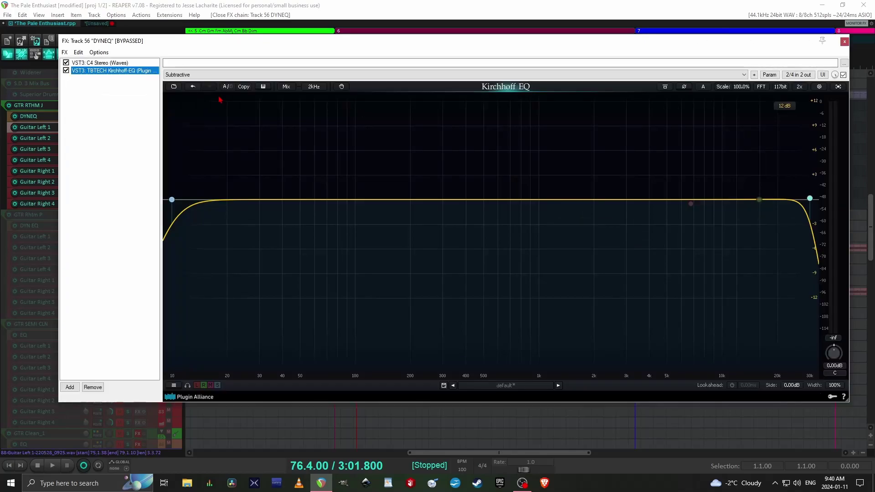
{"action": "left_click", "coordinate": [114, 62]}
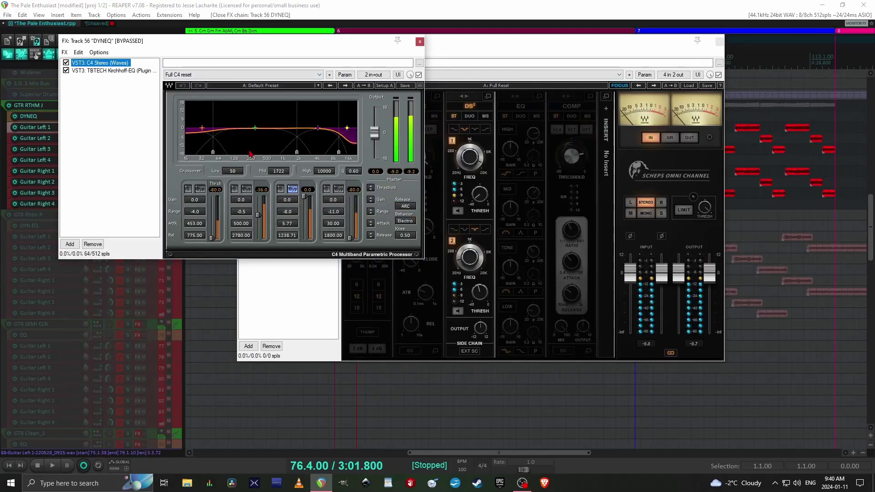
{"action": "left_click", "coordinate": [88, 71]}
{"action": "left_click", "coordinate": [101, 63]}
{"action": "left_click", "coordinate": [113, 72]}
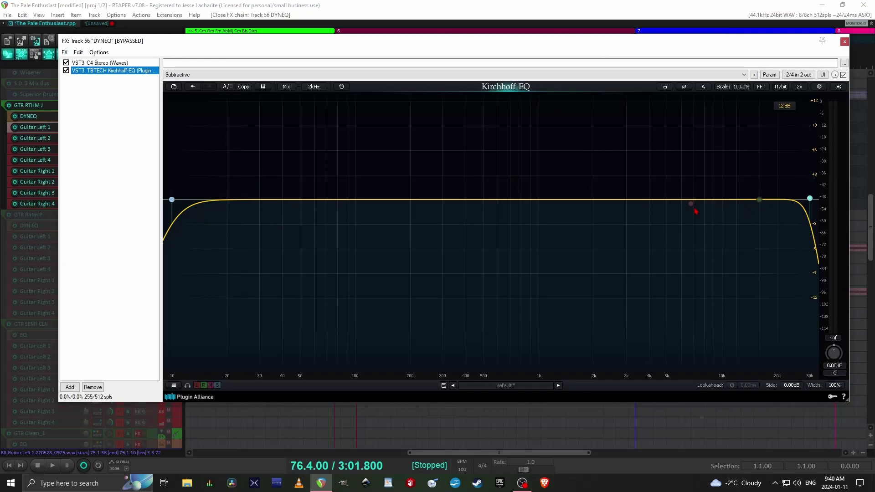
{"action": "left_click", "coordinate": [692, 206]}
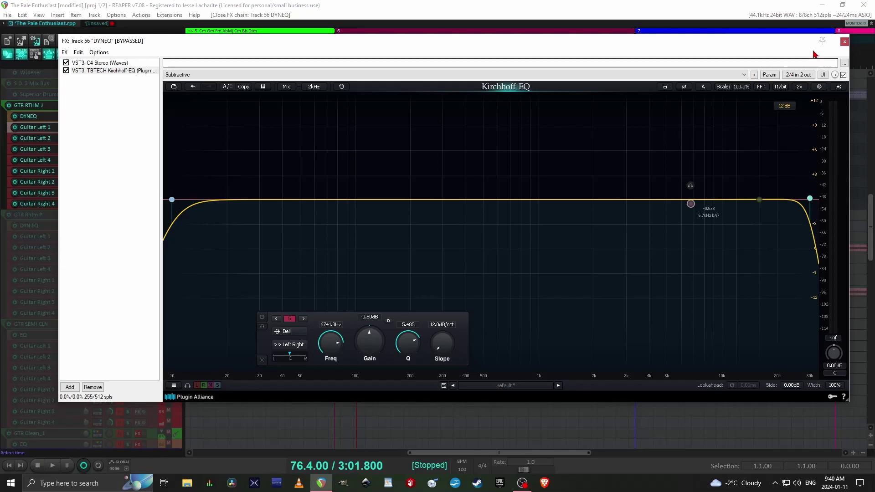
{"action": "left_click", "coordinate": [845, 41]}
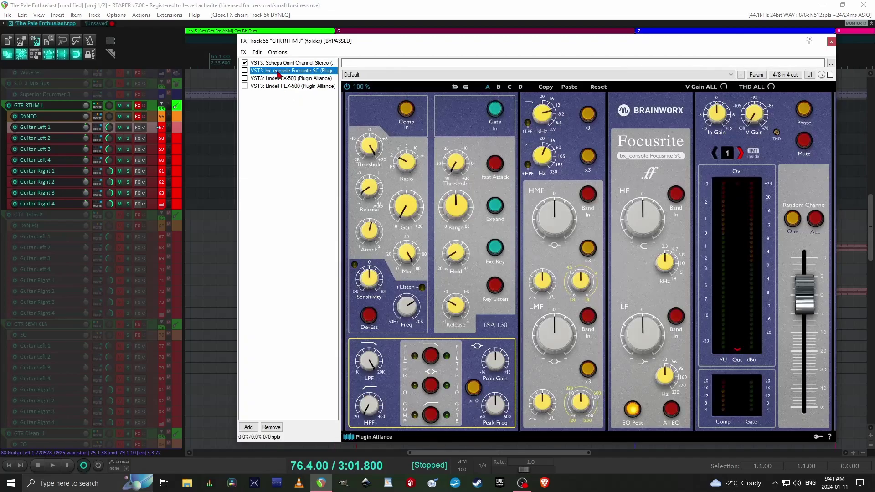
- Inspect the bx_console Focusrite SC in the GTR RTHM J effects chain and clear the plugin selection
{"action": "left_click_drag", "start_coordinate": [430, 42], "coordinate": [339, 25]}
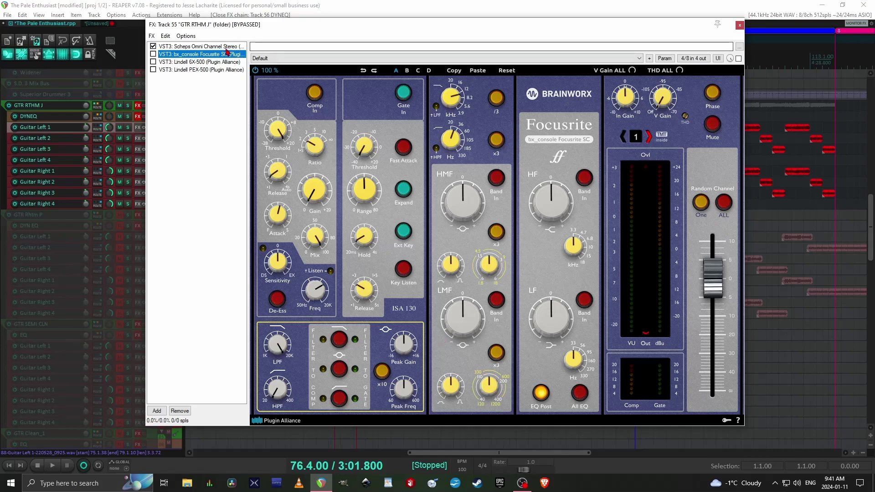
{"action": "right_click", "coordinate": [186, 103]}
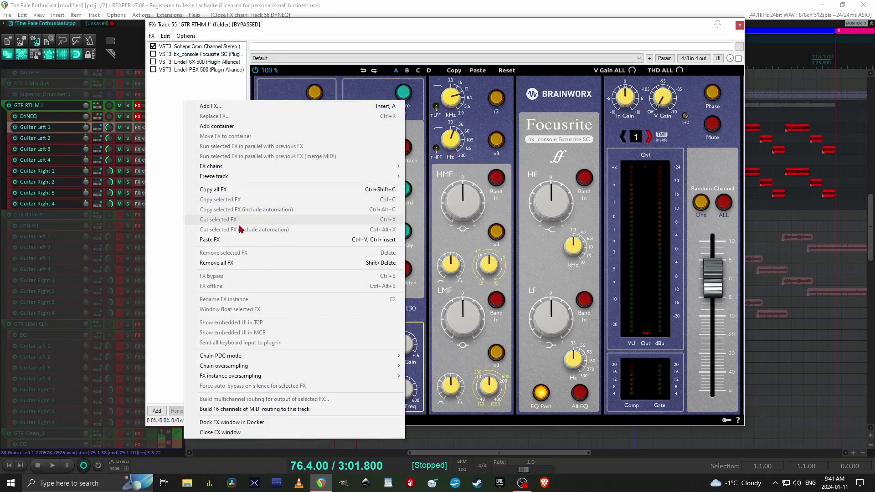
{"action": "left_click", "coordinate": [157, 97]}
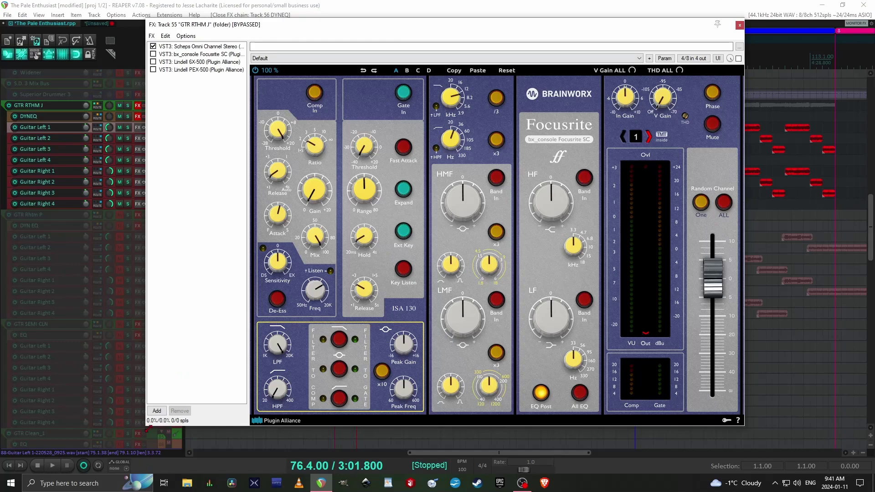
- Try out the Lindell 69 Channel plugin in the GTR RTHM J effects chain and remove it
{"action": "left_click", "coordinate": [157, 411]}
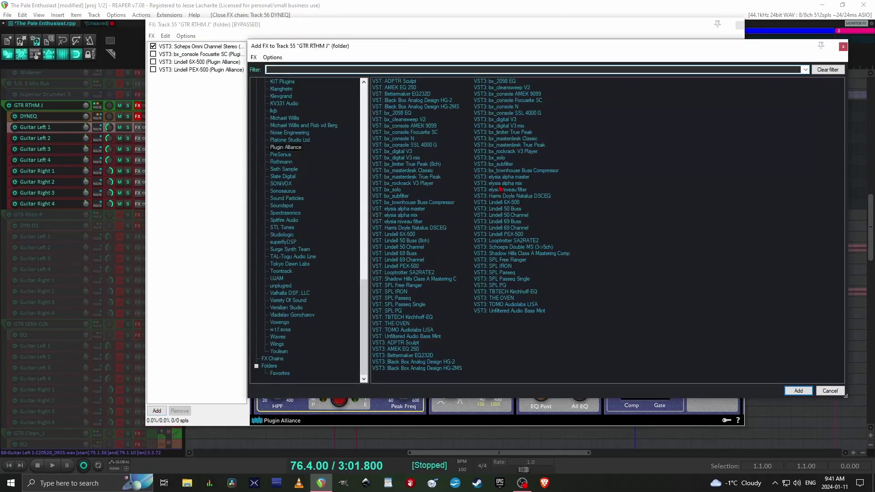
{"action": "left_click", "coordinate": [519, 228]}
{"action": "left_click", "coordinate": [797, 390]}
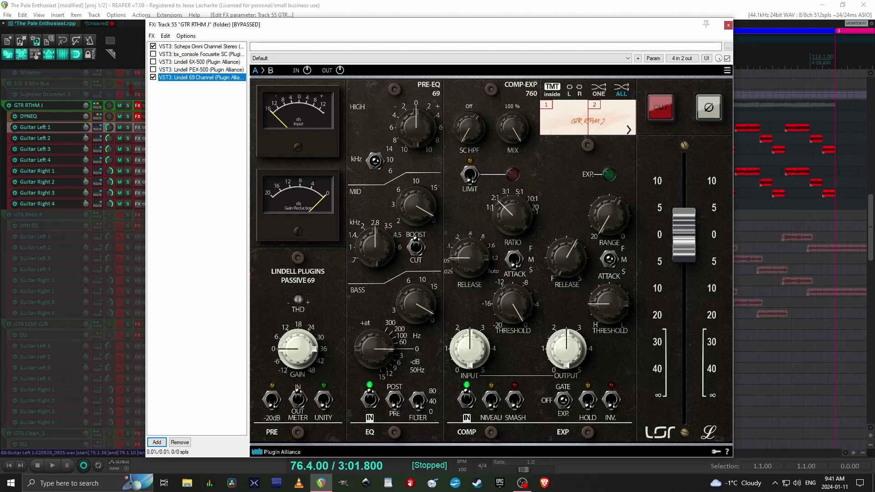
{"action": "left_click", "coordinate": [180, 443]}
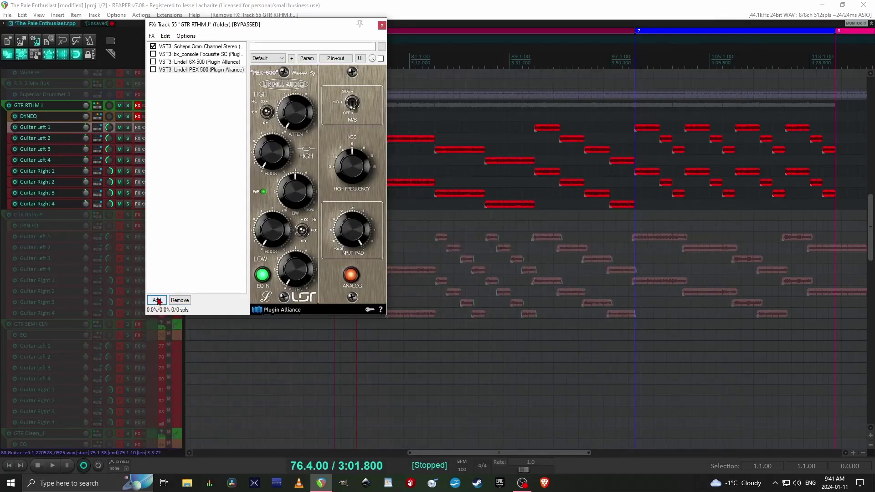
- Try out the bx_console AMEK 9099 plugin in the GTR RTHM J effects chain and remove it
{"action": "left_click", "coordinate": [157, 300]}
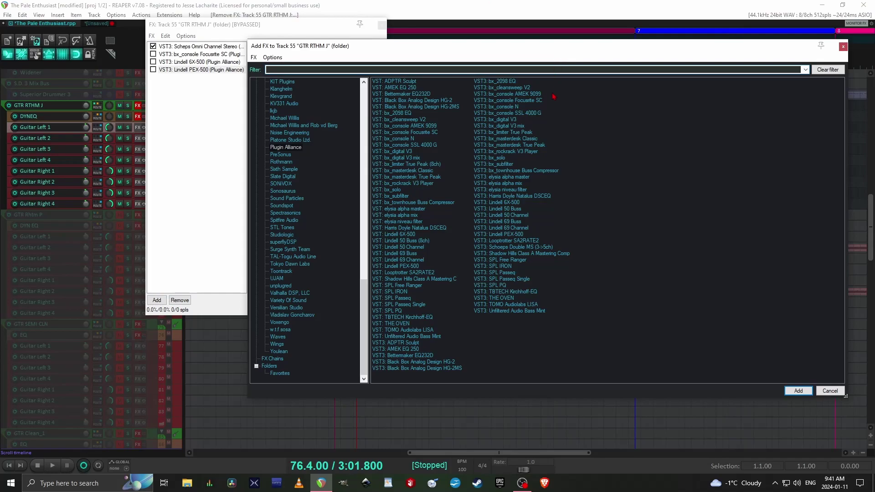
{"action": "left_click", "coordinate": [536, 113]}
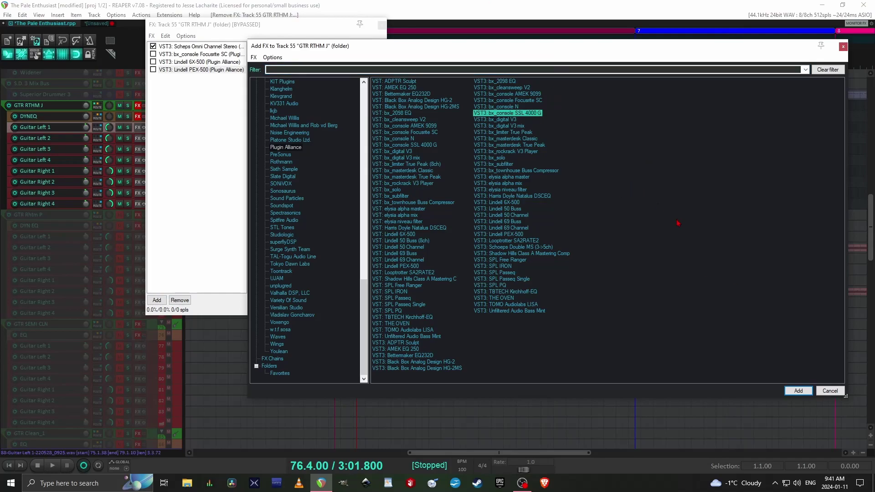
{"action": "left_click", "coordinate": [521, 95]}
{"action": "left_click", "coordinate": [799, 392]}
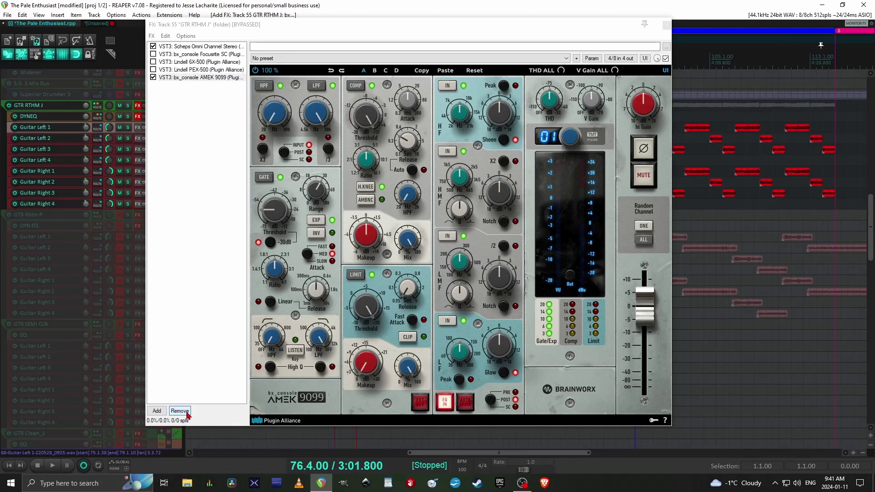
{"action": "left_click", "coordinate": [179, 411]}
- Compare the bx_console Focusrite SC with the Lindell 6X-500 in the GTR RTHM J effects chain
{"action": "left_click", "coordinate": [187, 55]}
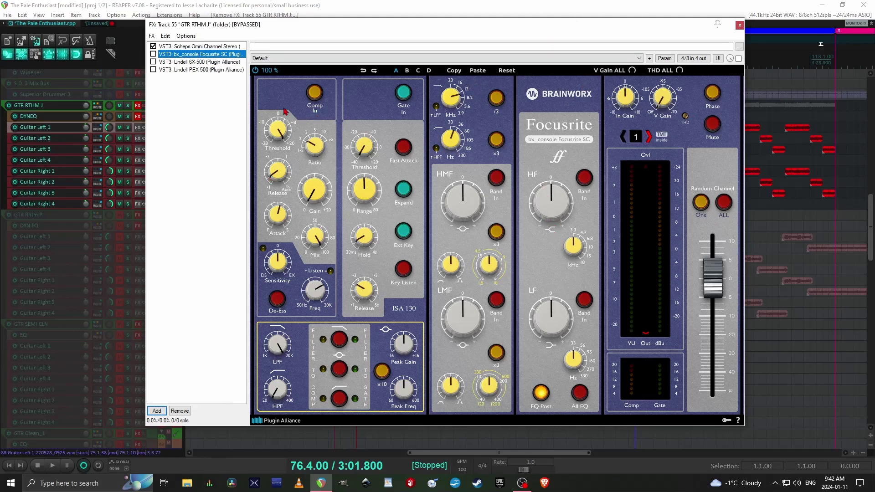
{"action": "left_click", "coordinate": [198, 62]}
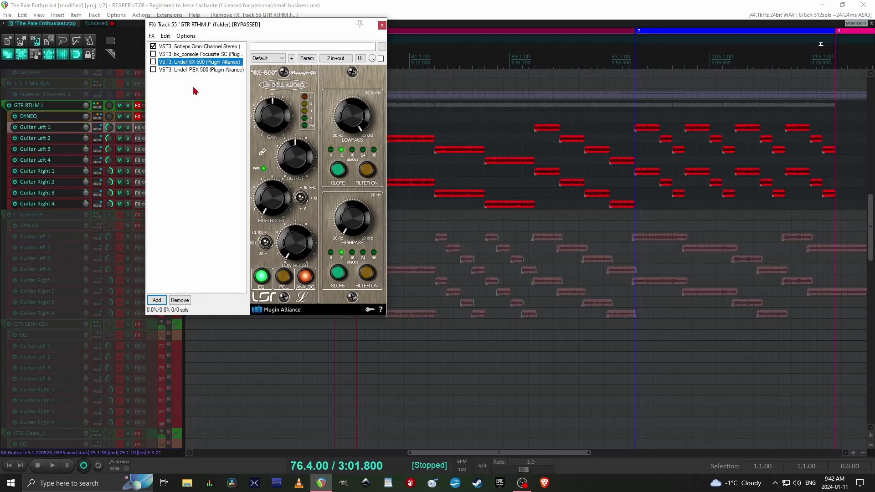
{"action": "left_click", "coordinate": [196, 54]}
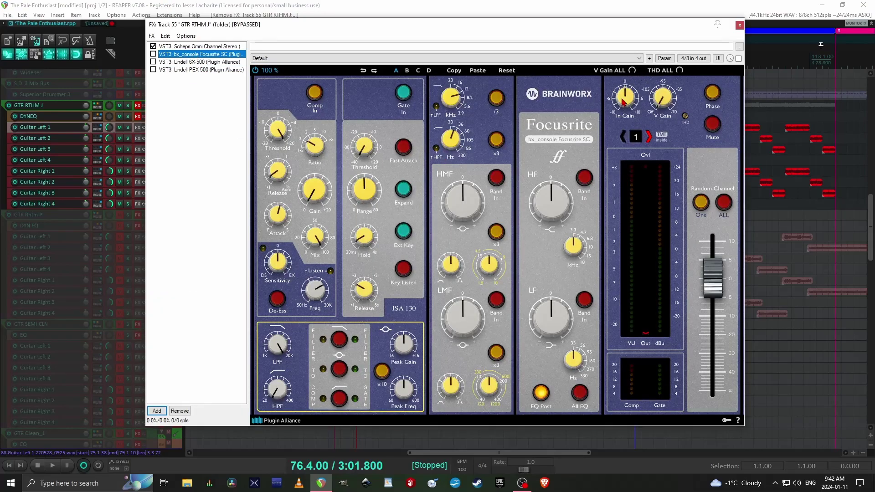
- Try the Focusrite SC's input gain, compressor gain and channel fader, keeping their original settings
{"action": "left_click_drag", "start_coordinate": [623, 97], "coordinate": [624, 95]}
{"action": "mouse_move", "coordinate": [314, 191]}
{"action": "left_mouse_down"}
{"action": "mouse_move", "coordinate": [302, 155]}
{"action": "mouse_move", "coordinate": [313, 195]}
{"action": "left_mouse_up"}
{"action": "mouse_move", "coordinate": [635, 104]}
{"action": "left_mouse_down"}
{"action": "mouse_move", "coordinate": [626, 77]}
{"action": "mouse_move", "coordinate": [625, 104]}
{"action": "left_mouse_up"}
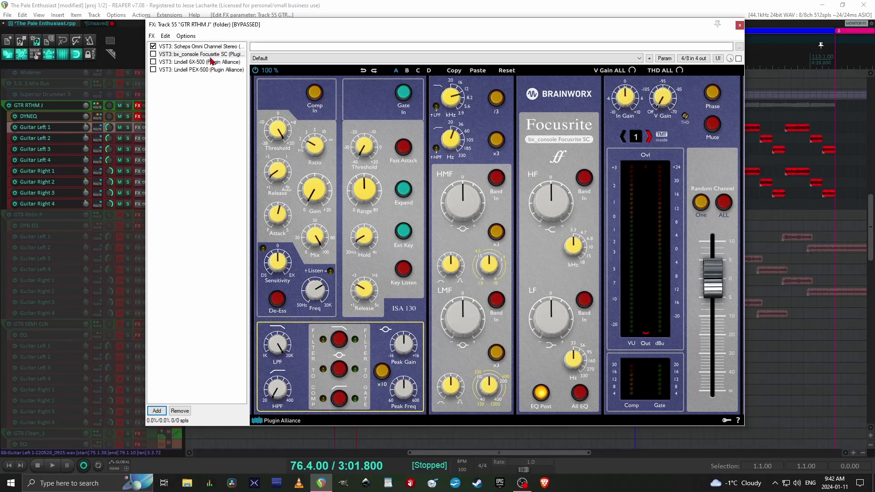
{"action": "mouse_move", "coordinate": [719, 289]}
{"action": "left_mouse_down"}
{"action": "mouse_move", "coordinate": [721, 321]}
{"action": "mouse_move", "coordinate": [721, 289]}
{"action": "left_mouse_up"}
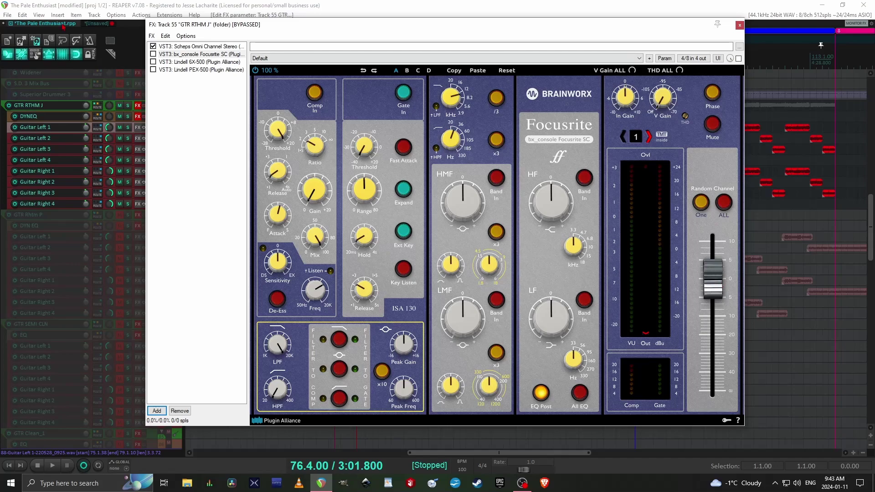
- Compare the Lindell 6X-500, Lindell PEX-500 and bx_console Focusrite SC interfaces in the GTR RTHM J effects chain
{"action": "left_click", "coordinate": [200, 62]}
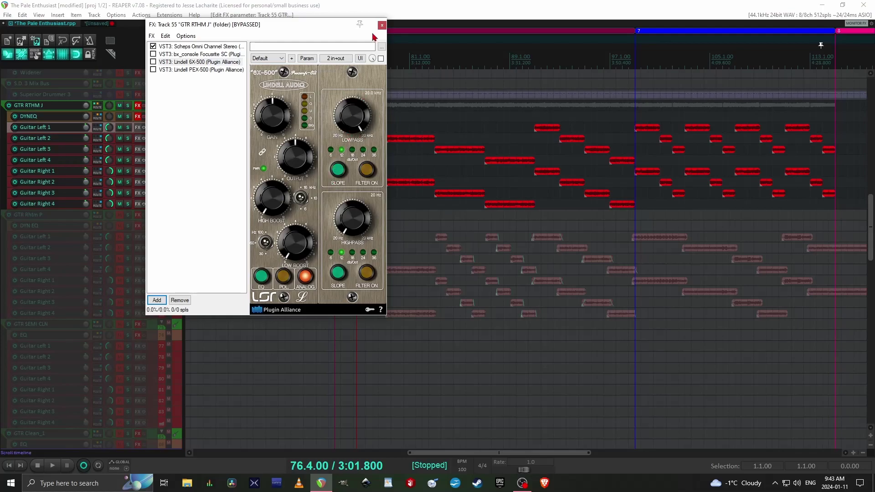
{"action": "left_click", "coordinate": [194, 70]}
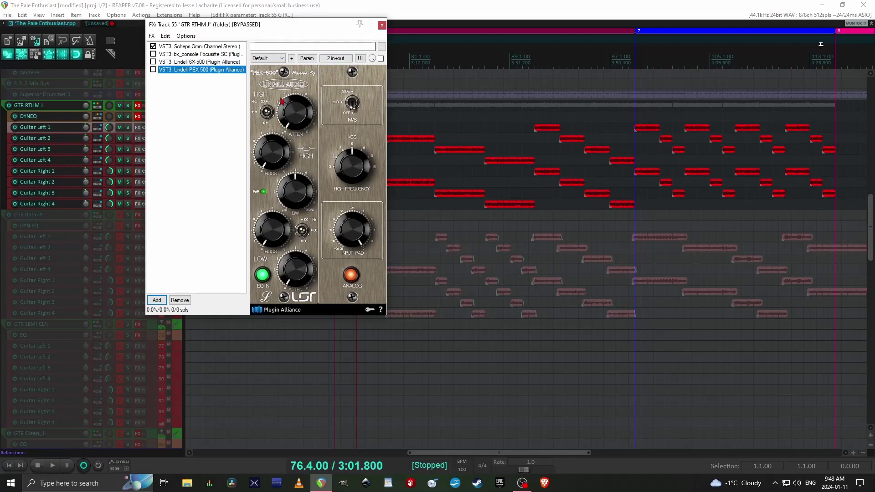
{"action": "left_click", "coordinate": [197, 55]}
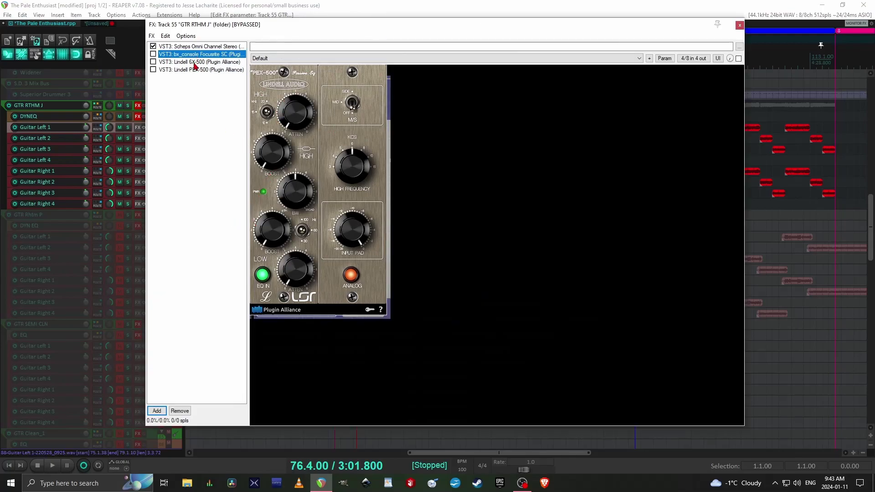
{"action": "left_click", "coordinate": [194, 63]}
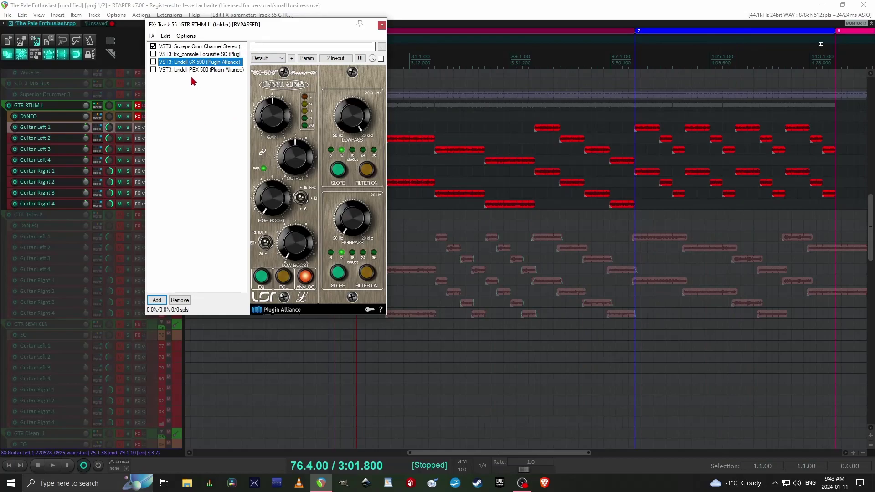
{"action": "left_click", "coordinate": [194, 70]}
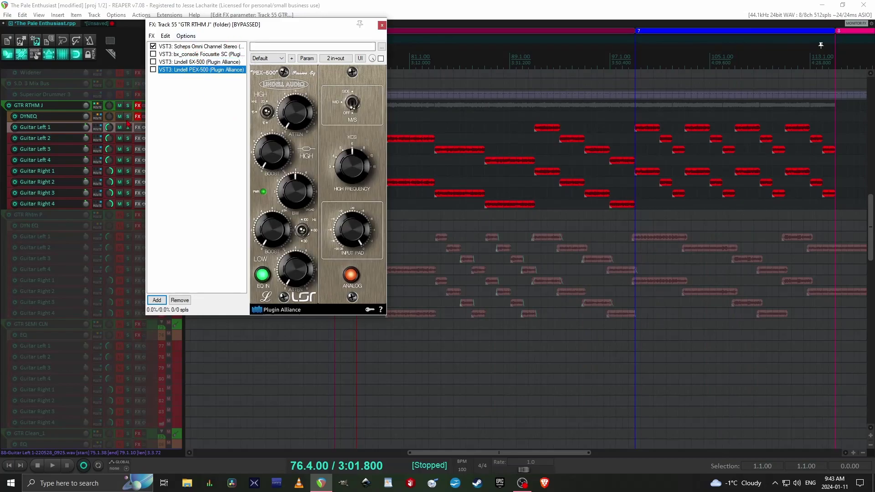
{"action": "left_click", "coordinate": [196, 55]}
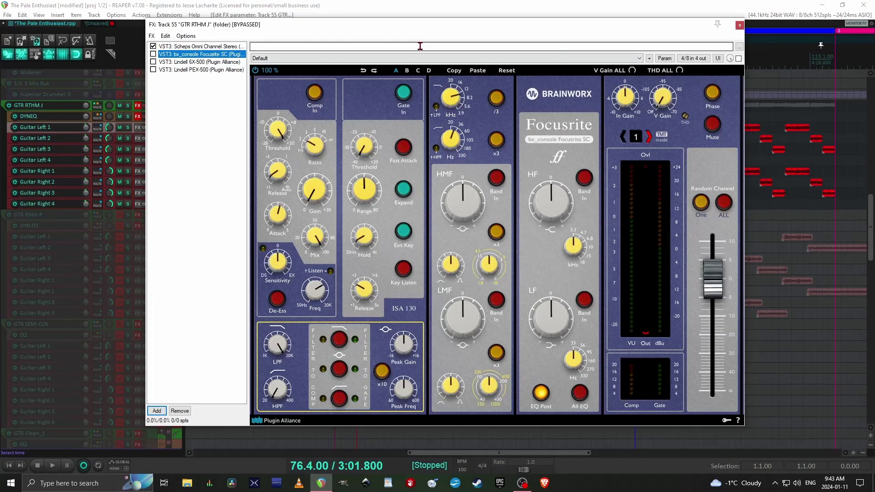
{"action": "left_click", "coordinate": [173, 62]}
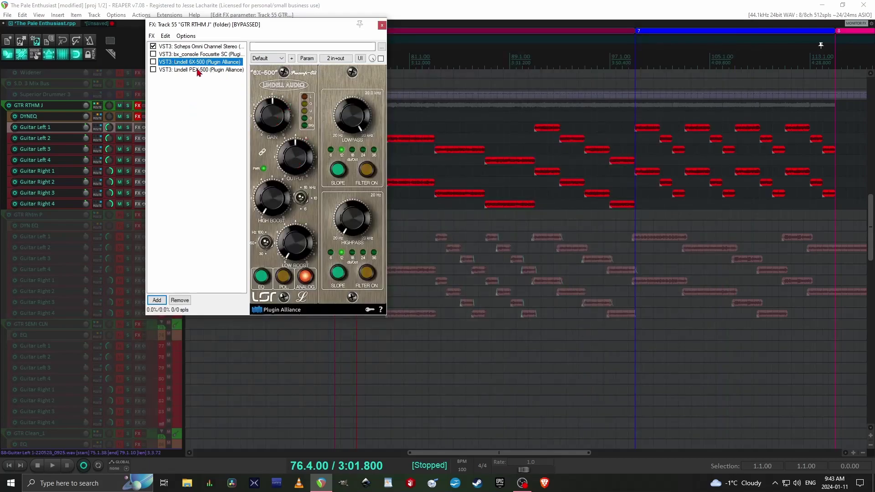
{"action": "left_click", "coordinate": [196, 70]}
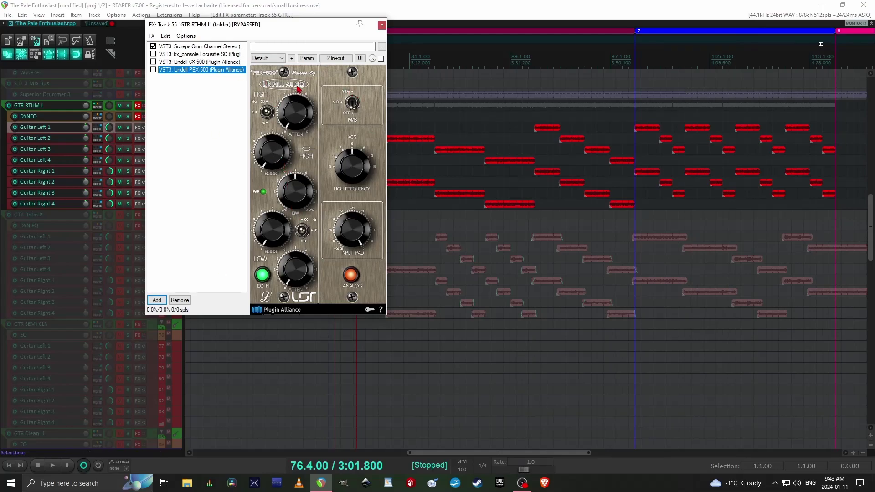
- Examine the Lindell PEX-500's M/S switch and close the GTR RTHM J effects chain
{"action": "left_click", "coordinate": [351, 105]}
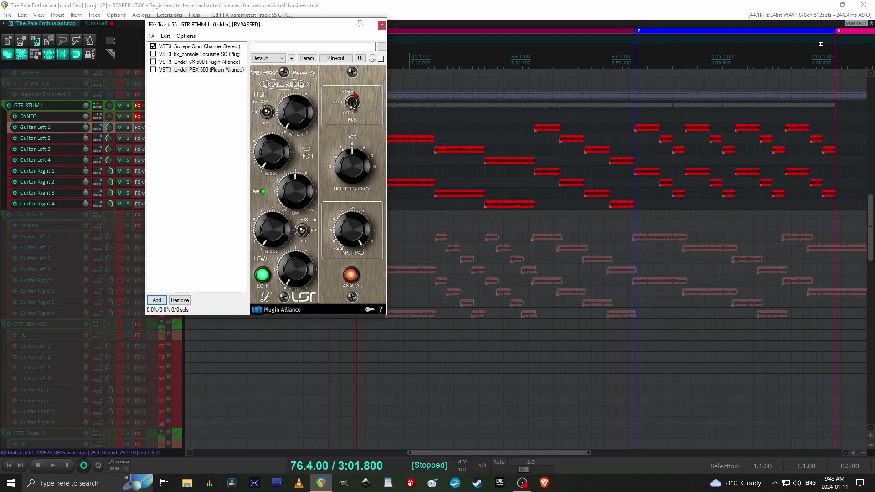
{"action": "left_click", "coordinate": [353, 111]}
{"action": "left_click", "coordinate": [383, 25]}
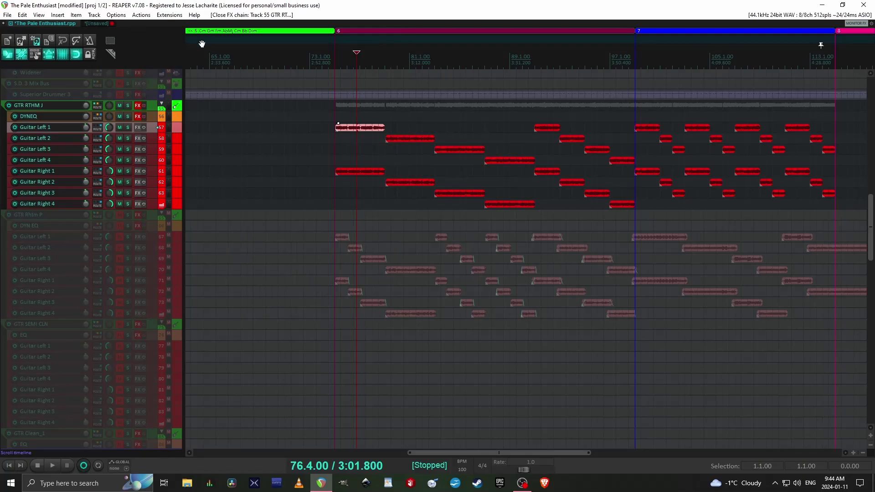
- Inspect the Bettermaker EQ232D on the Guitar Master J track and the VPRE-73 Halloween Edition on GTR Master Send
{"action": "right_click", "coordinate": [180, 105]}
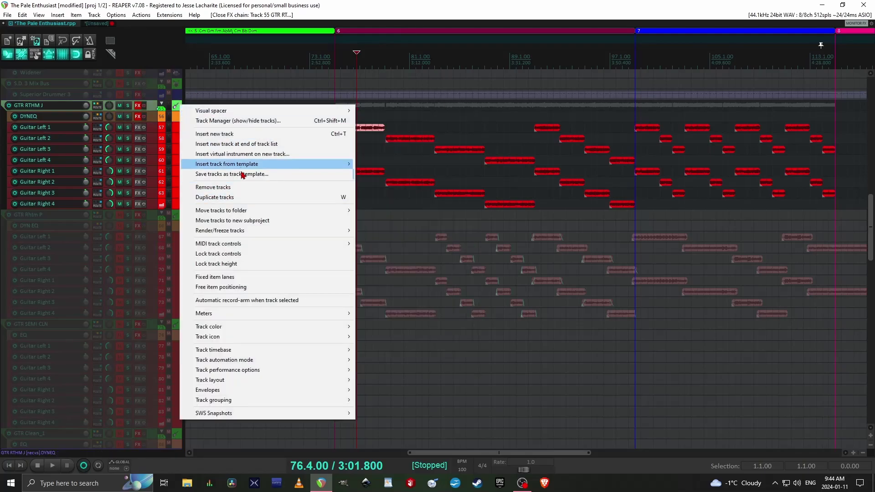
{"action": "left_click", "coordinate": [337, 124]}
{"action": "left_click_drag", "start_coordinate": [873, 231], "coordinate": [863, 116]}
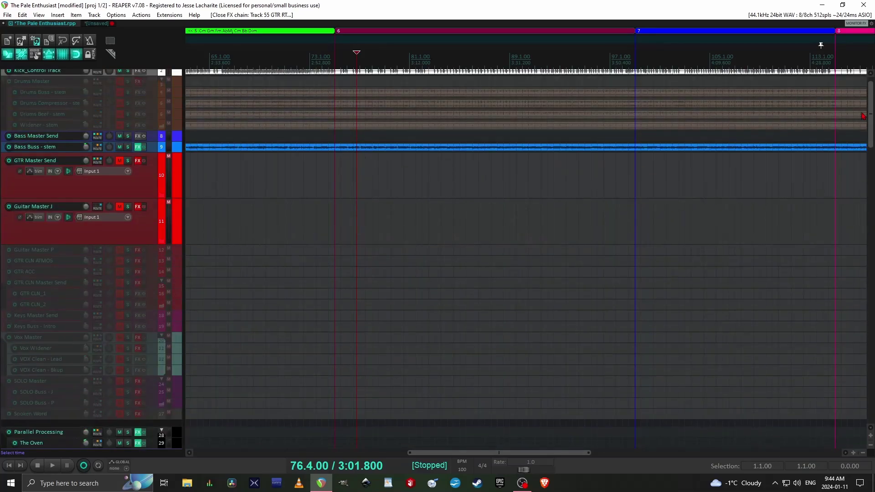
{"action": "left_click", "coordinate": [137, 208]}
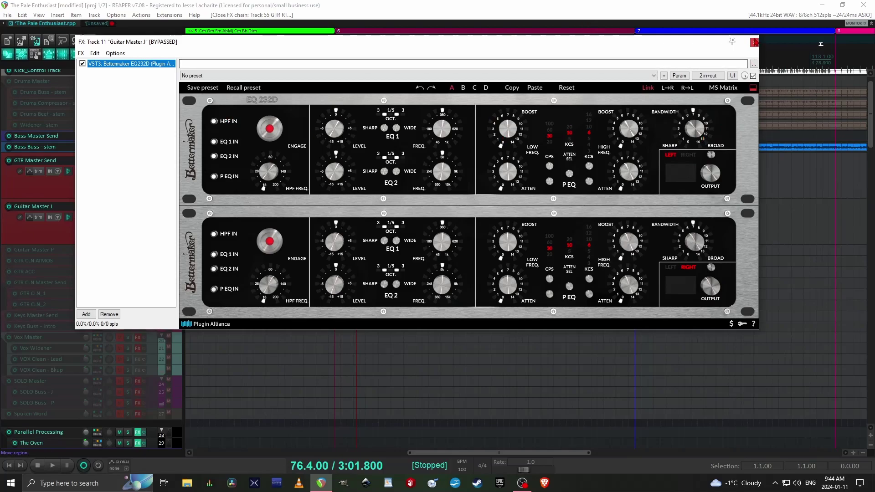
{"action": "mouse_move", "coordinate": [697, 122]}
{"action": "mouse_move", "coordinate": [676, 144]}
{"action": "left_click", "coordinate": [755, 42]}
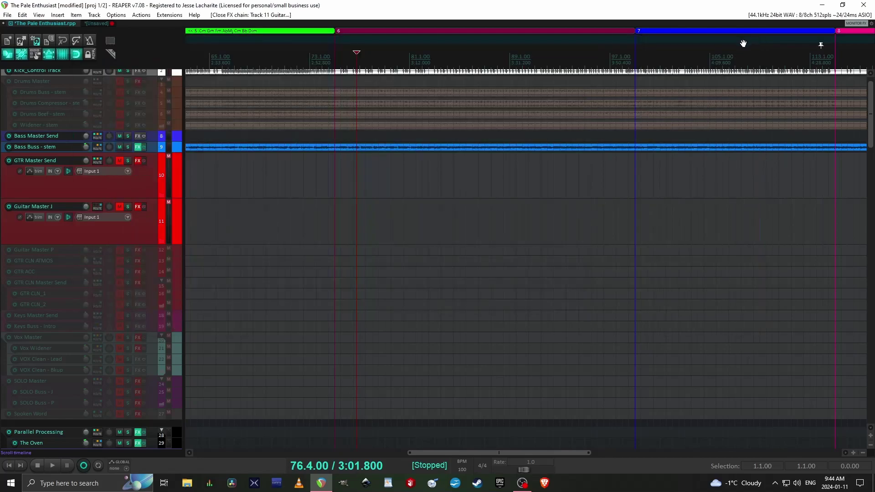
{"action": "left_click", "coordinate": [138, 161]}
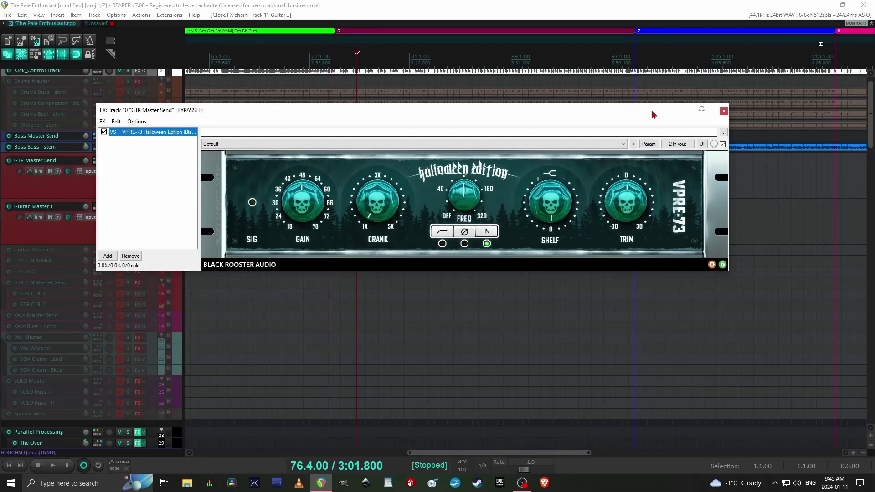
{"action": "left_click", "coordinate": [724, 111]}
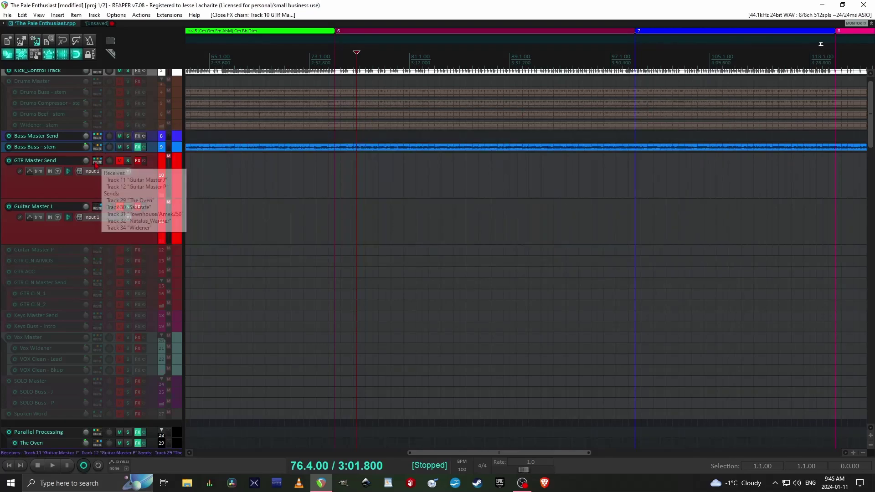
- Review GTR Master Send's routing, try raising its Widener send level, return it to -inf, and close the routing
{"action": "left_click", "coordinate": [98, 161]}
{"action": "left_click_drag", "start_coordinate": [260, 141], "coordinate": [339, 67]}
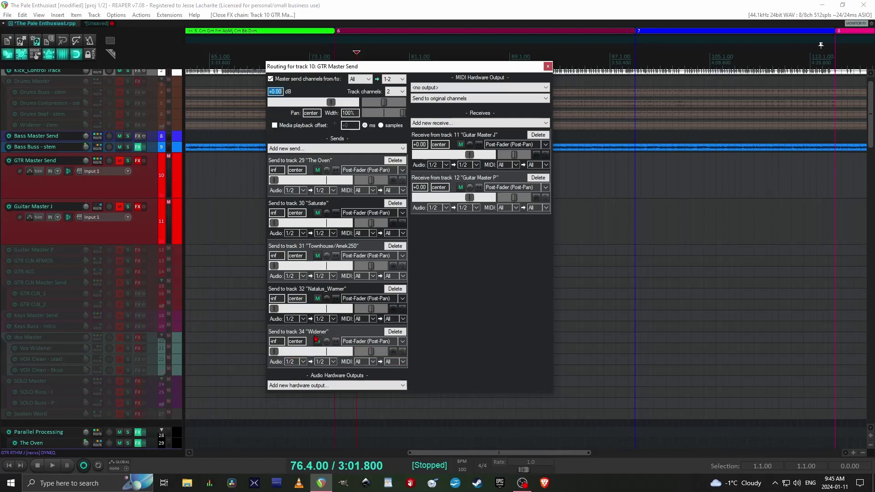
{"action": "left_click_drag", "start_coordinate": [277, 358], "coordinate": [295, 359]}
{"action": "left_click_drag", "start_coordinate": [295, 358], "coordinate": [273, 359]}
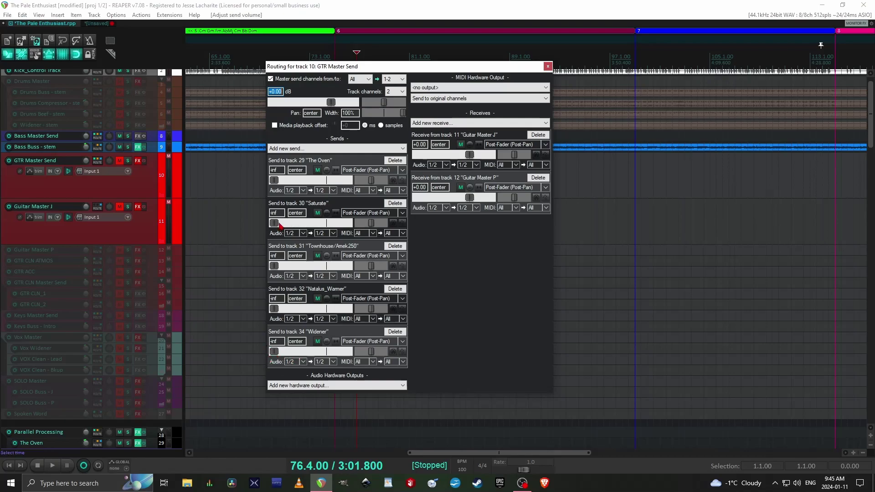
{"action": "mouse_move", "coordinate": [274, 181]}
{"action": "left_mouse_down"}
{"action": "mouse_move", "coordinate": [323, 181]}
{"action": "mouse_move", "coordinate": [274, 181]}
{"action": "left_mouse_up"}
{"action": "left_click", "coordinate": [549, 68]}
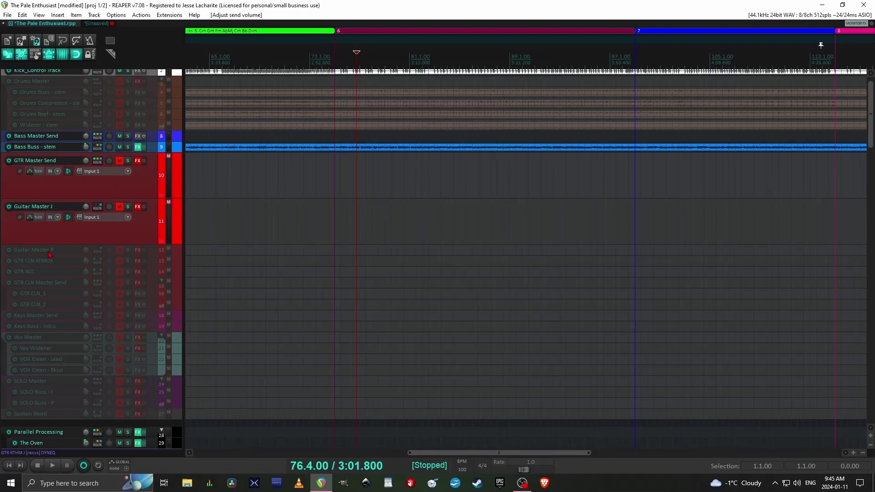
- In The Oven's routing, set the receives from GTR CLN ATMOS, GTR ACC, GTR CLN Master Send and Keys Master Send to -inf
{"action": "scroll", "coordinate": [95, 377], "scroll_direction": "down", "scroll_amount": 5}
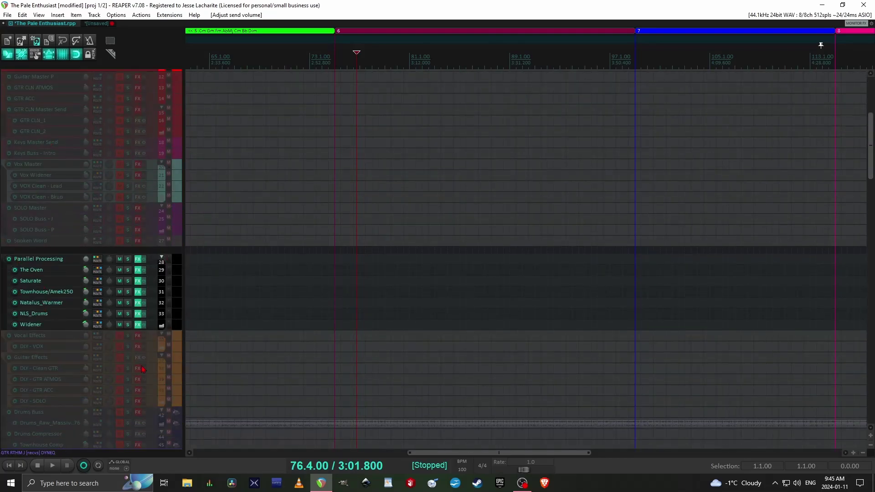
{"action": "left_click", "coordinate": [97, 270]}
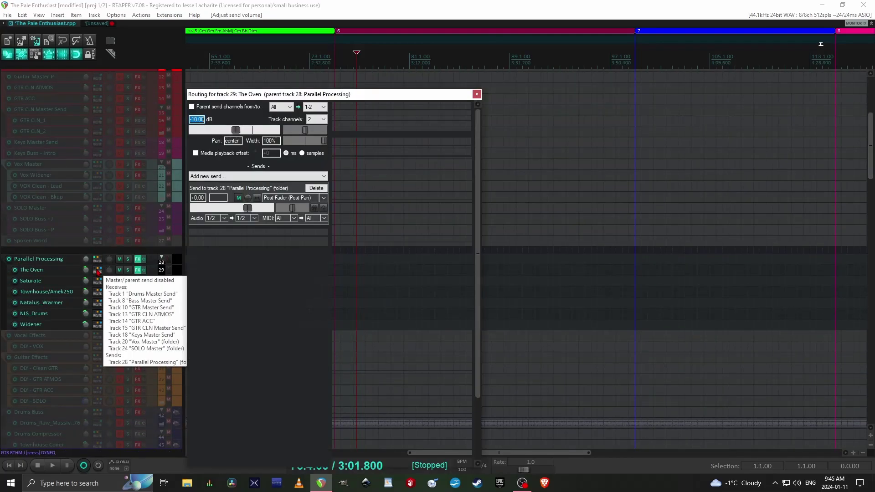
{"action": "left_click_drag", "start_coordinate": [336, 95], "coordinate": [339, 42]}
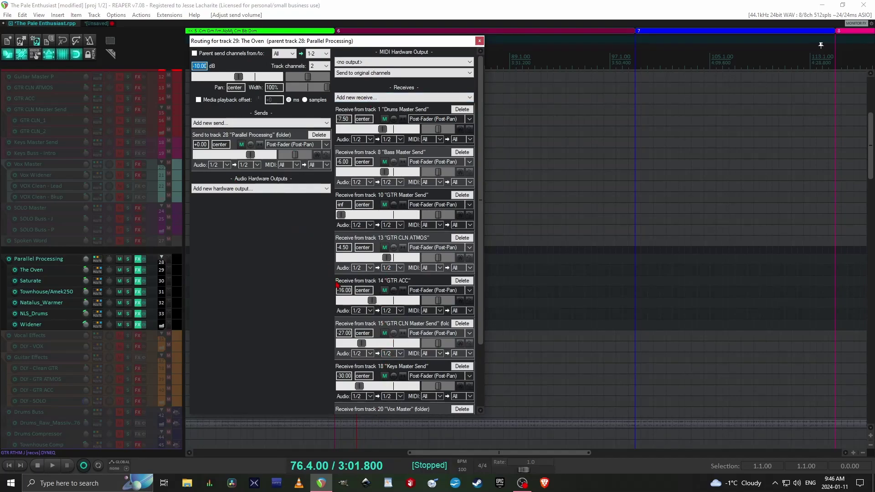
{"action": "left_click_drag", "start_coordinate": [387, 258], "coordinate": [313, 274]}
{"action": "left_click_drag", "start_coordinate": [375, 305], "coordinate": [340, 303]}
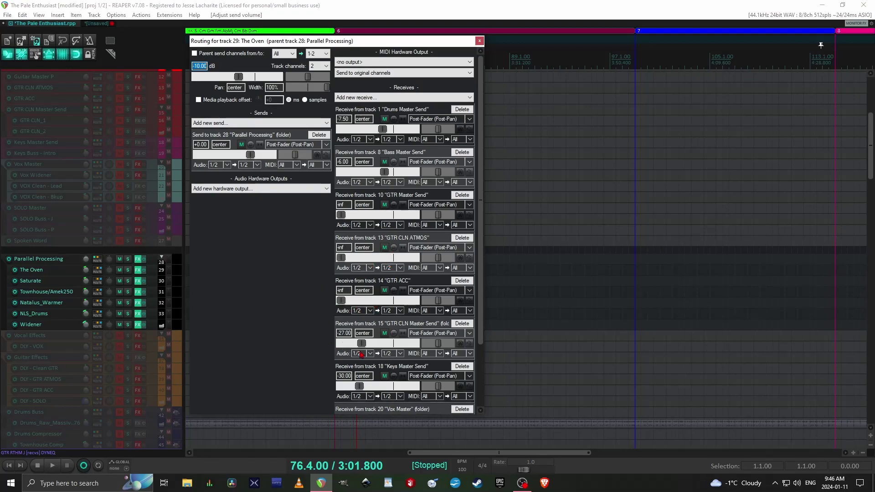
{"action": "left_click_drag", "start_coordinate": [361, 344], "coordinate": [339, 345]}
{"action": "left_click_drag", "start_coordinate": [360, 386], "coordinate": [339, 387]}
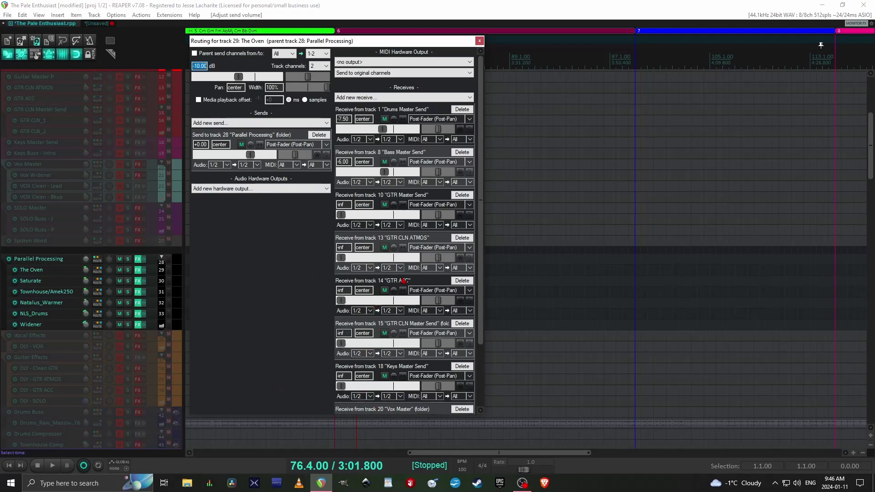
- Set The Oven's receive from Vox Master to -inf and close its routing
{"action": "scroll", "coordinate": [343, 333], "scroll_direction": "down", "scroll_amount": 3}
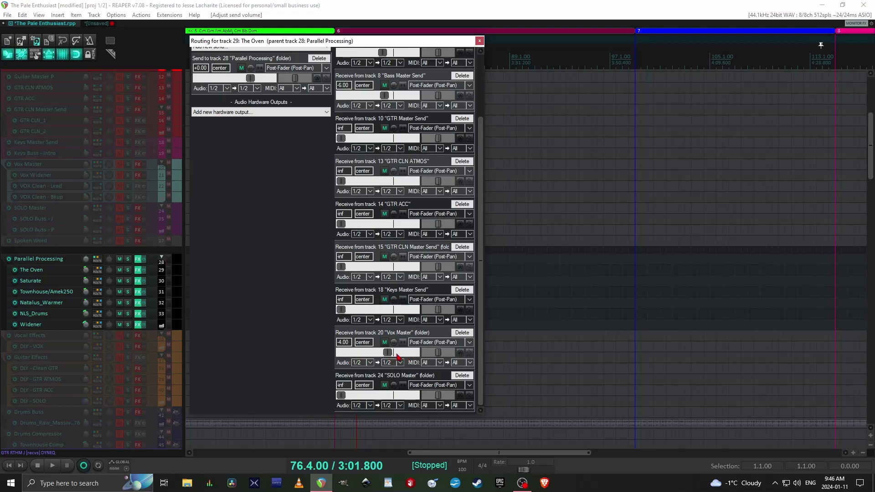
{"action": "left_click_drag", "start_coordinate": [389, 353], "coordinate": [339, 352]}
{"action": "left_click", "coordinate": [479, 41]}
- Review the routing of Bass Buss - stem and the parallel send levels of Bass Master Send
{"action": "scroll", "coordinate": [109, 115], "scroll_direction": "up", "scroll_amount": 5}
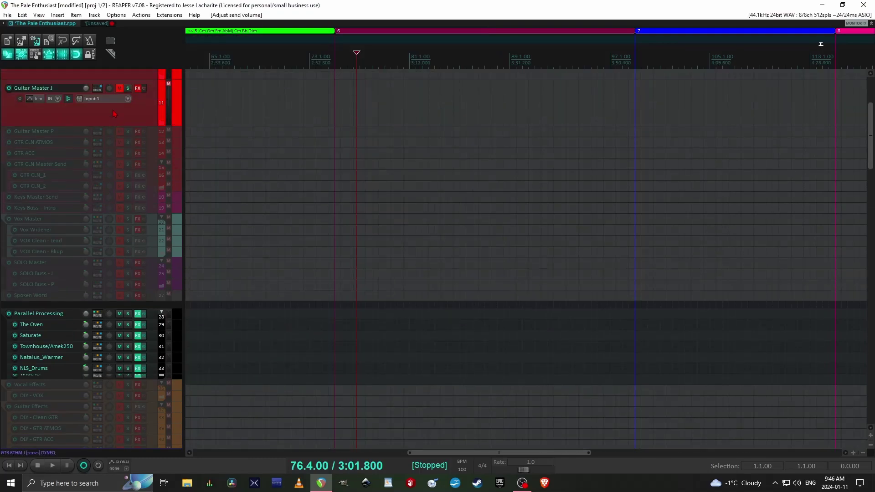
{"action": "scroll", "coordinate": [108, 115], "scroll_direction": "up", "scroll_amount": 2}
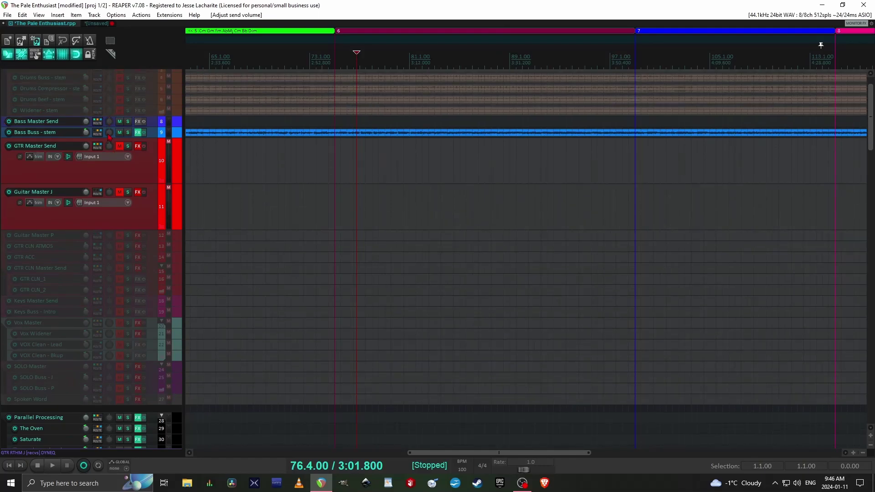
{"action": "left_click", "coordinate": [98, 133]}
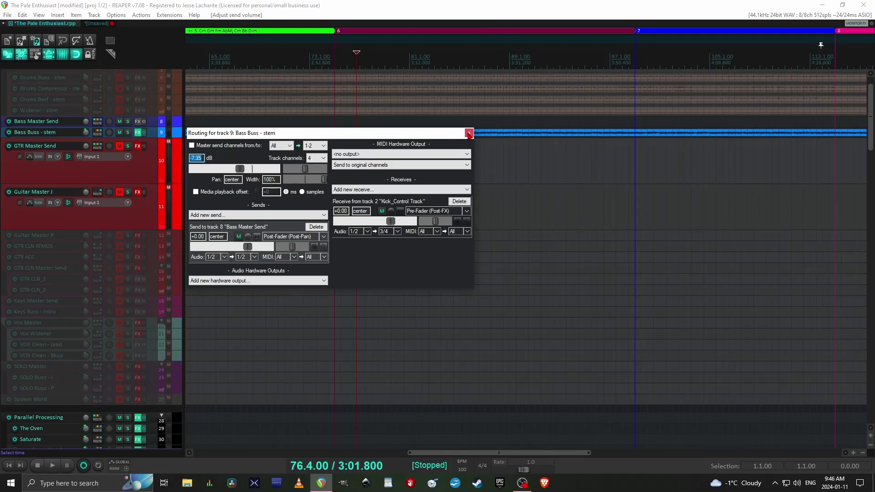
{"action": "left_click", "coordinate": [469, 133]}
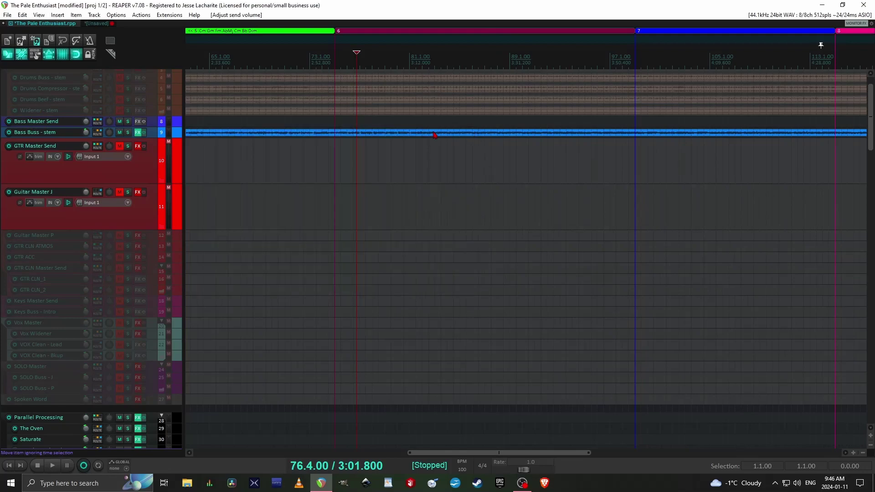
{"action": "left_click", "coordinate": [99, 122]}
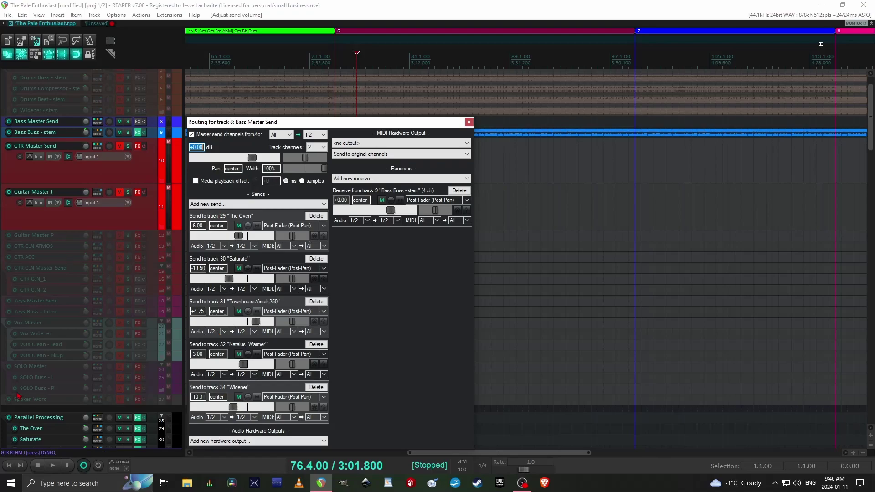
{"action": "left_click", "coordinate": [469, 122]}
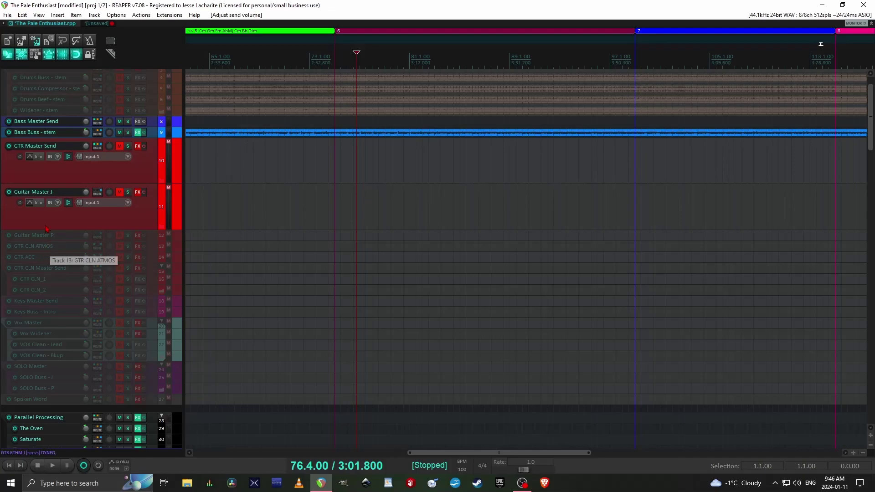
- Inspect the bx_console Focusrite SC, Lindell 6X-500 and Lindell PEX-500 in the GTR RTHM J effects chain
{"action": "left_click_drag", "start_coordinate": [873, 100], "coordinate": [872, 219]}
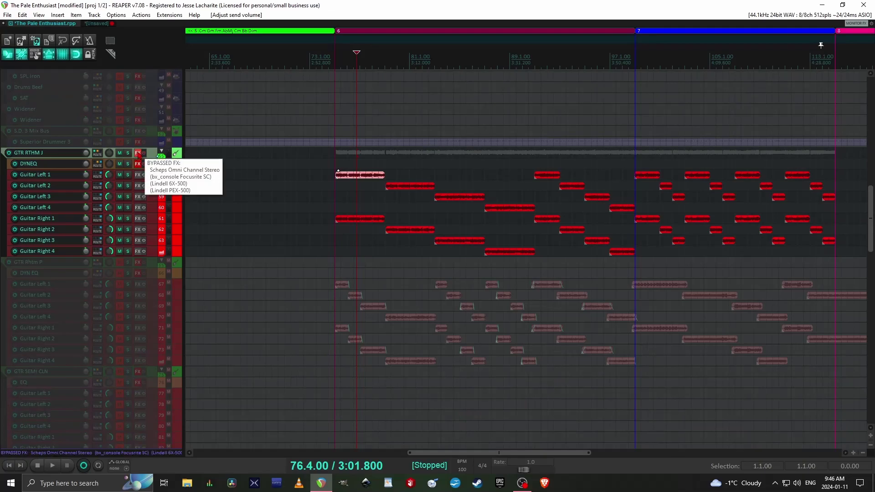
{"action": "left_click", "coordinate": [139, 153]}
{"action": "left_click", "coordinate": [196, 55]}
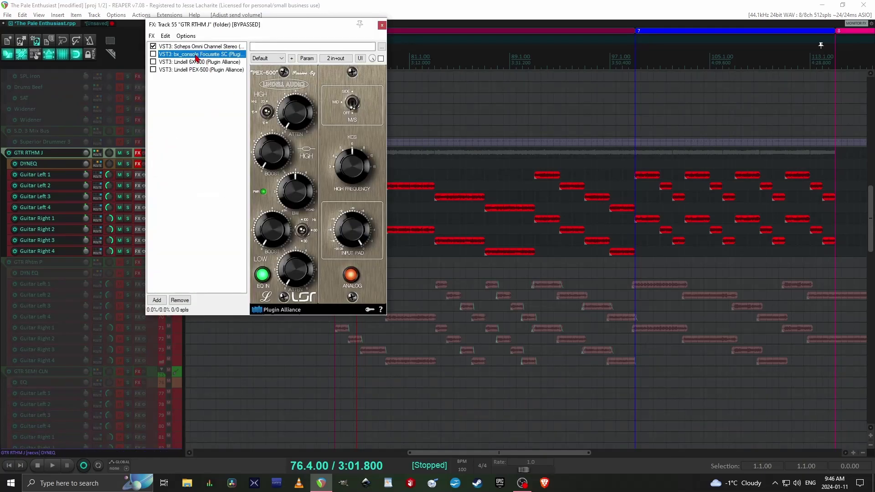
{"action": "left_click_drag", "start_coordinate": [197, 70], "coordinate": [196, 88]}
{"action": "left_click", "coordinate": [184, 106]}
{"action": "left_click", "coordinate": [183, 63]}
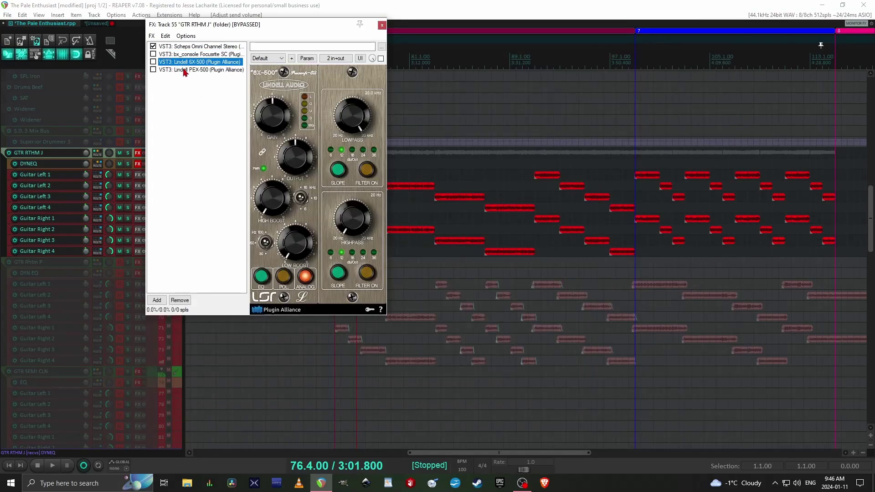
{"action": "key", "text": "Delete"}
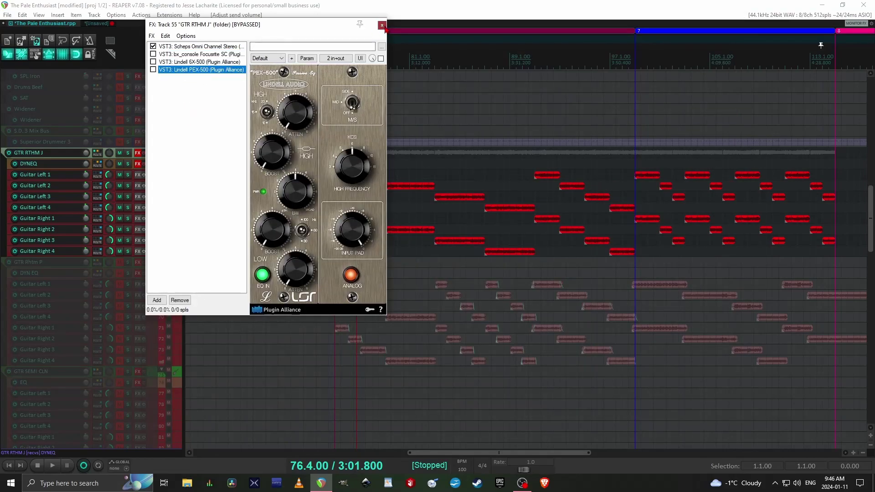
{"action": "left_click", "coordinate": [382, 25]}
- Examine the Bettermaker EQ232D settings on the Guitar Master J track and close its effects chain
{"action": "left_click_drag", "start_coordinate": [871, 219], "coordinate": [871, 105]}
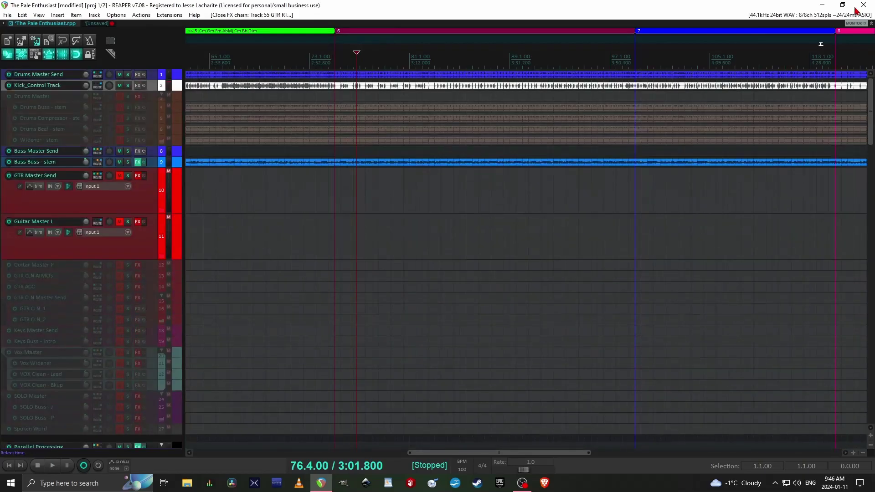
{"action": "left_click", "coordinate": [141, 224]}
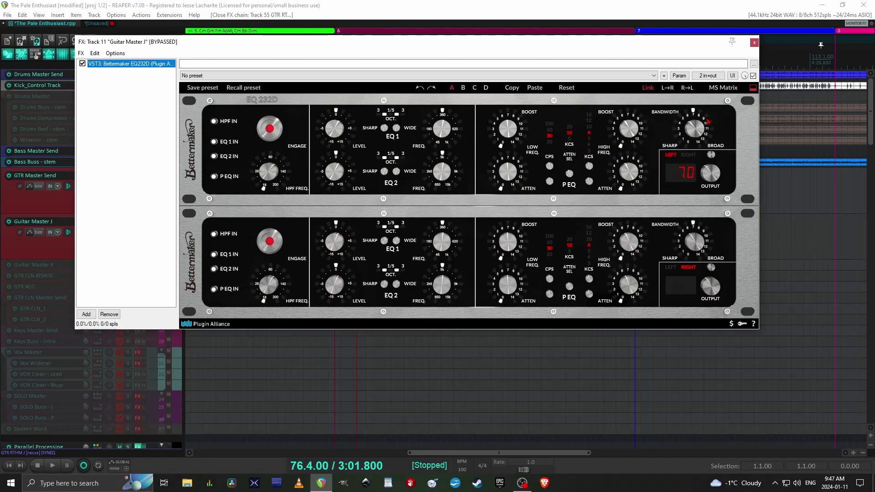
{"action": "left_click", "coordinate": [754, 42]}
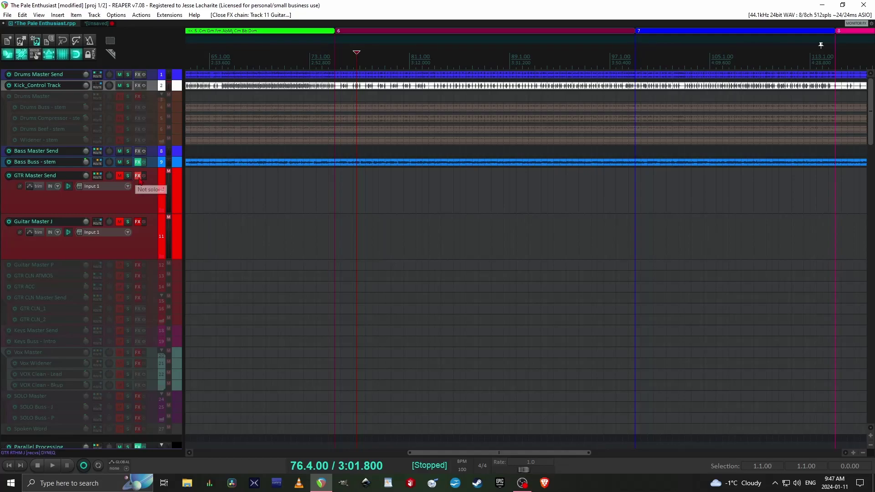
- On GTR Master Send's VPRE-73, try the Crank control, enable the high-pass filter and lower its frequency to about 40
{"action": "left_click", "coordinate": [138, 176]}
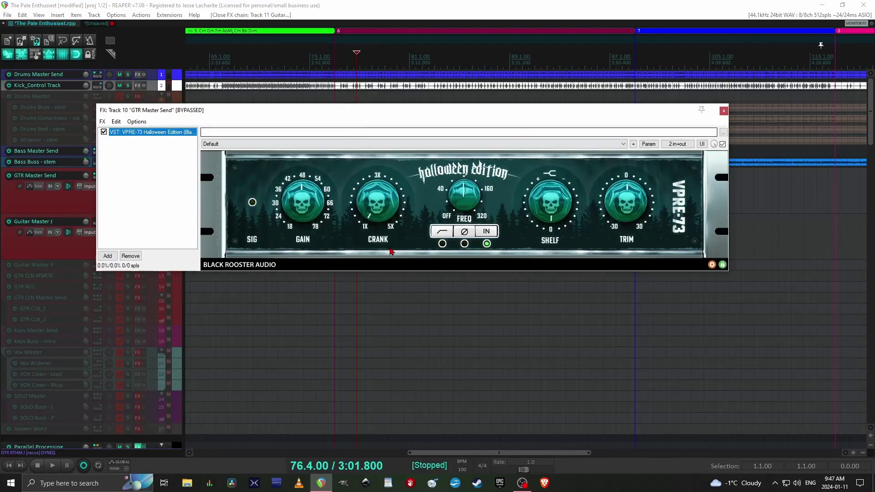
{"action": "left_click_drag", "start_coordinate": [369, 210], "coordinate": [345, 155]}
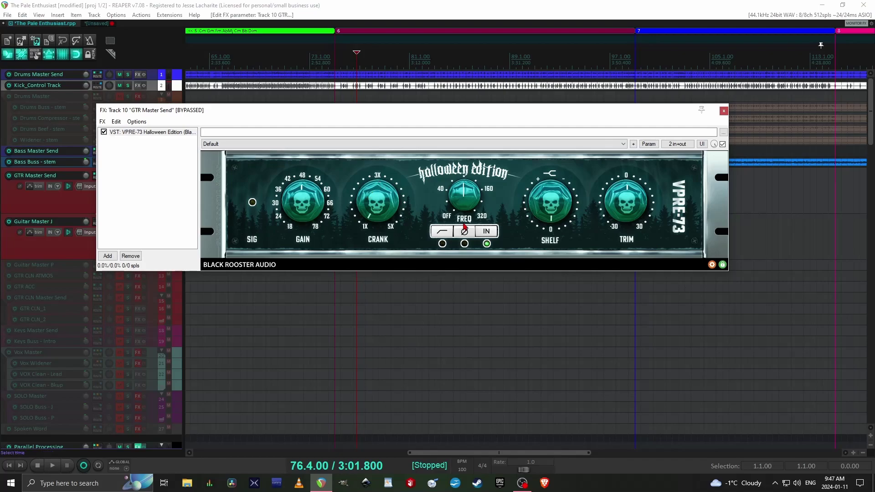
{"action": "left_click", "coordinate": [444, 232]}
{"action": "left_click_drag", "start_coordinate": [477, 175], "coordinate": [455, 194]}
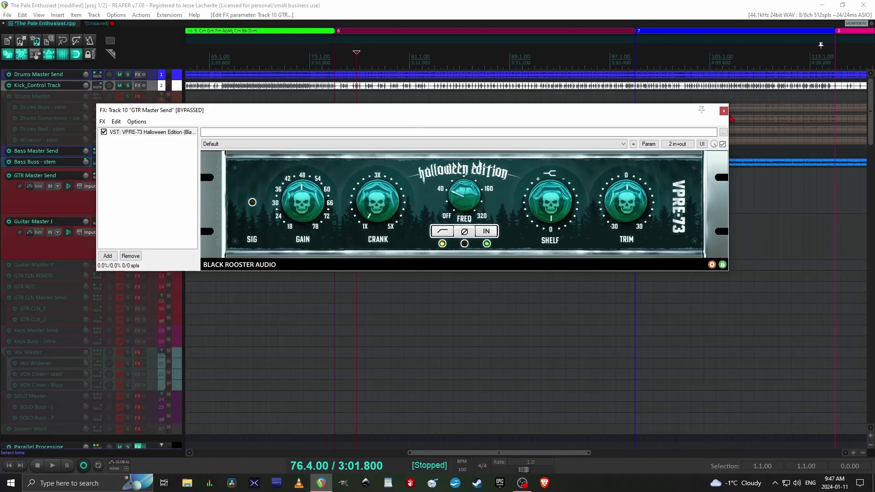
{"action": "left_click_drag", "start_coordinate": [454, 190], "coordinate": [454, 189]}
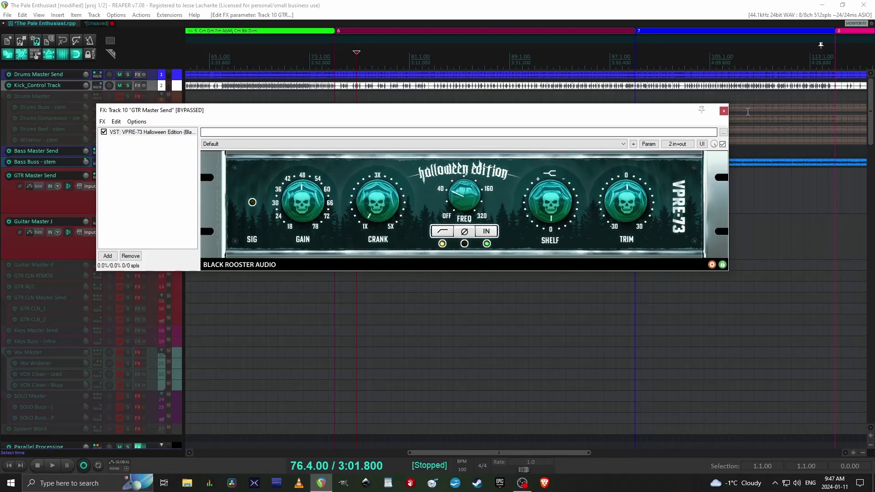
{"action": "left_click", "coordinate": [724, 112]}
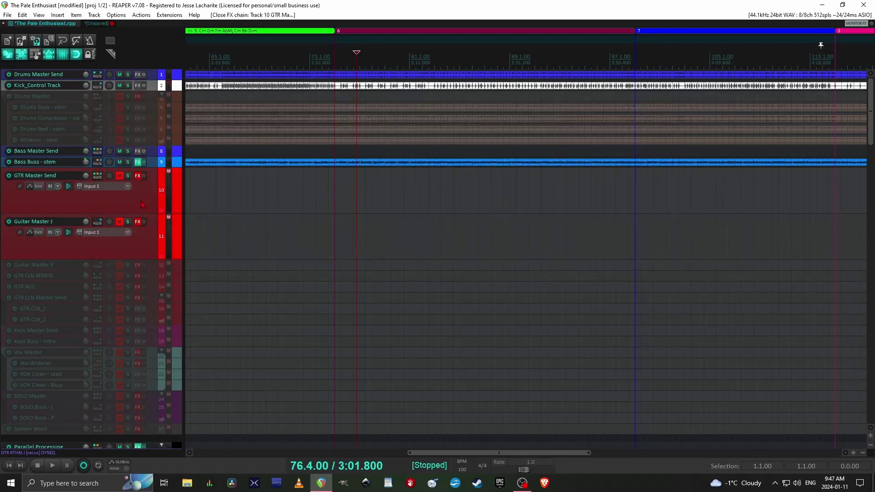
- Review GTR Master Send's send levels to the parallel processing tracks and close its routing
{"action": "scroll", "coordinate": [222, 96], "scroll_direction": "down", "scroll_amount": 10}
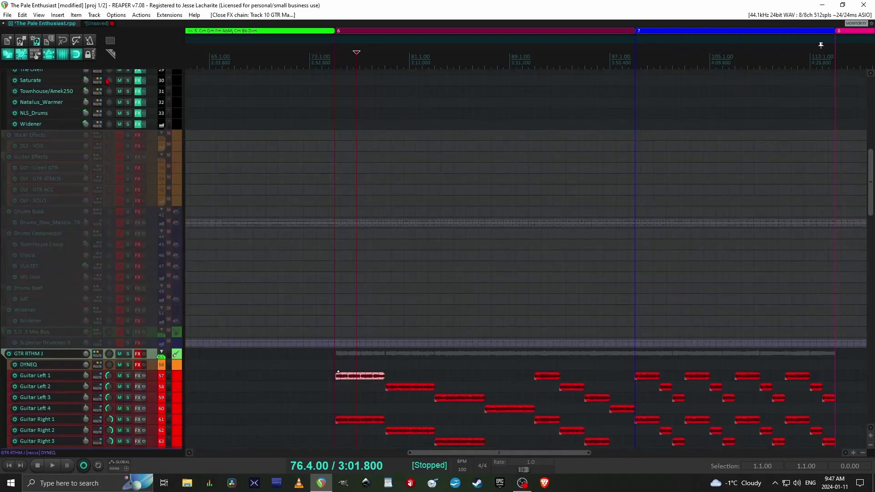
{"action": "scroll", "coordinate": [222, 96], "scroll_direction": "up", "scroll_amount": 10}
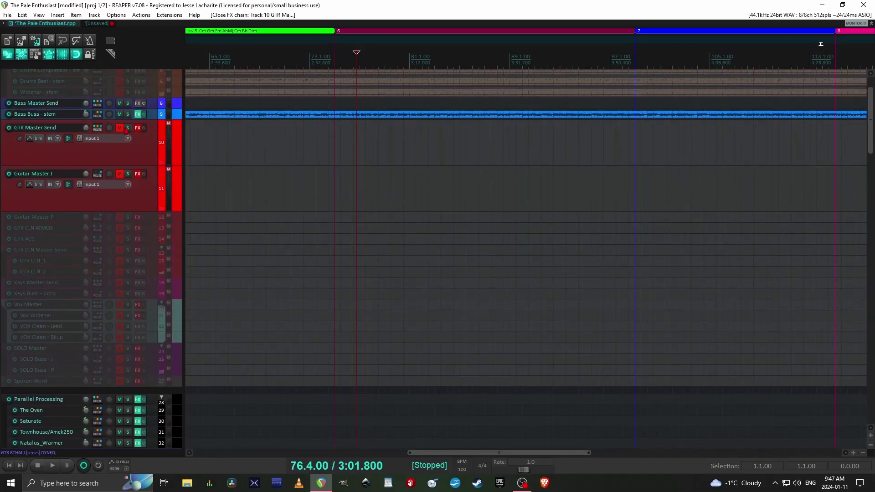
{"action": "left_click", "coordinate": [98, 128]}
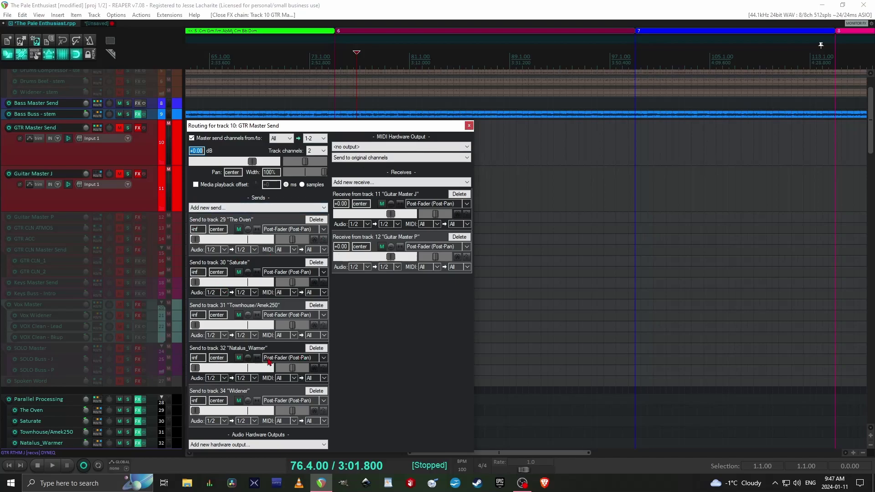
{"action": "left_click", "coordinate": [469, 126]}
- Show the whole song's timeline and solo the GTR RTHM J folder track
{"action": "scroll", "coordinate": [377, 166], "scroll_direction": "down", "scroll_amount": 5}
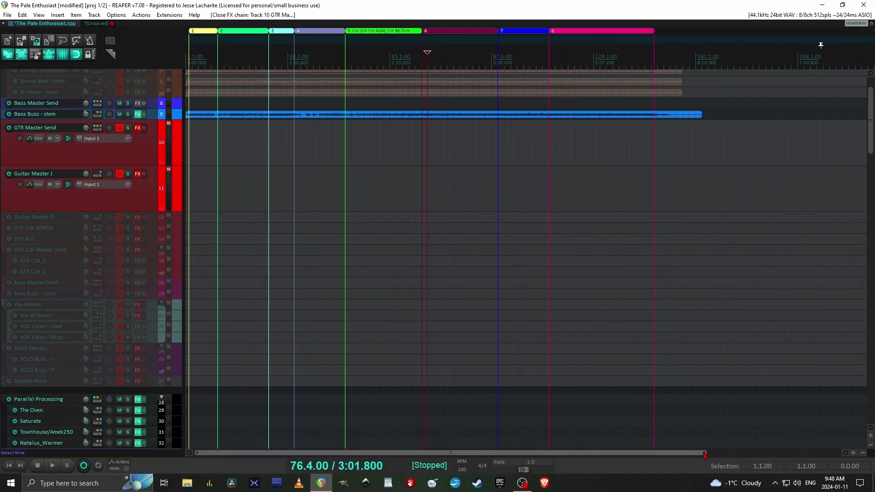
{"action": "scroll", "coordinate": [686, 463], "scroll_direction": "up", "scroll_amount": 1}
{"action": "scroll", "coordinate": [680, 465], "scroll_direction": "up", "scroll_amount": 1}
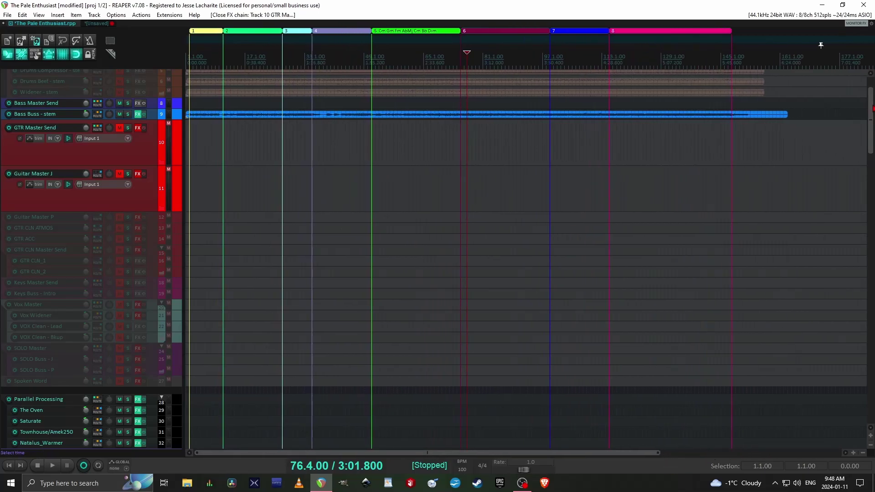
{"action": "scroll", "coordinate": [871, 121], "scroll_direction": "down", "scroll_amount": 6}
{"action": "scroll", "coordinate": [364, 118], "scroll_direction": "down", "scroll_amount": 3}
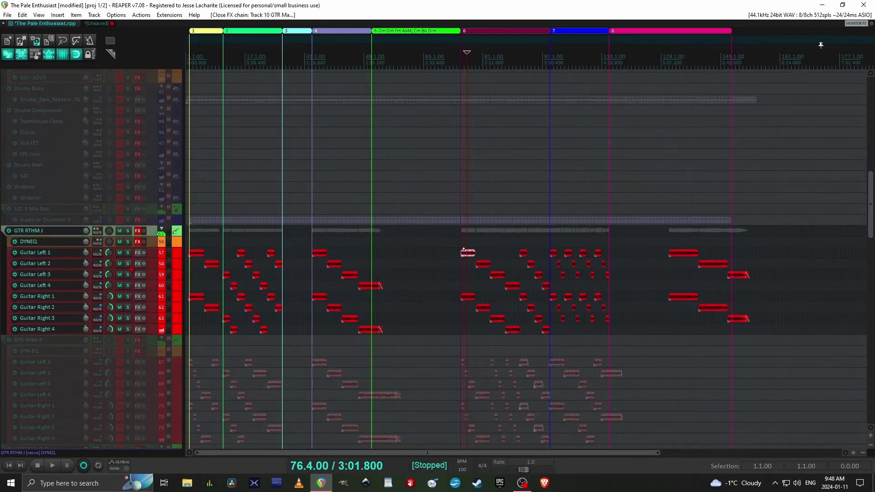
{"action": "left_click", "coordinate": [128, 231]}
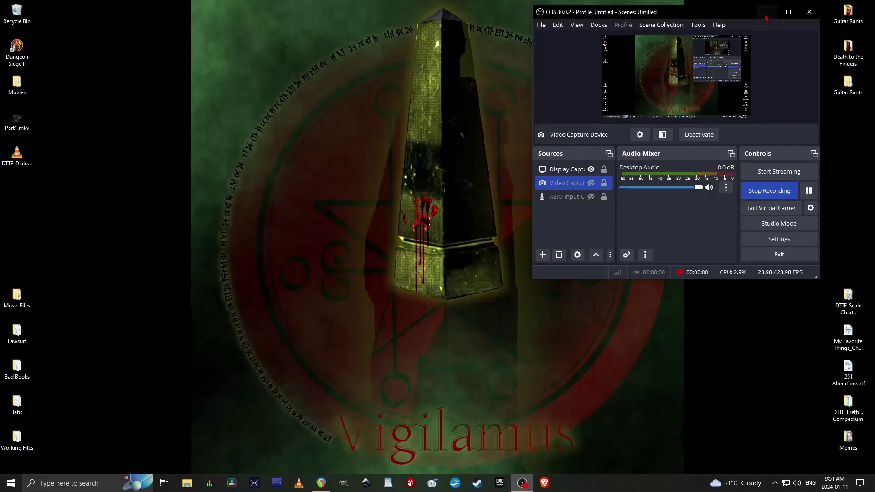
- Switch to REAPER, give the live output bounce a file name starting with "Guitars Mi", and start bouncing to disk
{"action": "left_click", "coordinate": [766, 17]}
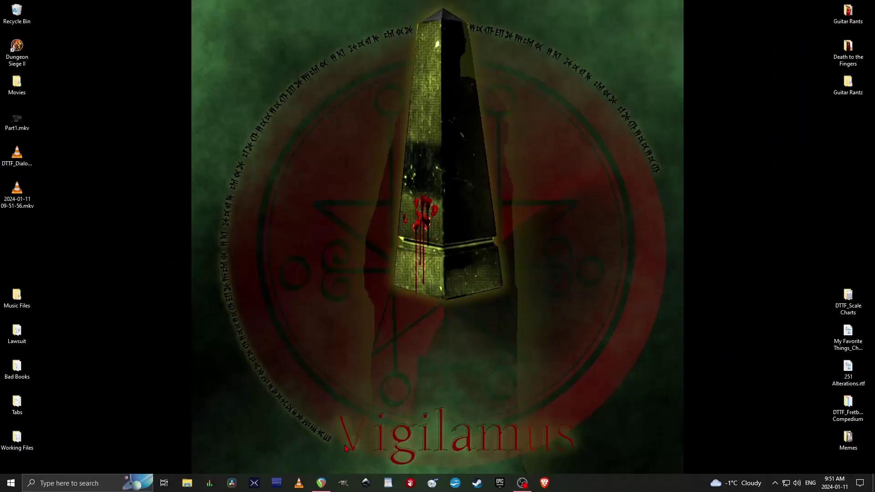
{"action": "left_click", "coordinate": [329, 483]}
{"action": "left_click", "coordinate": [7, 14]}
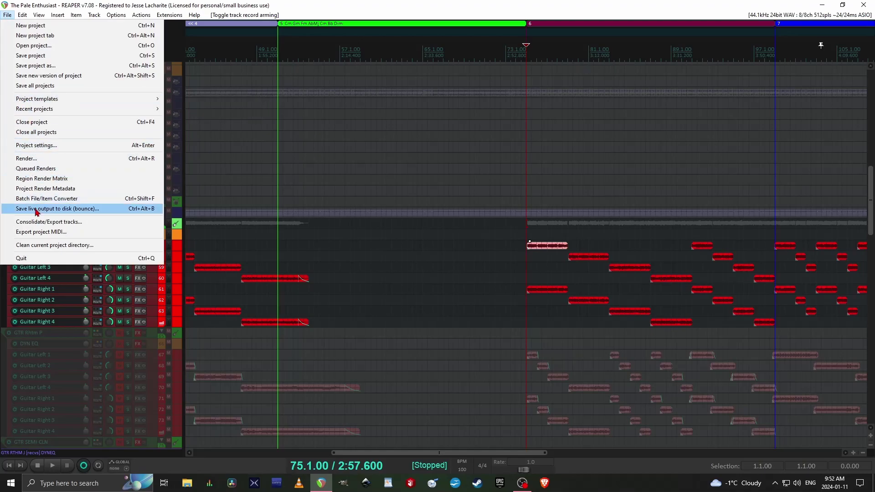
{"action": "left_click", "coordinate": [37, 209]}
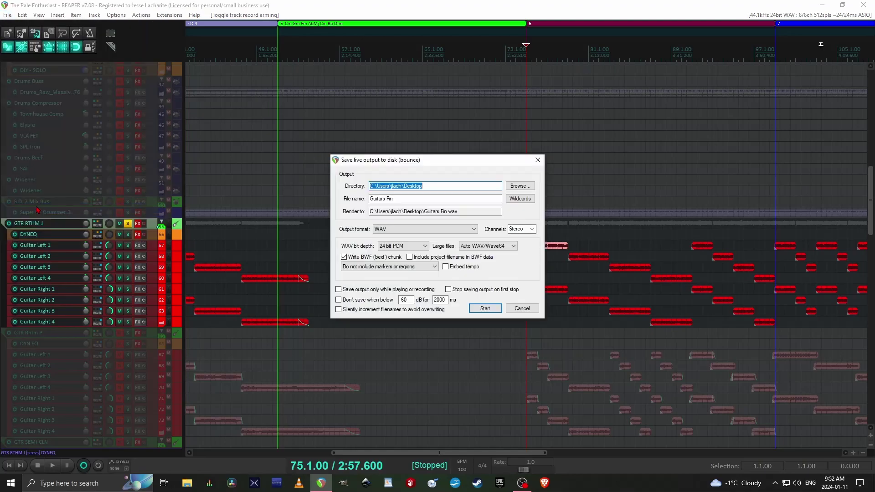
{"action": "left_click", "coordinate": [408, 201]}
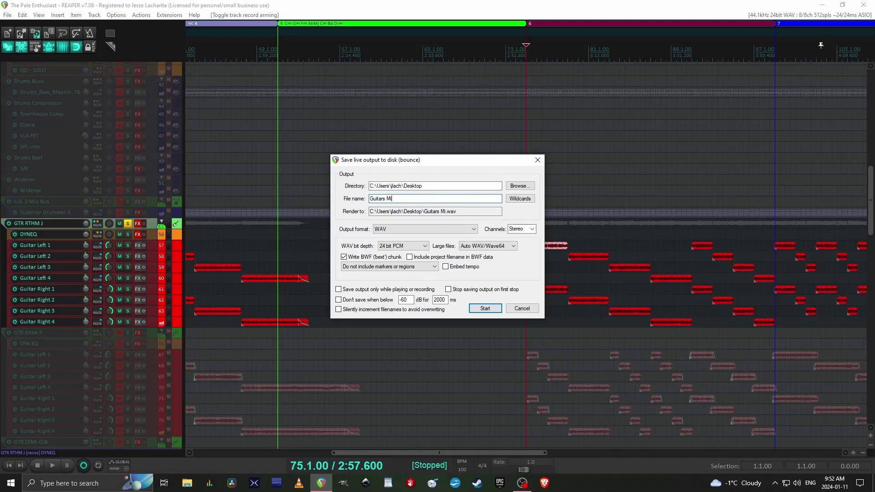
{"action": "left_click", "coordinate": [485, 309]}
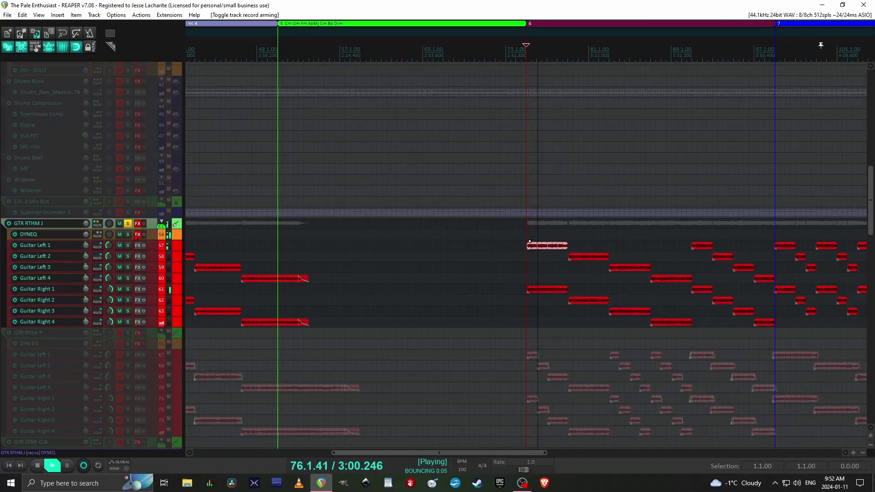
- Enable the DYNEQ track's bypassed effects chain during playback and display its C4 Stereo multiband processor
{"action": "left_click", "coordinate": [138, 234]}
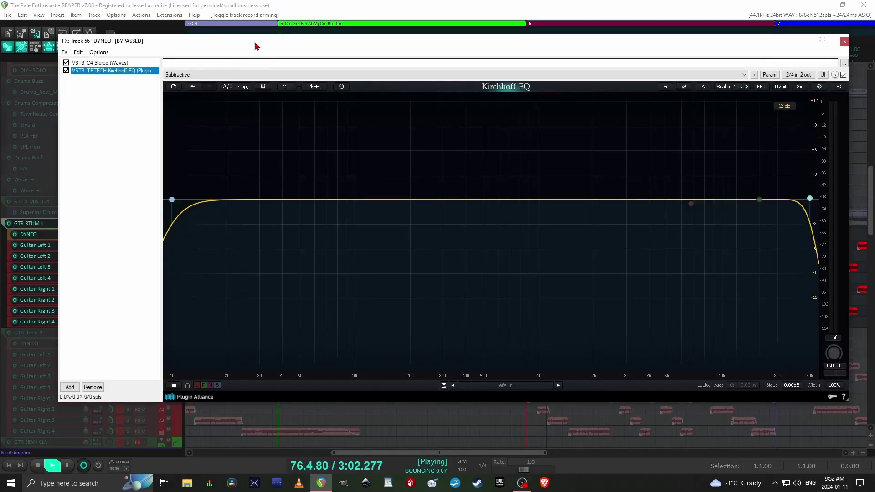
{"action": "left_click_drag", "start_coordinate": [253, 41], "coordinate": [360, 35]}
{"action": "left_click", "coordinate": [143, 234]}
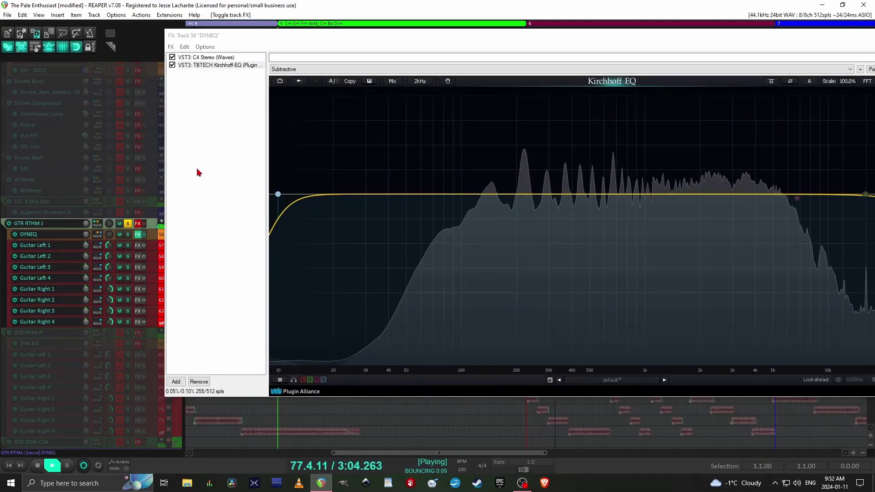
{"action": "left_click", "coordinate": [208, 58]}
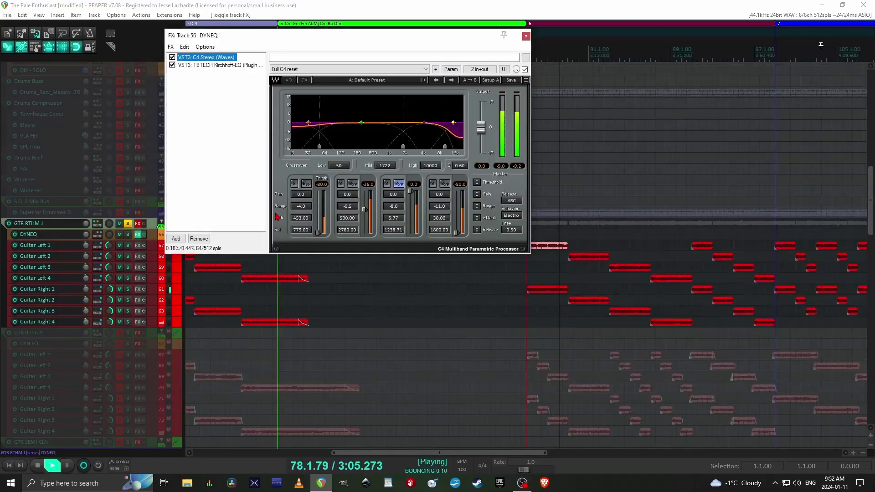
- Set the C4's low crossover frequency to 63, then raise it in small increments to 67
{"action": "left_click", "coordinate": [339, 165]}
{"action": "type", "text": "63"}
{"action": "key", "text": "Return"}
{"action": "key", "text": "Up"}
{"action": "key", "text": "Up"}
{"action": "key", "text": "Up"}
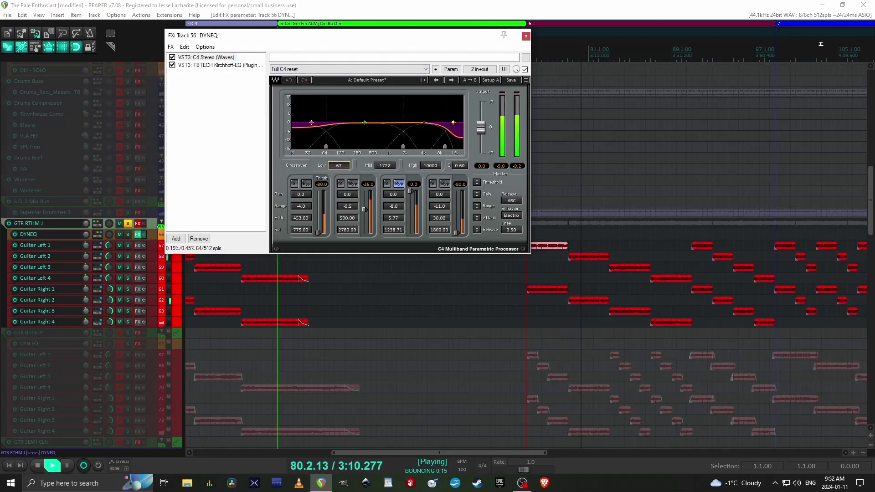
- Fine-tune the C4's low crossover frequency up and down, settling on 70
{"action": "key", "text": "Up"}
{"action": "key", "text": "Up"}
{"action": "key", "text": "Up"}
{"action": "key", "text": "Up"}
{"action": "key", "text": "Up"}
{"action": "key", "text": "Up"}
{"action": "key", "text": "Up"}
{"action": "key", "text": "Up"}
{"action": "key", "text": "Down"}
{"action": "key", "text": "Down"}
{"action": "key", "text": "Down"}
{"action": "key", "text": "Down"}
{"action": "key", "text": "Down"}
{"action": "key", "text": "Down"}
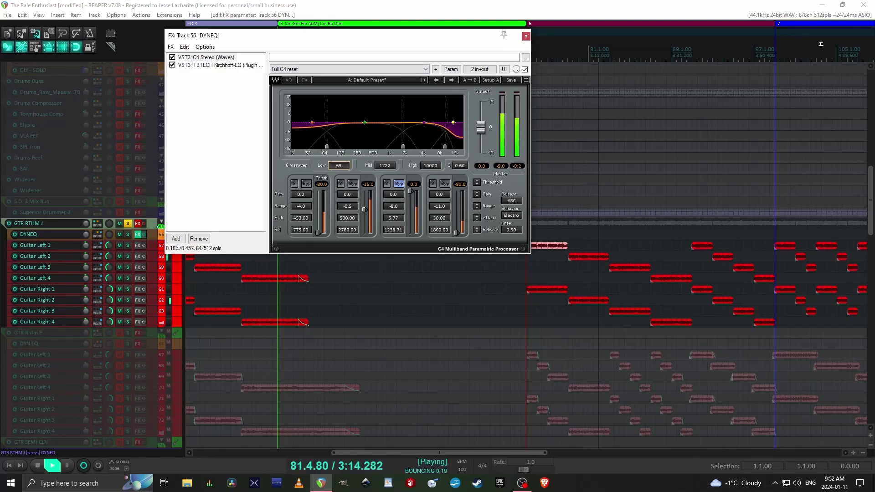
{"action": "key", "text": "Up"}
- Sweep the C4's mid crossover frequency up and down during playback, settling on 762
{"action": "key", "text": "Tab"}
{"action": "key", "text": "Down"}
{"action": "key", "text": "Down"}
{"action": "key", "text": "Down"}
{"action": "key", "text": "Down"}
{"action": "key", "text": "Down"}
{"action": "key", "text": "Down"}
{"action": "key", "text": "Down"}
{"action": "key", "text": "Down"}
{"action": "key", "text": "Down"}
{"action": "key", "text": "Down"}
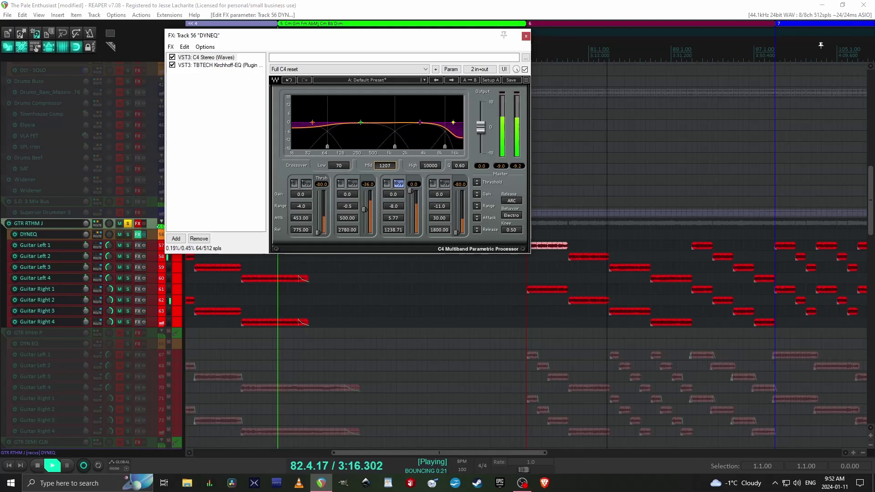
{"action": "key", "text": "Up"}
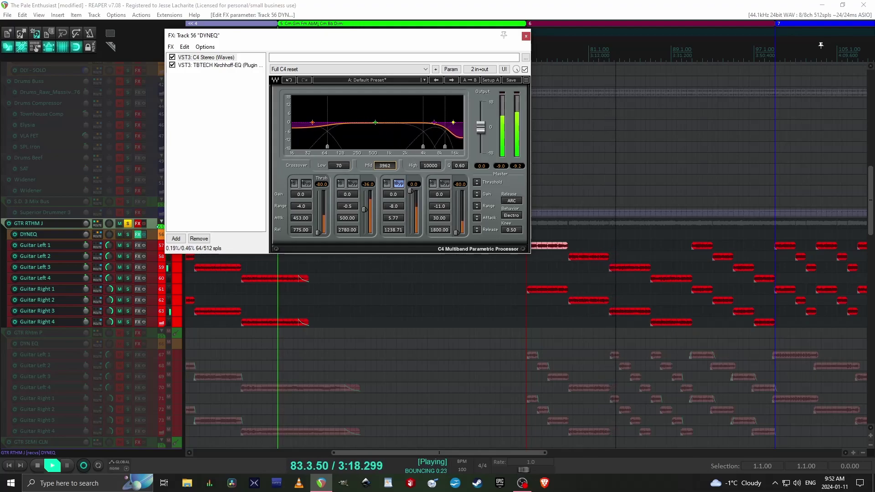
{"action": "key", "text": "Down"}
{"action": "key", "text": "Down"}
{"action": "key", "text": "Down"}
{"action": "key", "text": "Down"}
{"action": "key", "text": "Down"}
{"action": "key", "text": "Down"}
{"action": "key", "text": "Down"}
{"action": "key", "text": "Down"}
{"action": "key", "text": "Down"}
{"action": "key", "text": "Down"}
{"action": "key", "text": "Down"}
{"action": "key", "text": "Down"}
{"action": "key", "text": "Down"}
{"action": "key", "text": "Down"}
{"action": "key", "text": "Down"}
{"action": "key", "text": "Down"}
{"action": "key", "text": "Down"}
{"action": "key", "text": "Down"}
{"action": "key", "text": "Down"}
{"action": "key", "text": "Down"}
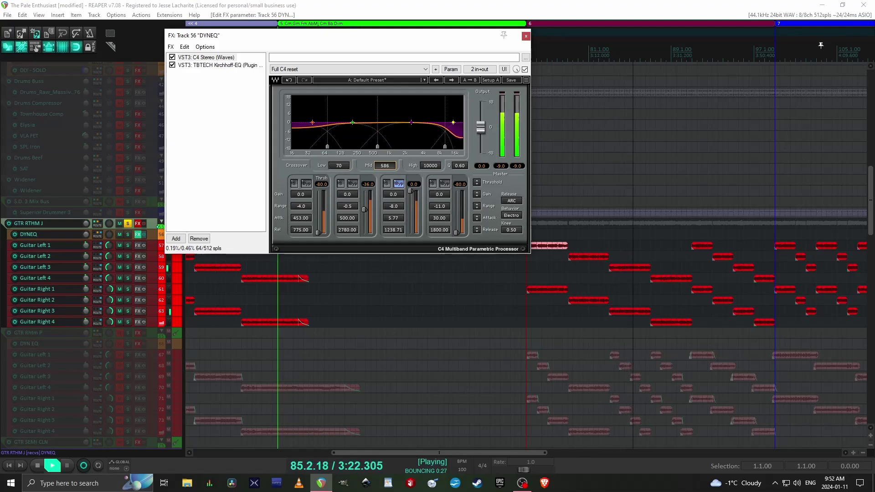
{"action": "key", "text": "Up"}
{"action": "key", "text": "Up"}
{"action": "key", "text": "Up"}
{"action": "key", "text": "Up"}
{"action": "key", "text": "Up"}
{"action": "key", "text": "Up"}
{"action": "key", "text": "Up"}
{"action": "key", "text": "Up"}
{"action": "key", "text": "Up"}
{"action": "key", "text": "Up"}
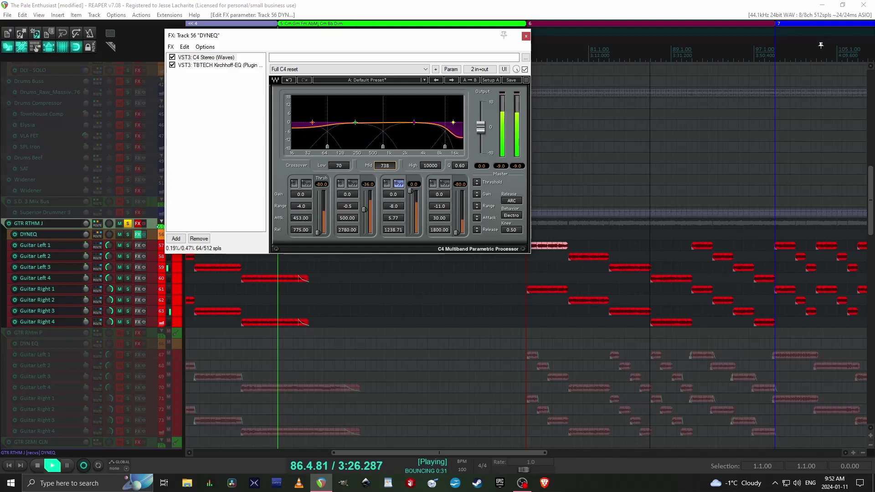
{"action": "key", "text": "Up"}
{"action": "key", "text": "Up"}
{"action": "key", "text": "Up"}
{"action": "key", "text": "Up"}
{"action": "key", "text": "Up"}
{"action": "key", "text": "Down"}
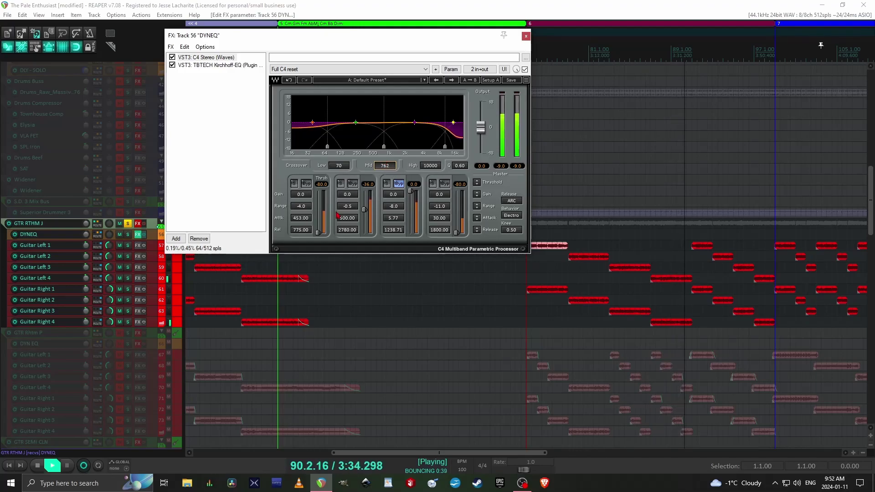
- Set the range of the C4's lowest band to -5.0 and of its second band to -1.0
{"action": "left_click_drag", "start_coordinate": [347, 209], "coordinate": [301, 213]}
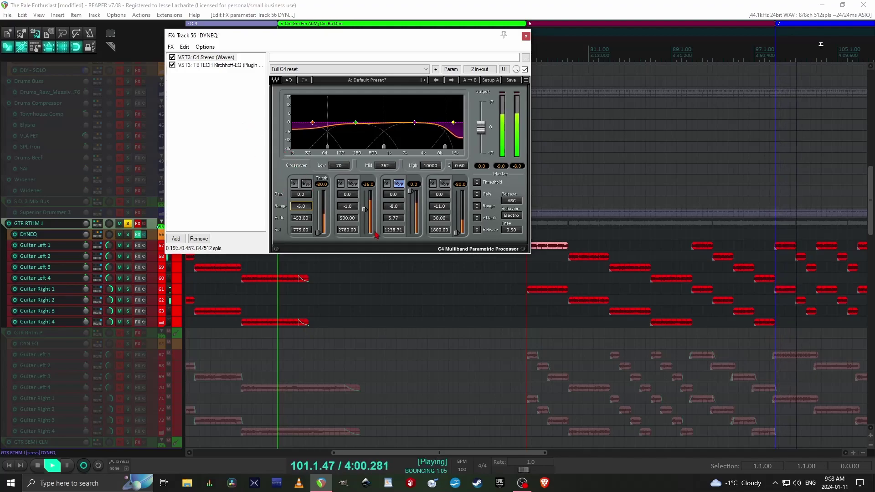
- Compare the C4's Opto and Electro behavior modes during playback, ending on Electro
{"action": "left_click", "coordinate": [518, 217]}
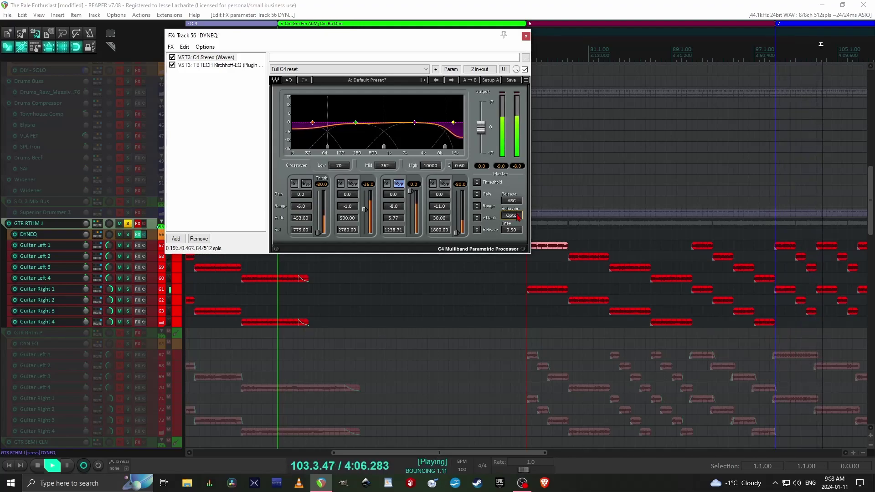
{"action": "left_click", "coordinate": [518, 216]}
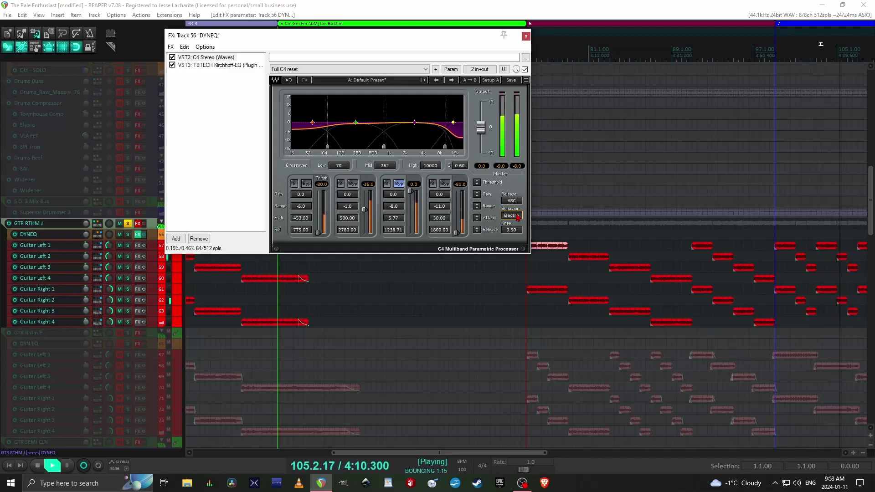
{"action": "left_click", "coordinate": [518, 216]}
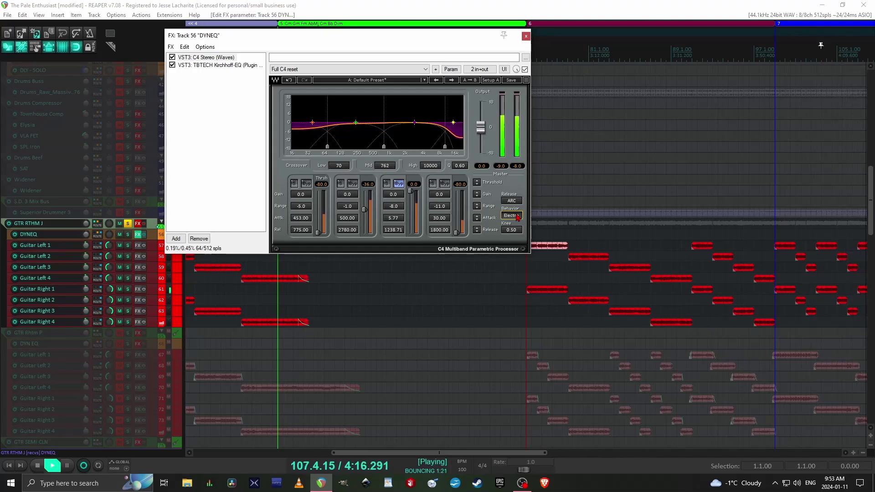
{"action": "left_click", "coordinate": [518, 217]}
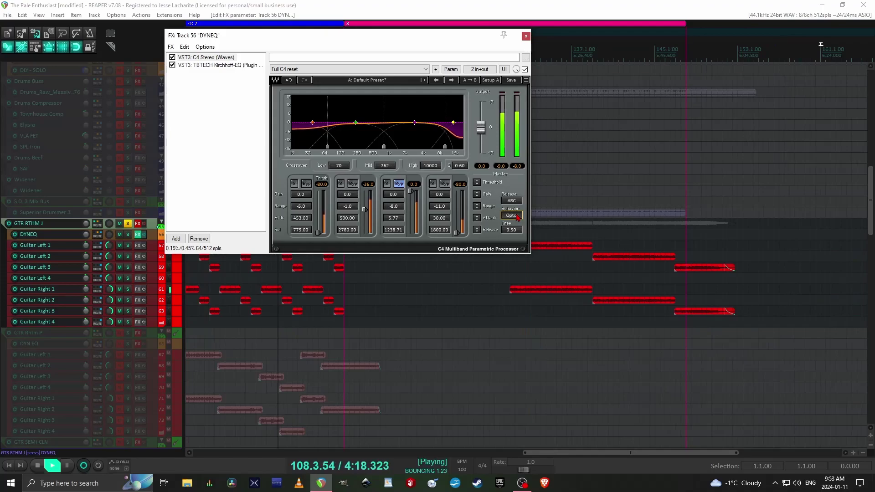
{"action": "left_click", "coordinate": [518, 217]}
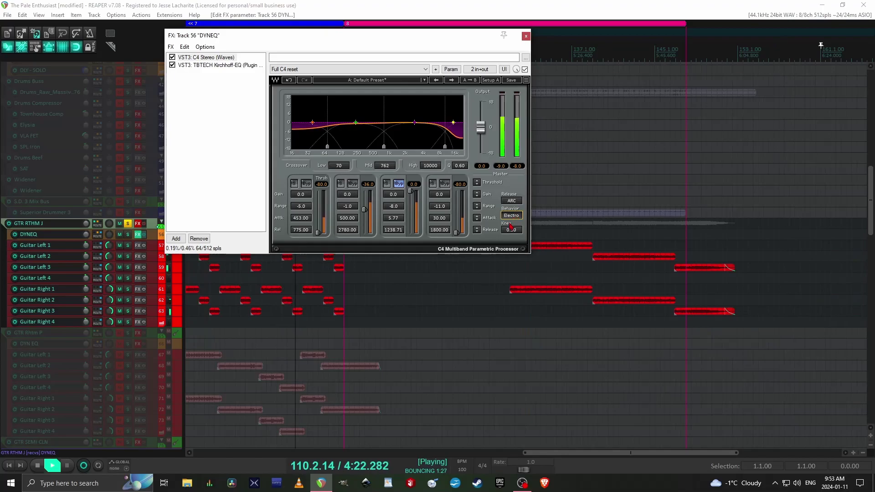
- In the DYNEQ track's Kirchhoff-EQ, raise the high-pass frequency to about 84 Hz and its slope to 26.7 dB/oct
{"action": "left_click", "coordinate": [203, 65]}
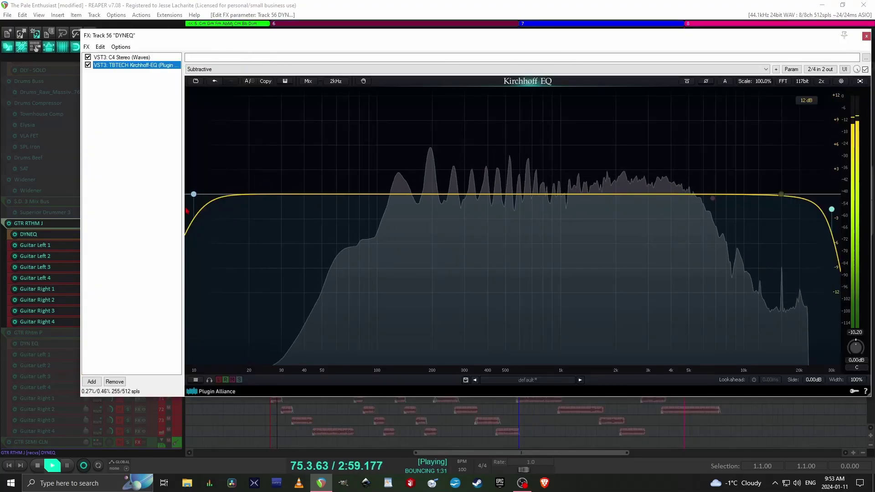
{"action": "left_click", "coordinate": [194, 195]}
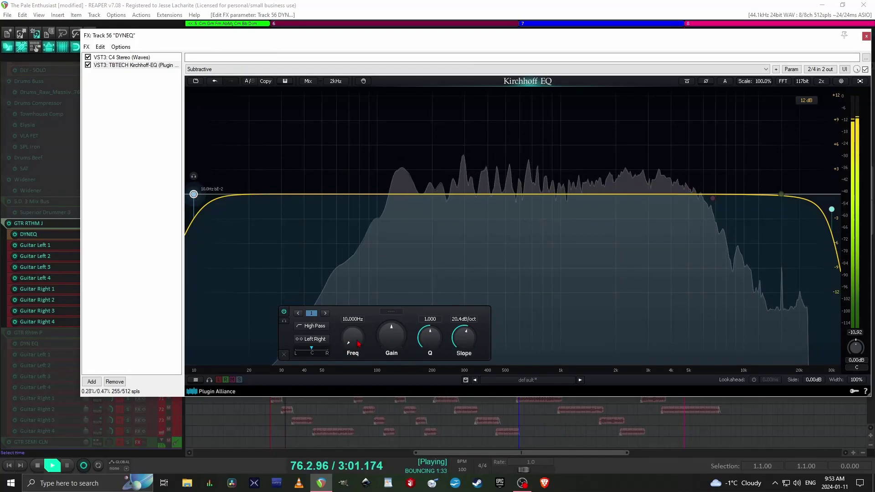
{"action": "scroll", "coordinate": [359, 344], "scroll_direction": "up", "scroll_amount": 10}
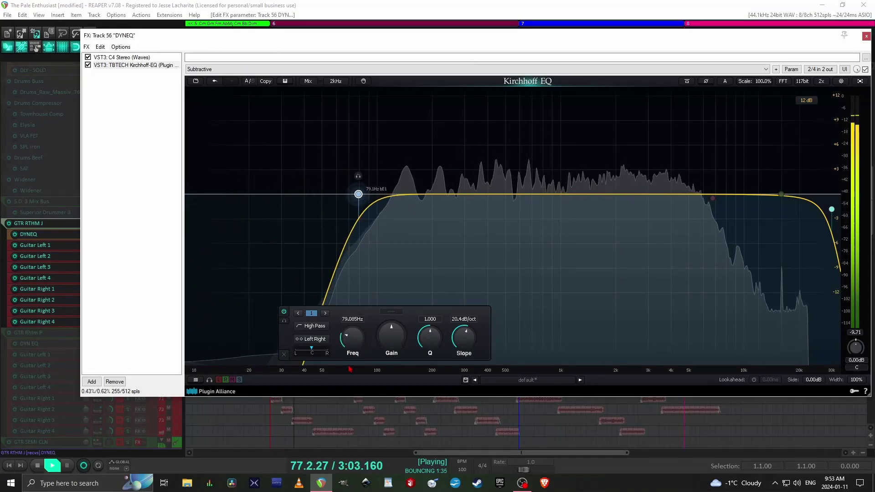
{"action": "scroll", "coordinate": [357, 327], "scroll_direction": "up", "scroll_amount": 3}
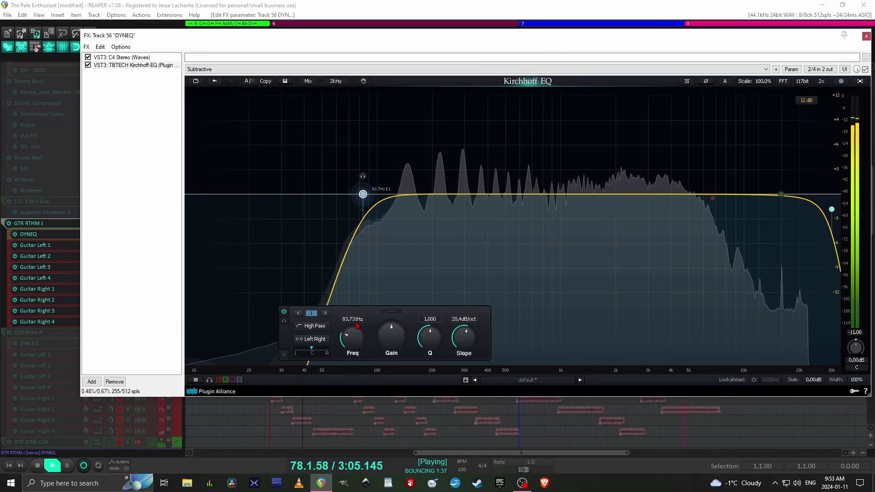
{"action": "scroll", "coordinate": [358, 326], "scroll_direction": "down", "scroll_amount": 1}
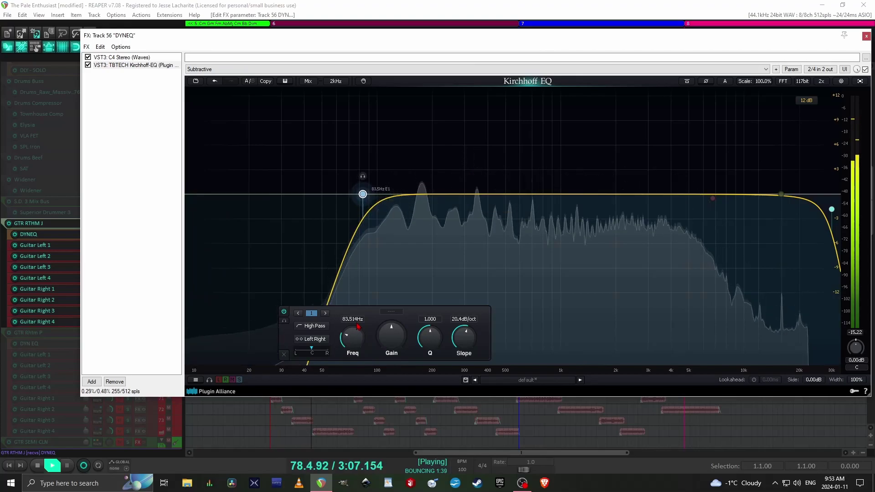
{"action": "scroll", "coordinate": [358, 326], "scroll_direction": "up", "scroll_amount": 1}
{"action": "left_click_drag", "start_coordinate": [464, 337], "coordinate": [461, 272]}
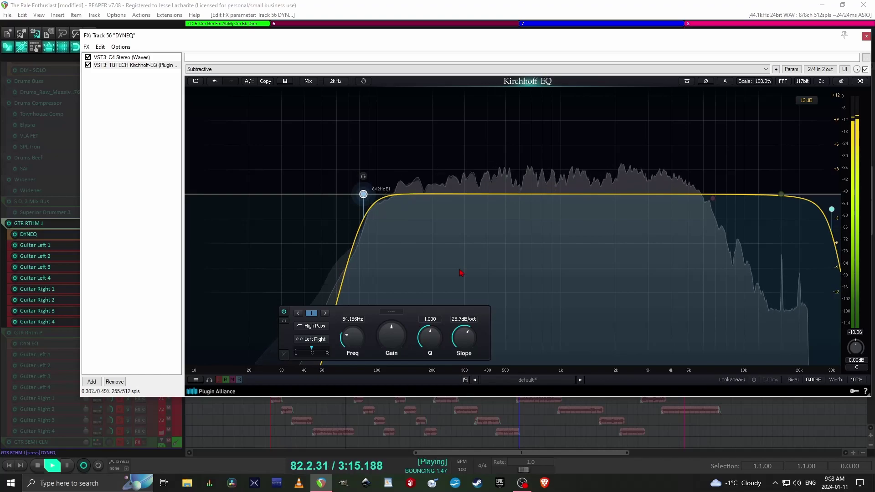
- Set the Kirchhoff-EQ low-pass band to Q 1.000, a 96 dB/oct slope and a frequency of about 7525 Hz
{"action": "left_click", "coordinate": [832, 209]}
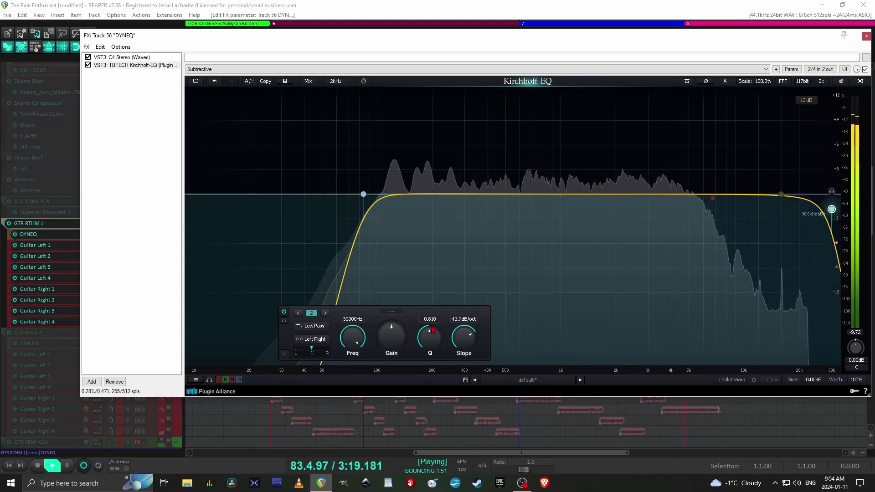
{"action": "key", "text": "Return"}
{"action": "left_click_drag", "start_coordinate": [457, 335], "coordinate": [456, 315]}
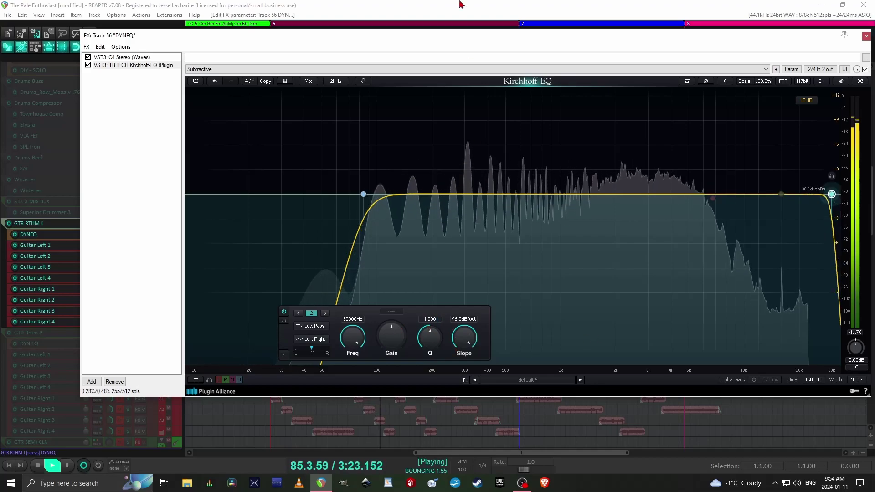
{"action": "left_click_drag", "start_coordinate": [351, 337], "coordinate": [305, 427]}
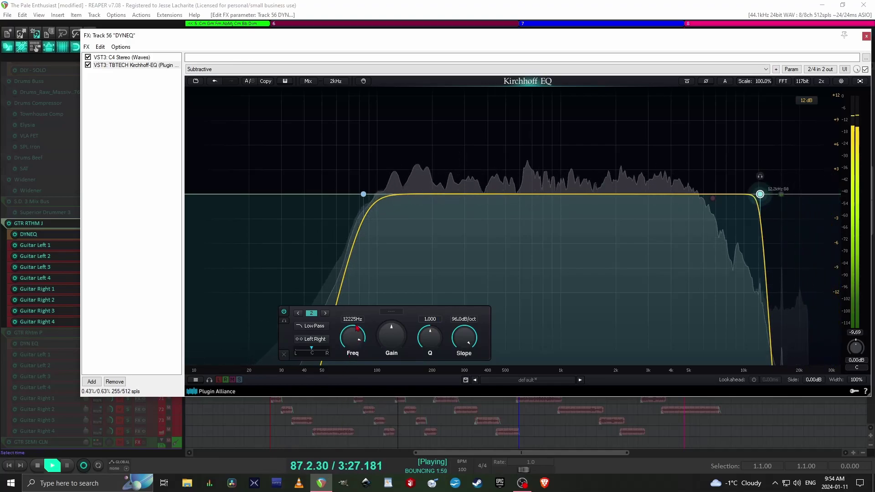
{"action": "left_click_drag", "start_coordinate": [354, 332], "coordinate": [421, 281]}
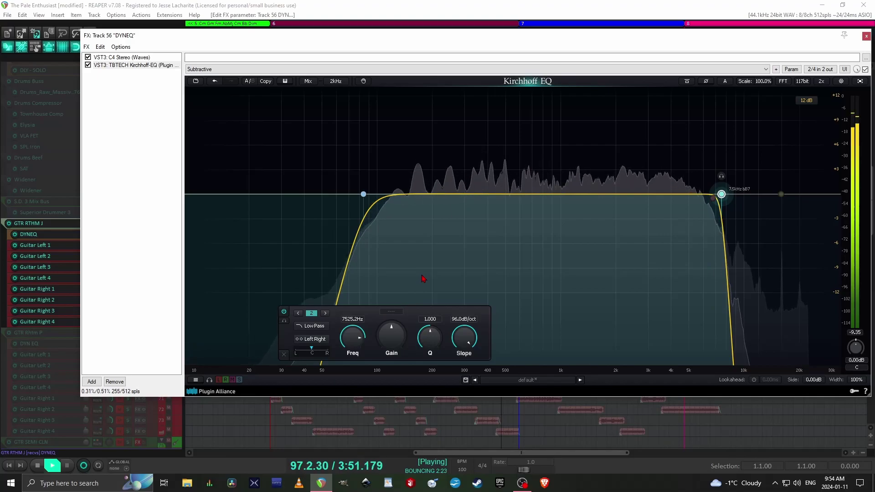
- Enable the Kirchhoff-EQ's notch band and lower its frequency to about 7274 Hz
{"action": "left_click", "coordinate": [781, 194]}
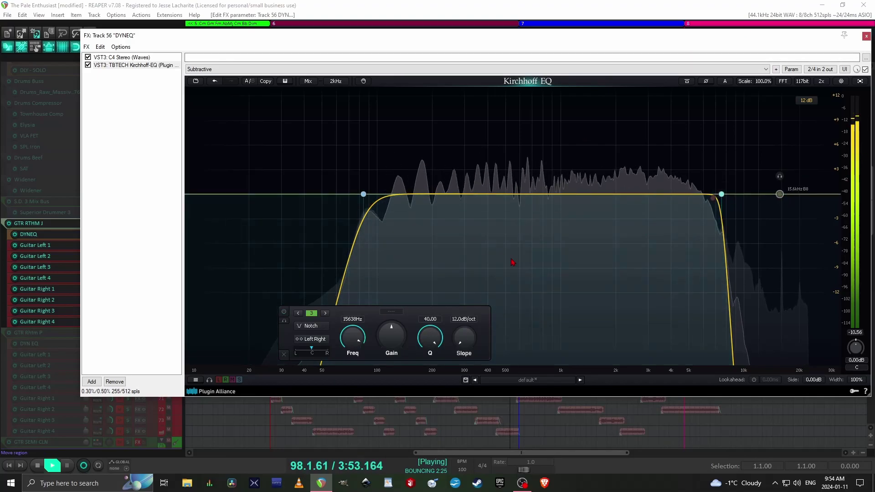
{"action": "left_click_drag", "start_coordinate": [358, 341], "coordinate": [302, 472]}
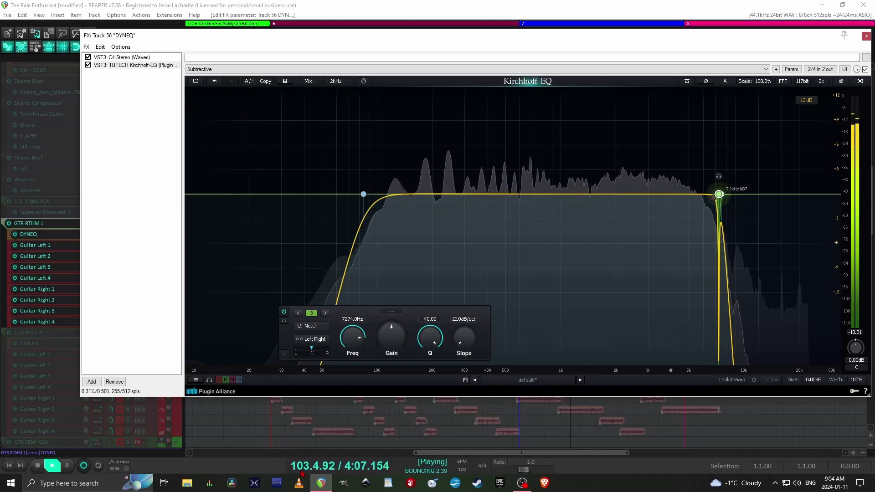
- Enable the -0.50 dB bell band, sweep it down to about 553 Hz, and close the DYNEQ effects window
{"action": "double_click", "coordinate": [712, 198]}
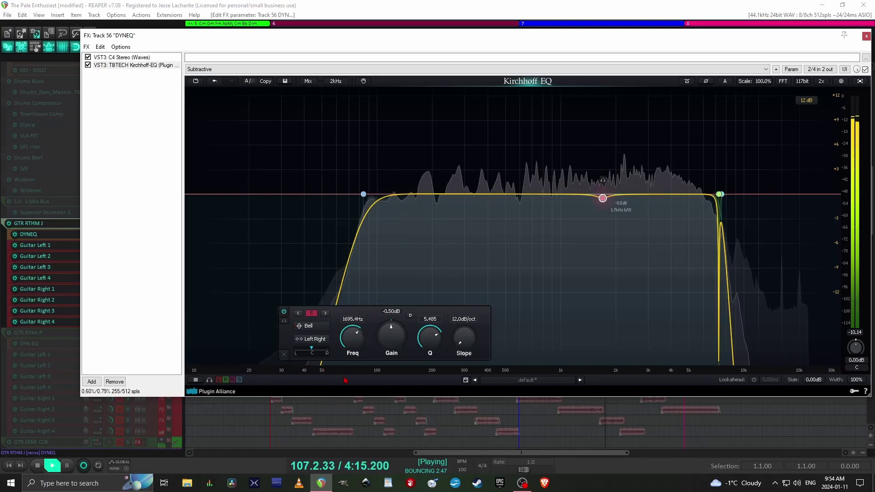
{"action": "left_click_drag", "start_coordinate": [344, 346], "coordinate": [321, 445]}
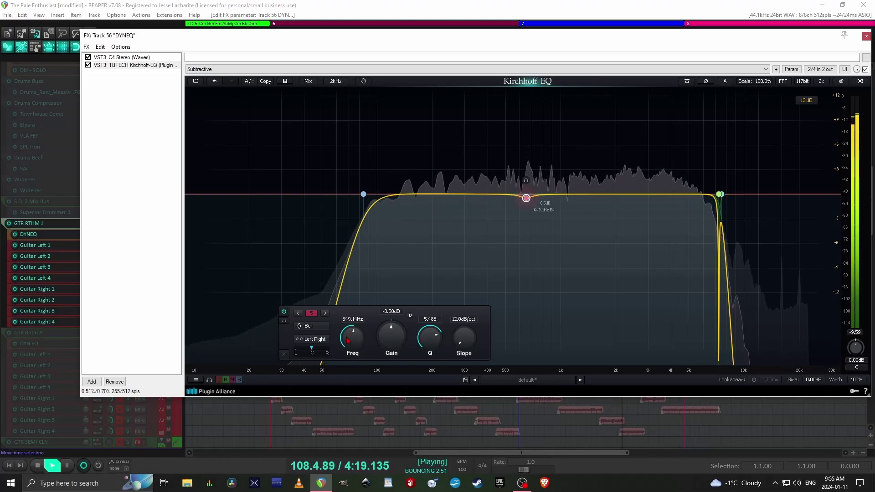
{"action": "left_click_drag", "start_coordinate": [362, 331], "coordinate": [370, 322]}
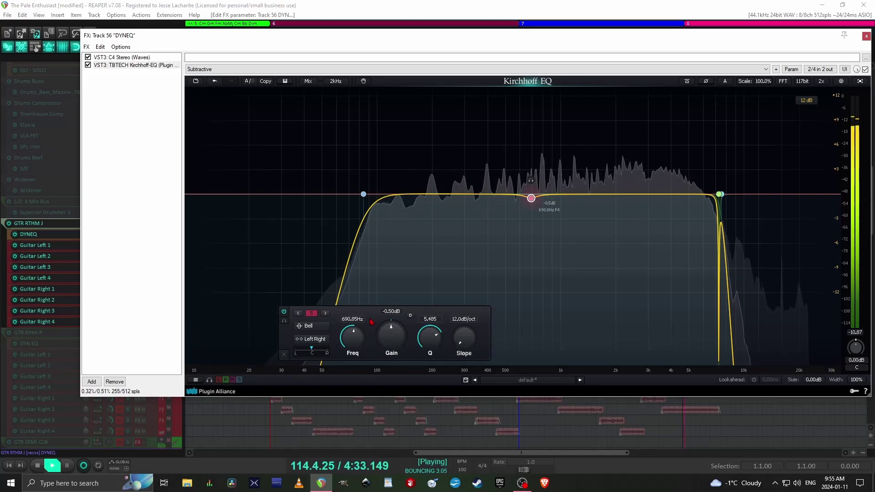
{"action": "scroll", "coordinate": [354, 338], "scroll_direction": "down", "scroll_amount": 1}
{"action": "scroll", "coordinate": [351, 347], "scroll_direction": "down", "scroll_amount": 5}
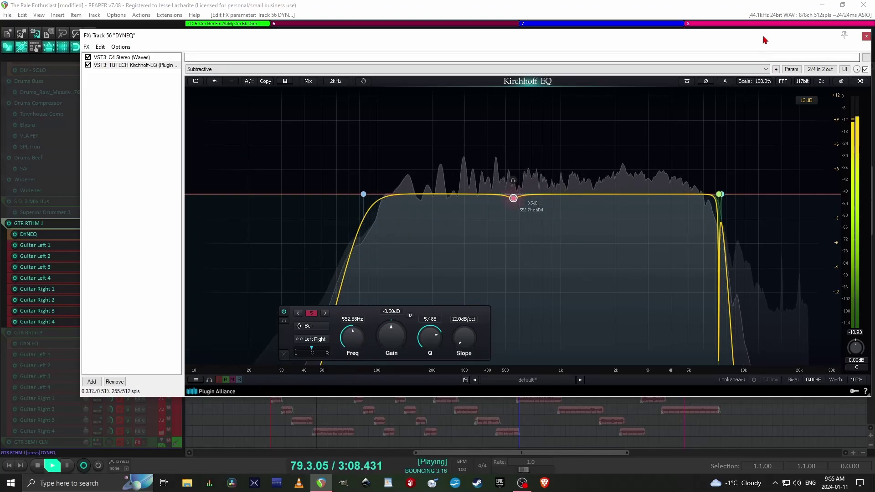
{"action": "left_click", "coordinate": [866, 36]}
- Compare playback with the DYNEQ track's effects chain bypassed and active, leaving it enabled
{"action": "left_click", "coordinate": [145, 235]}
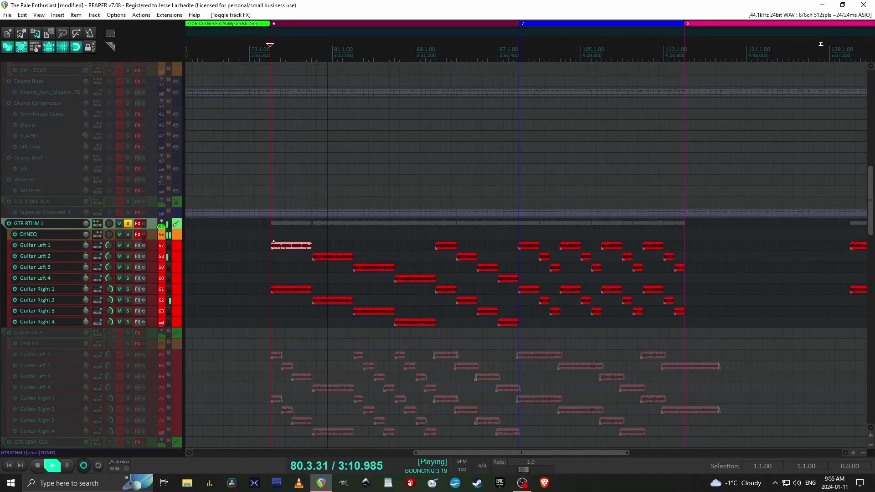
{"action": "left_click", "coordinate": [145, 234]}
{"action": "left_click", "coordinate": [145, 235]}
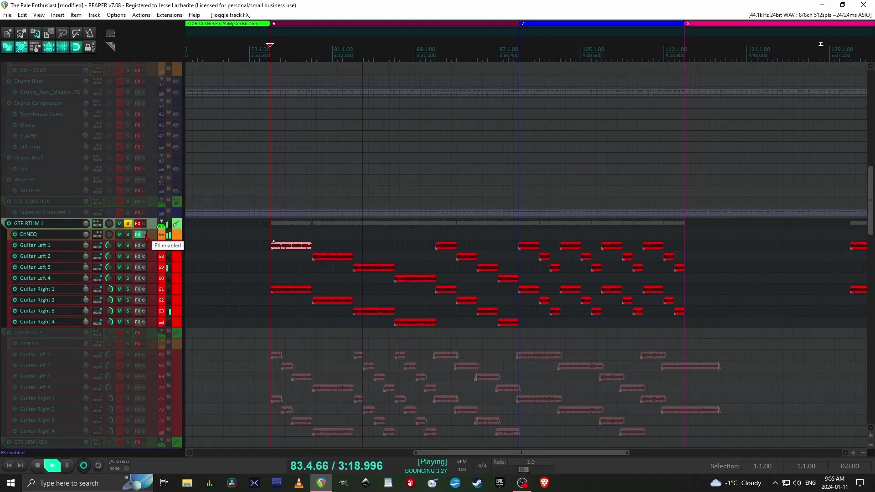
{"action": "left_click", "coordinate": [144, 234]}
- Display the Scheps Omni Channel in the GTR RTHM J folder track's effects and enable the bypassed chain
{"action": "left_click", "coordinate": [138, 224]}
{"action": "left_click_drag", "start_coordinate": [172, 23], "coordinate": [332, 23]}
{"action": "left_click", "coordinate": [336, 45]}
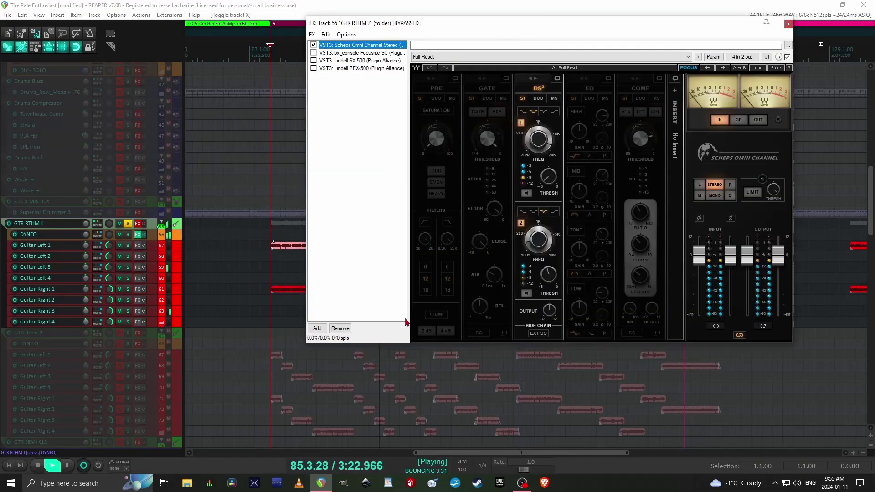
{"action": "left_click", "coordinate": [141, 223], "text": "ctrl"}
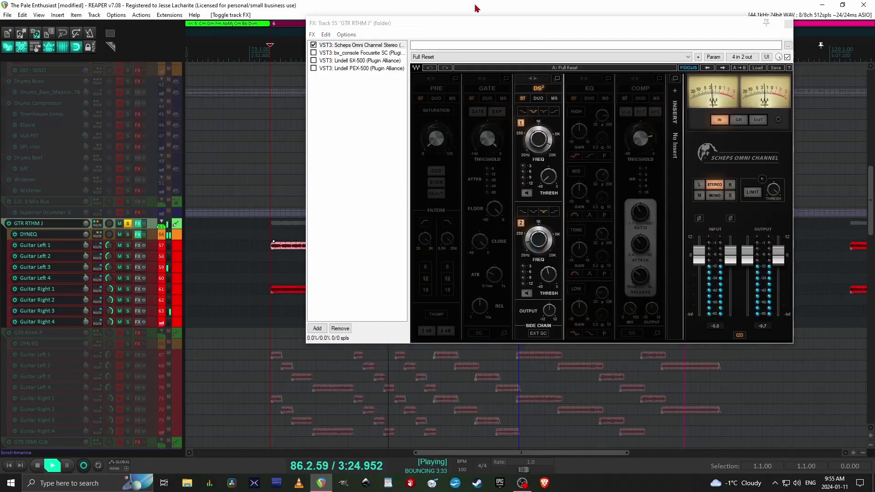
- Set the Omni Channel's first DS2 band frequency to 12092 and the second's to 92, and adjust the second band's threshold
{"action": "left_click", "coordinate": [539, 152]}
{"action": "left_click_drag", "start_coordinate": [539, 138], "coordinate": [532, 141]}
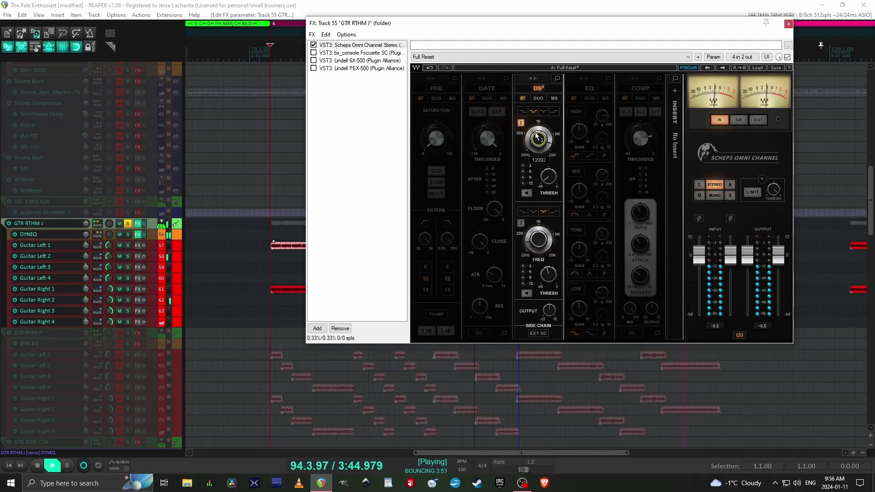
{"action": "left_click_drag", "start_coordinate": [538, 247], "coordinate": [539, 236]}
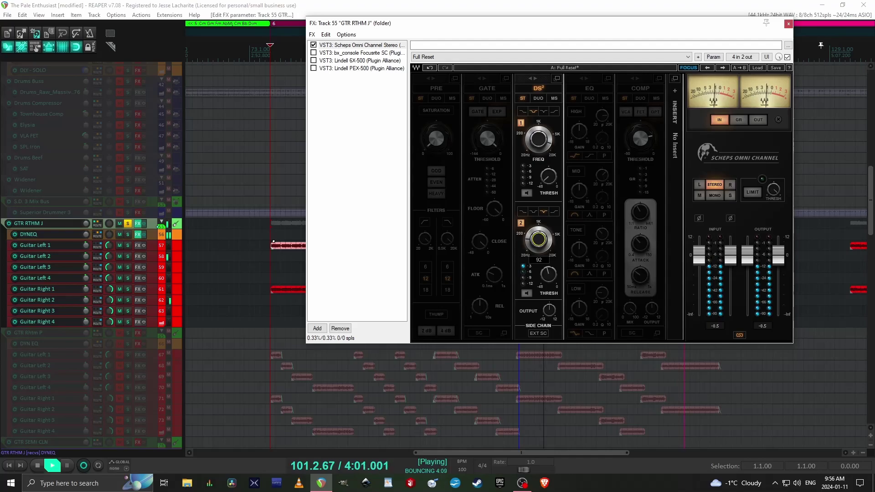
{"action": "left_click_drag", "start_coordinate": [553, 279], "coordinate": [553, 288]}
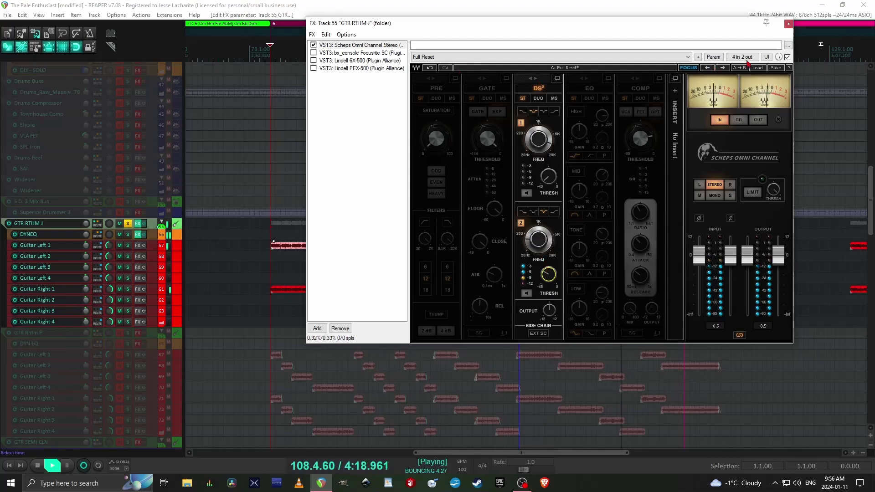
- Compare playback with the Scheps Omni Channel bypassed and active, leaving it enabled
{"action": "left_click", "coordinate": [314, 45]}
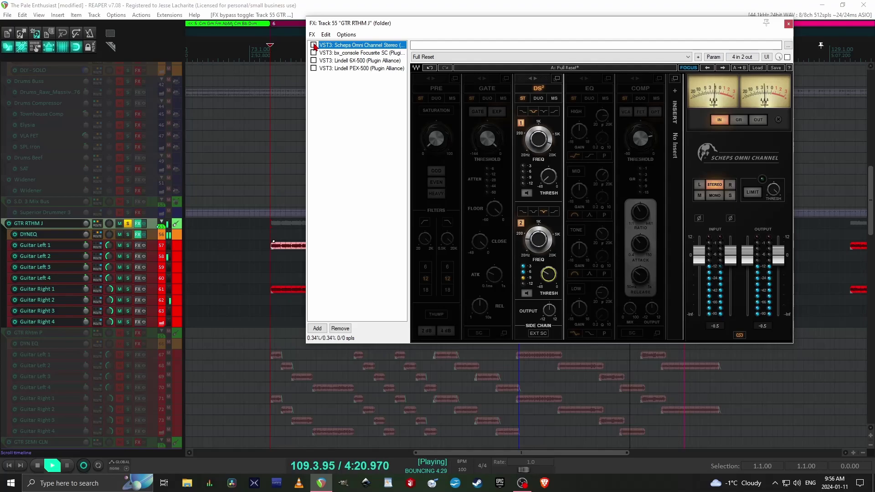
{"action": "left_click", "coordinate": [314, 45]}
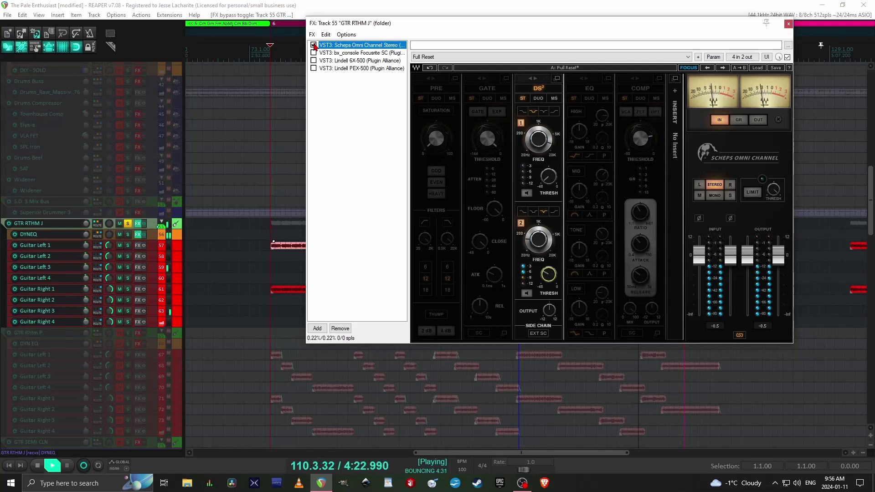
{"action": "left_click", "coordinate": [314, 46]}
{"action": "left_click", "coordinate": [314, 45]}
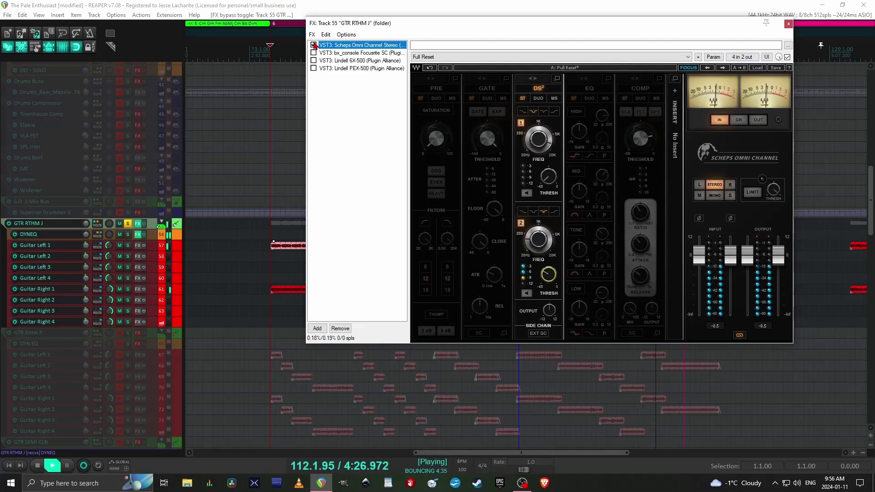
- Fine-tune the frequency and threshold of both DS2 bands in the Omni Channel, easing the second band's reduction
{"action": "left_click", "coordinate": [539, 240]}
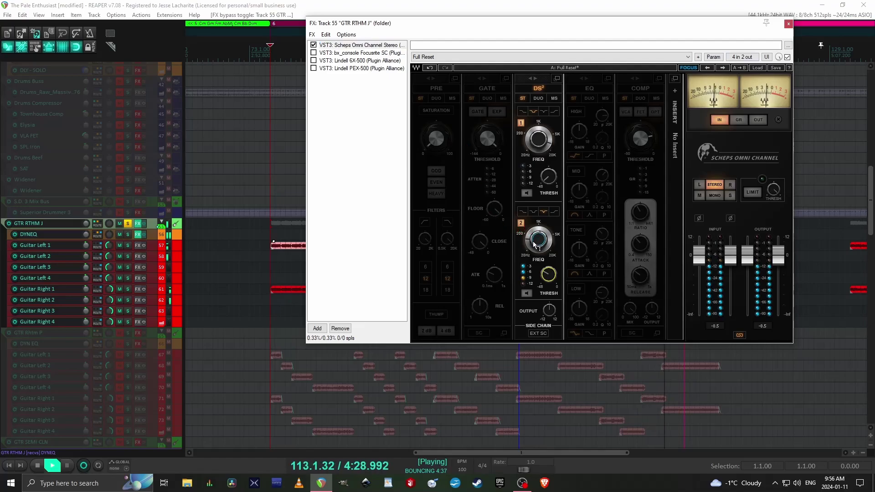
{"action": "left_click_drag", "start_coordinate": [538, 239], "coordinate": [537, 238]}
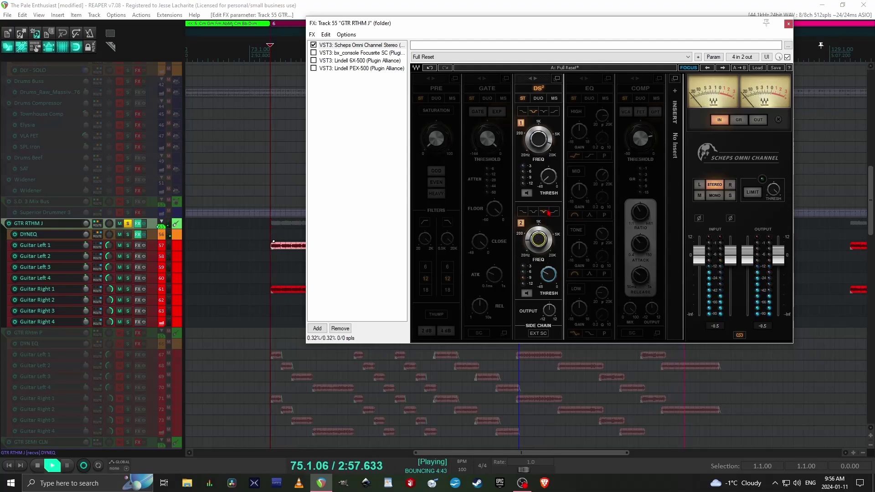
{"action": "left_click_drag", "start_coordinate": [550, 275], "coordinate": [549, 274]}
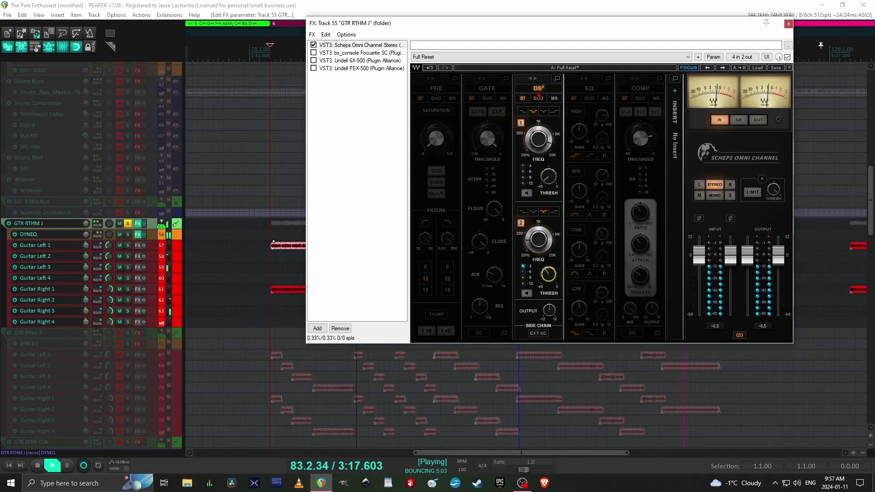
{"action": "left_click_drag", "start_coordinate": [548, 176], "coordinate": [548, 176]}
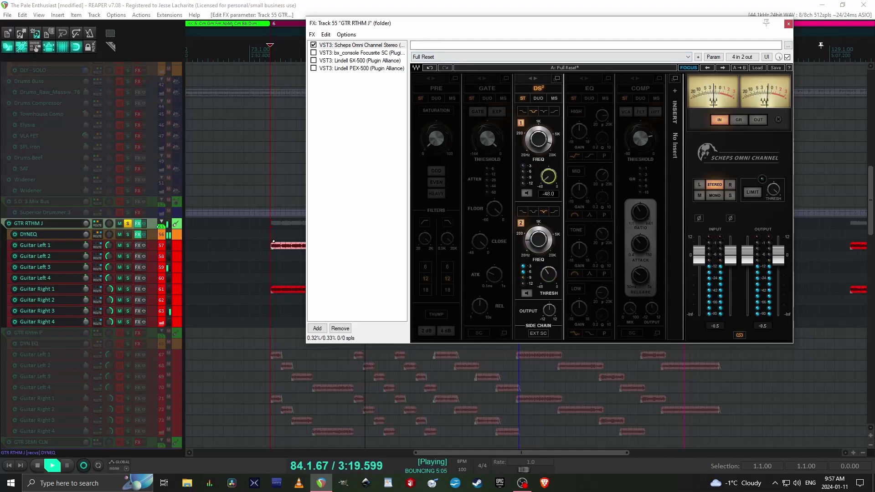
{"action": "left_click_drag", "start_coordinate": [538, 140], "coordinate": [538, 138]}
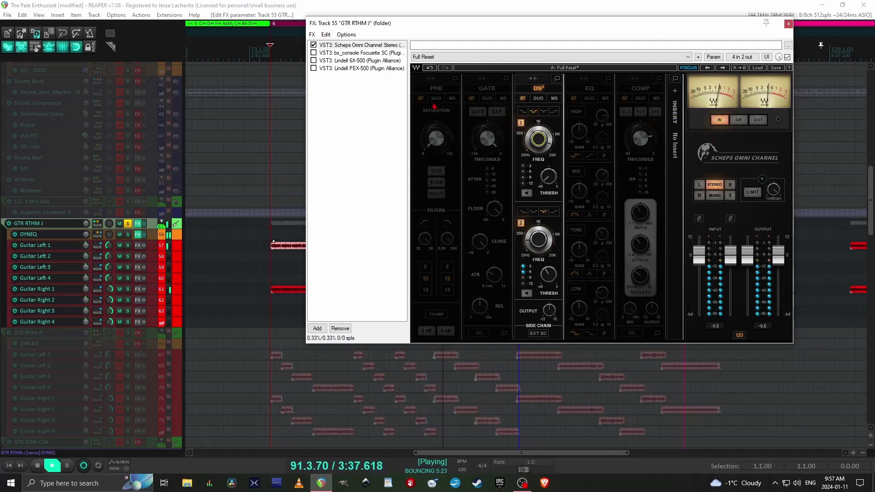
- Set the volume of all tracks from Guitar Left 1 to Guitar Right 4 to -7 dB in the routing window
{"action": "left_click", "coordinate": [273, 242]}
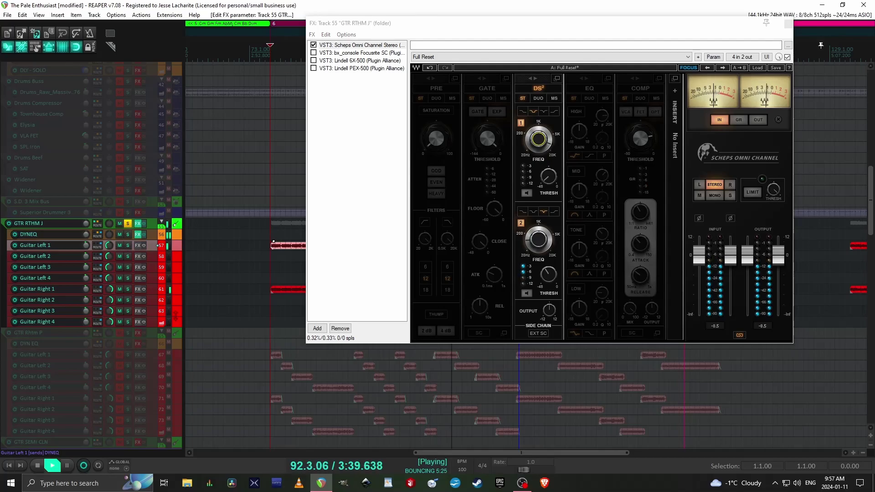
{"action": "left_click", "coordinate": [36, 311], "text": "shift"}
{"action": "left_click", "coordinate": [36, 322], "text": "shift"}
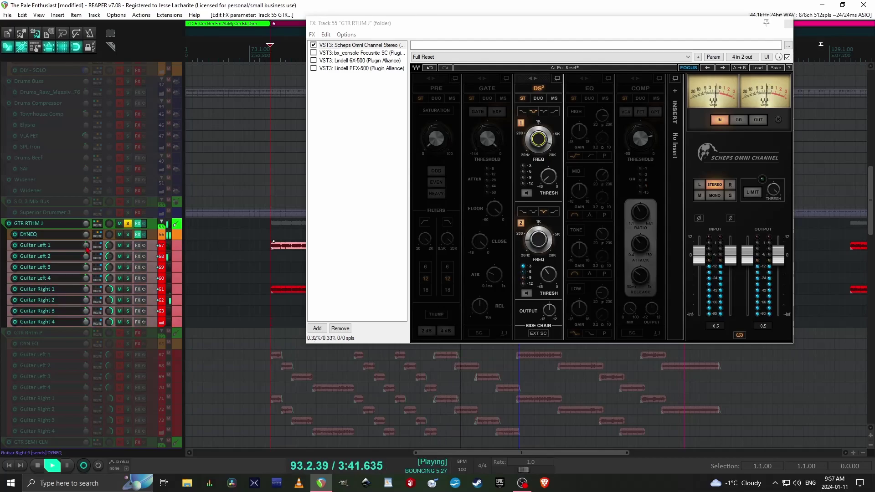
{"action": "left_click", "coordinate": [97, 246]}
{"action": "type", "text": "-7"}
{"action": "key", "text": "Return"}
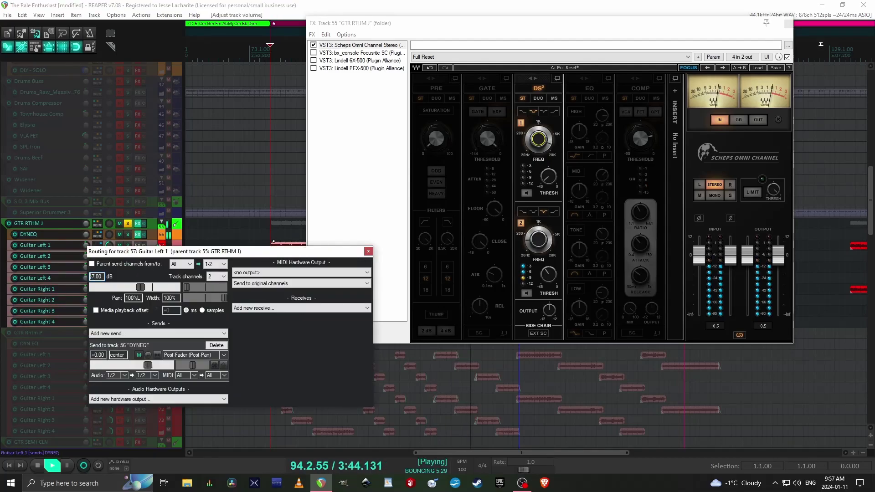
{"action": "left_click", "coordinate": [369, 251]}
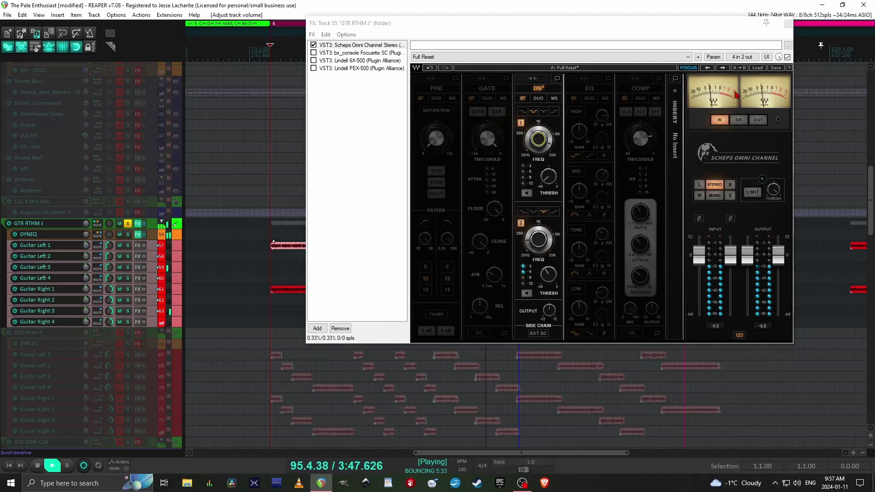
- Display bx_console Focusrite SC in the GTR RTHM J chain, enable the plugin and switch its compressor in
{"action": "left_click", "coordinate": [356, 45]}
{"action": "left_click", "coordinate": [346, 53]}
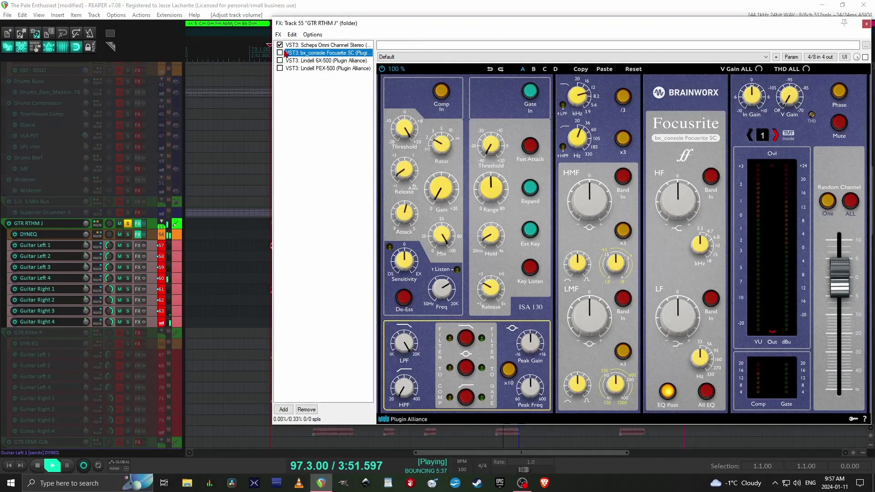
{"action": "left_click", "coordinate": [279, 53]}
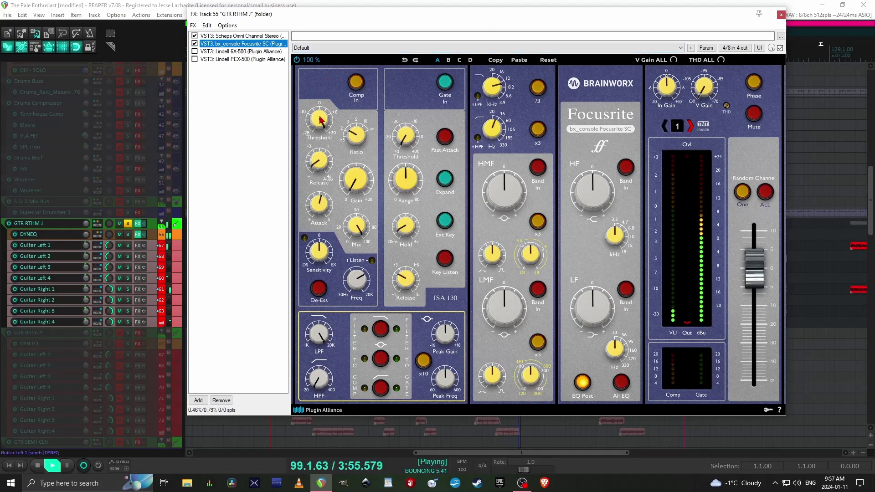
{"action": "left_click", "coordinate": [356, 84]}
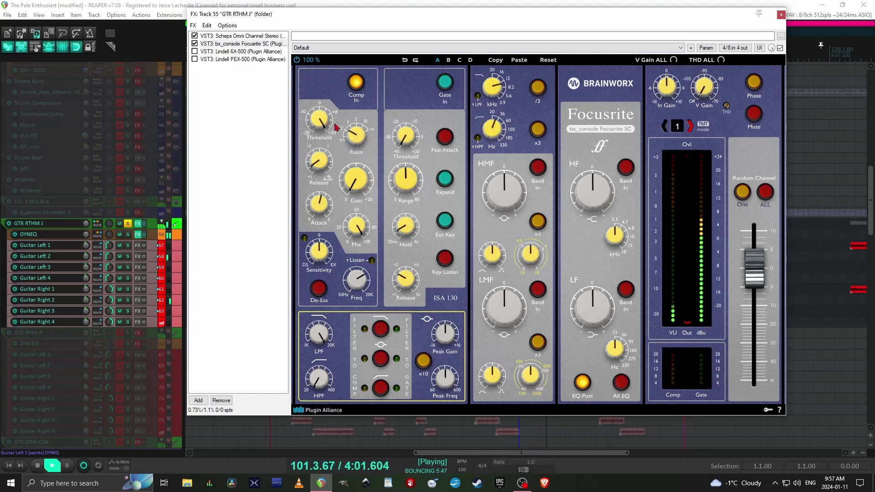
- Lower the Focusrite SC compressor's threshold to about +2.1 dB
{"action": "mouse_move", "coordinate": [321, 120]}
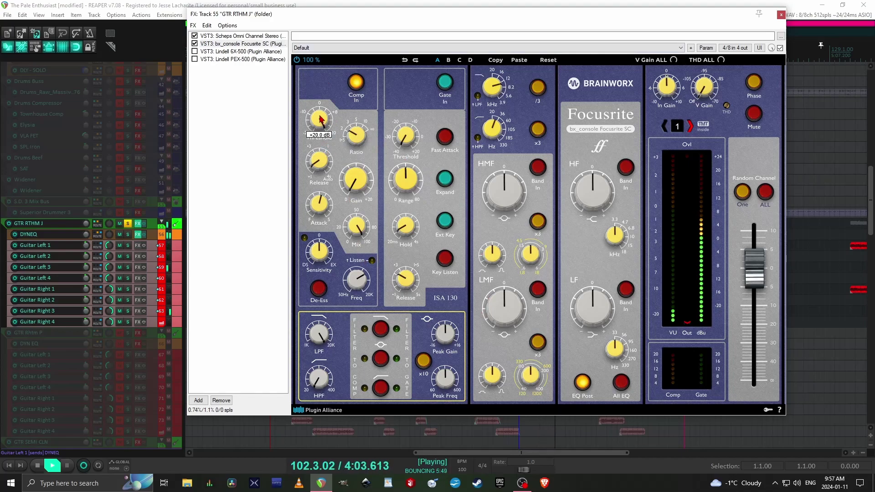
{"action": "mouse_move", "coordinate": [321, 119]}
{"action": "left_mouse_down"}
{"action": "mouse_move", "coordinate": [314, 151]}
{"action": "mouse_move", "coordinate": [318, 133]}
{"action": "left_mouse_up"}
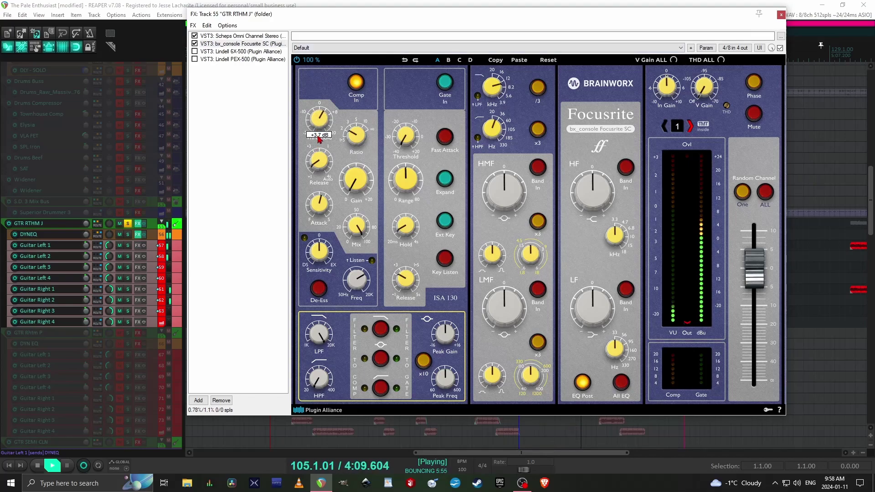
{"action": "left_click_drag", "start_coordinate": [320, 140], "coordinate": [320, 141]}
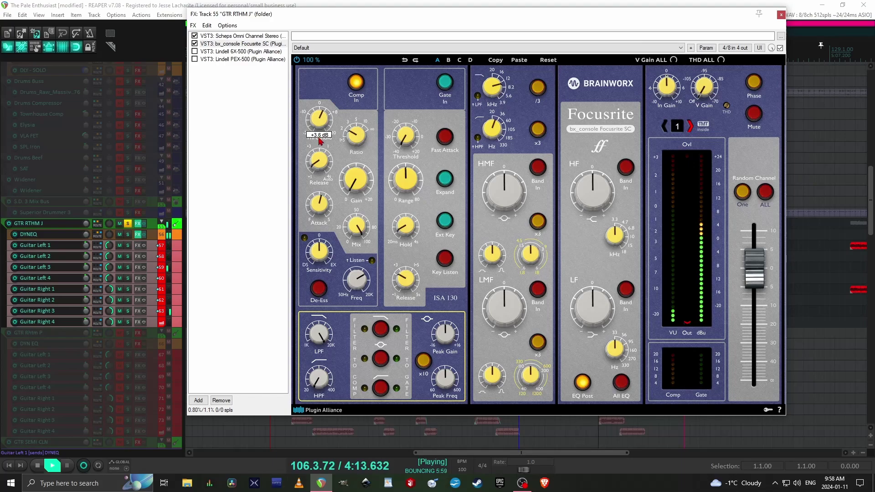
{"action": "left_click_drag", "start_coordinate": [320, 142], "coordinate": [320, 138]}
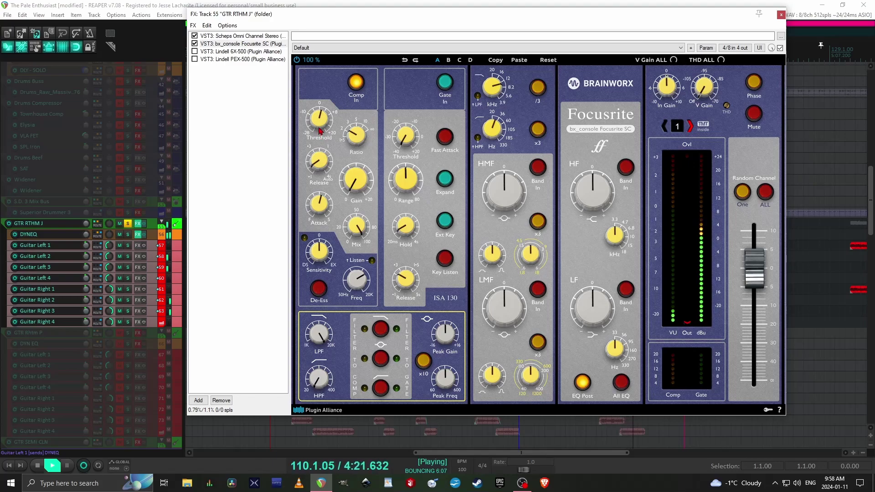
{"action": "mouse_move", "coordinate": [317, 117]}
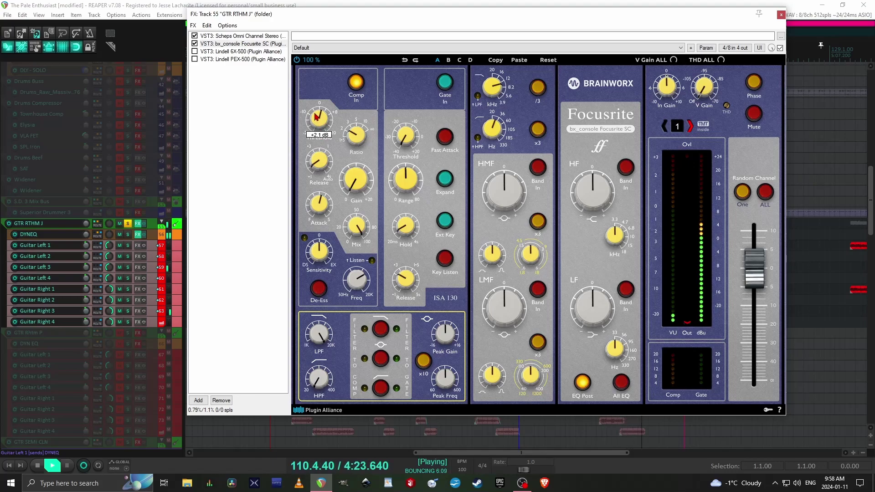
{"action": "left_click_drag", "start_coordinate": [316, 117], "coordinate": [317, 117]}
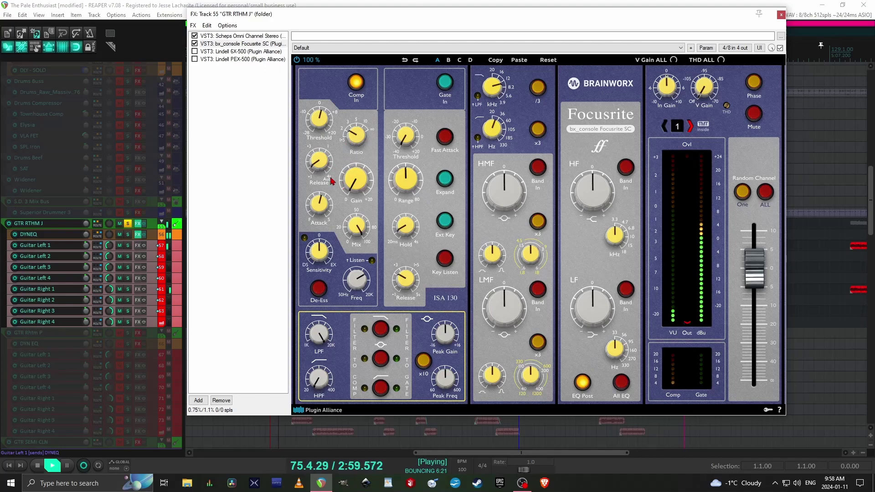
- Adjust the compressor's release, set its attack to about 52 ms, and raise its makeup gain slightly
{"action": "left_click_drag", "start_coordinate": [323, 170], "coordinate": [321, 116]}
{"action": "left_click_drag", "start_coordinate": [319, 204], "coordinate": [336, 132]}
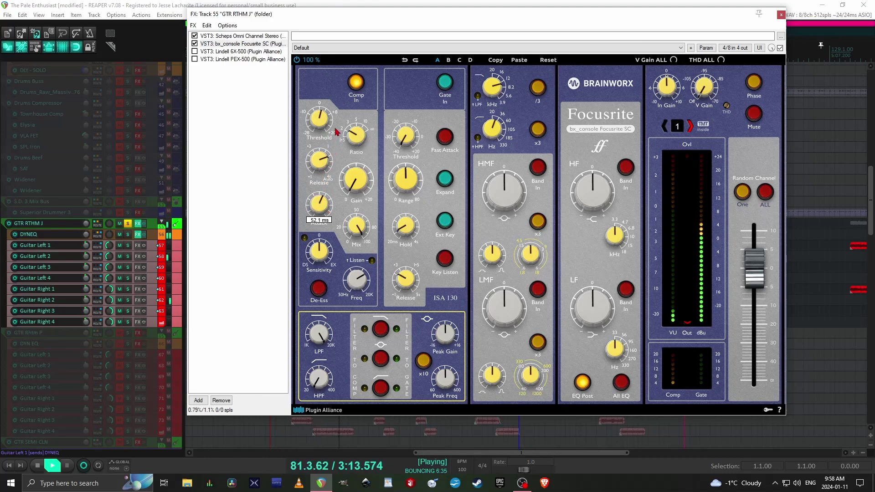
{"action": "mouse_move", "coordinate": [337, 132]}
{"action": "left_mouse_down"}
{"action": "mouse_move", "coordinate": [339, 142]}
{"action": "mouse_move", "coordinate": [343, 132]}
{"action": "left_mouse_up"}
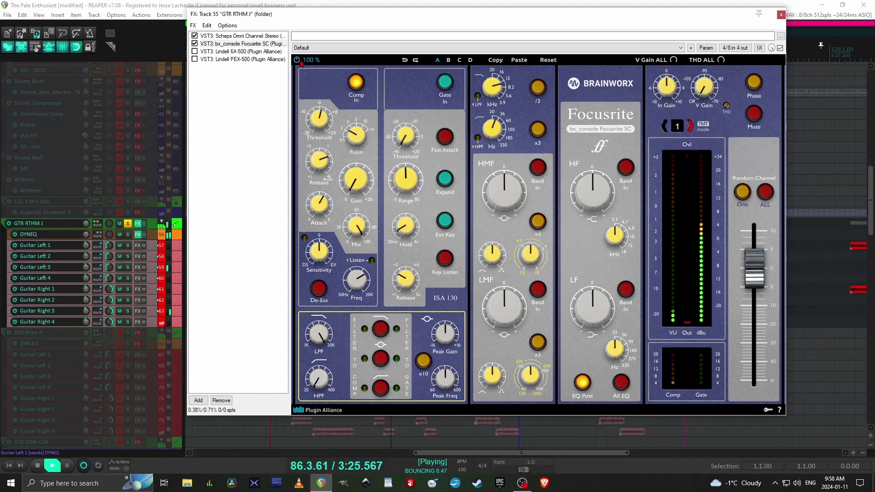
{"action": "left_click_drag", "start_coordinate": [359, 186], "coordinate": [349, 146]}
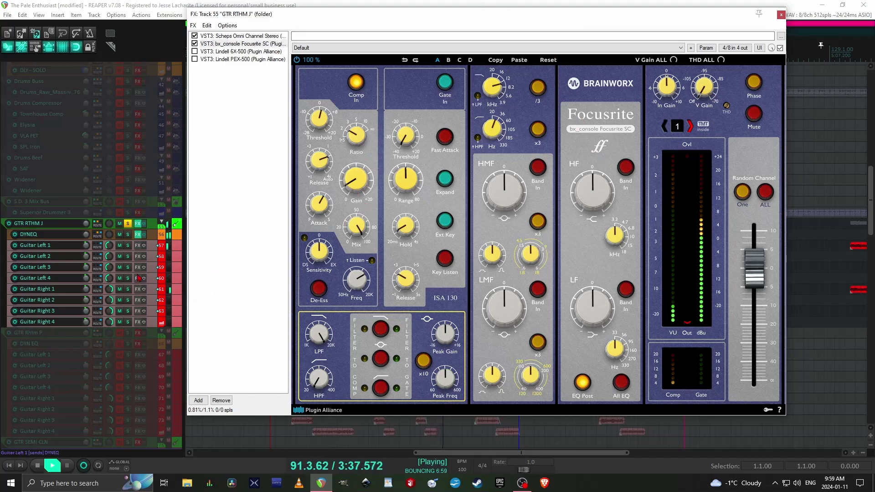
- Raise the Focusrite SC's input gain to +3.0 dB and check the GTR RTHM J folder in and out of solo, leaving it soloed
{"action": "left_click", "coordinate": [129, 224]}
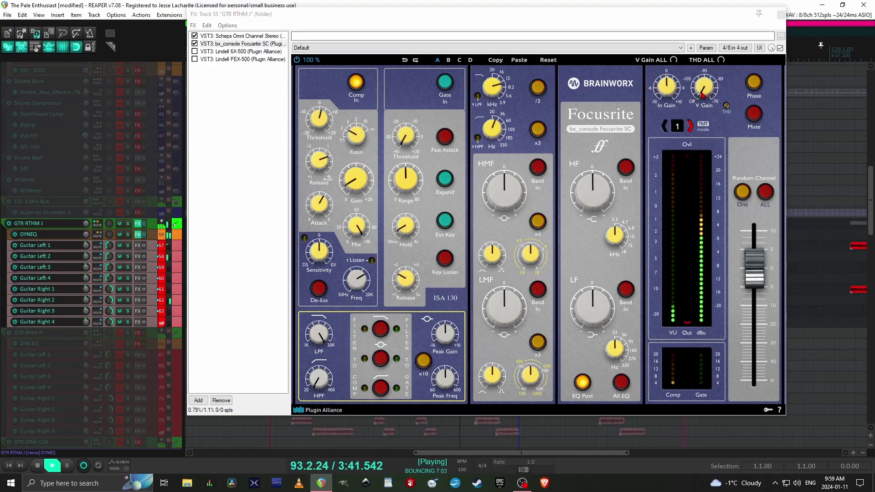
{"action": "left_click_drag", "start_coordinate": [665, 91], "coordinate": [668, 48]}
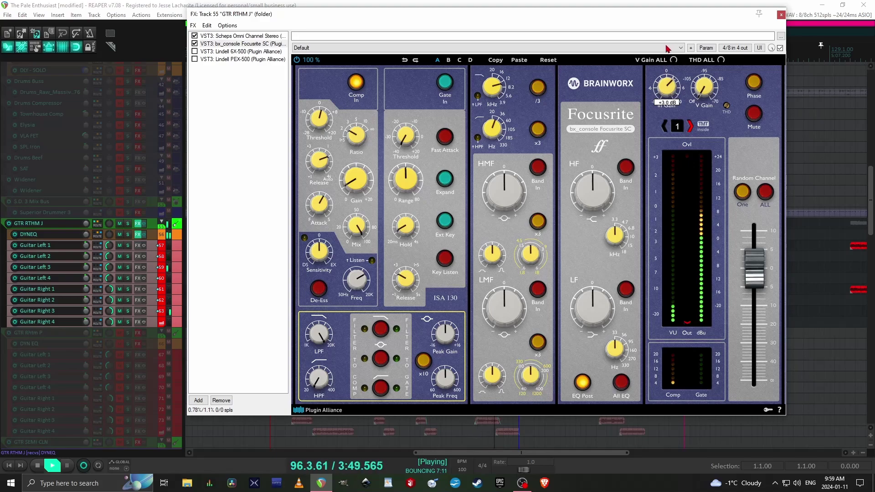
{"action": "left_click_drag", "start_coordinate": [666, 49], "coordinate": [666, 48]}
{"action": "left_click", "coordinate": [128, 224]}
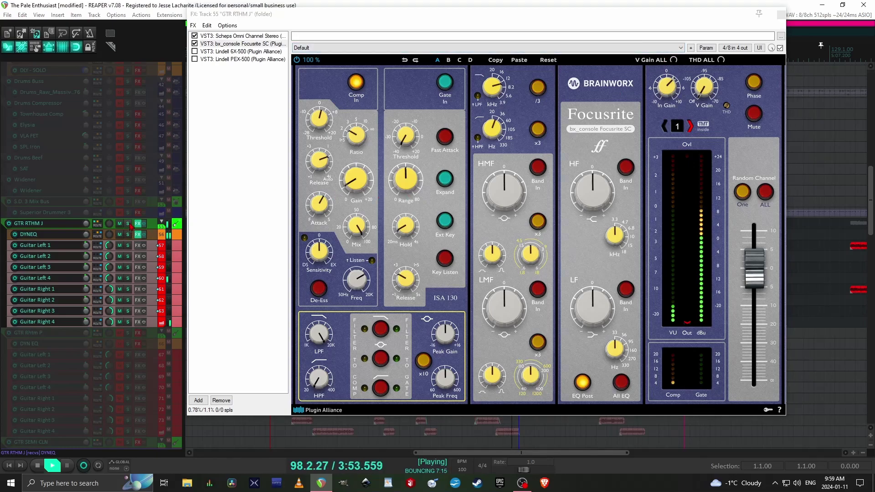
{"action": "left_click", "coordinate": [178, 228]}
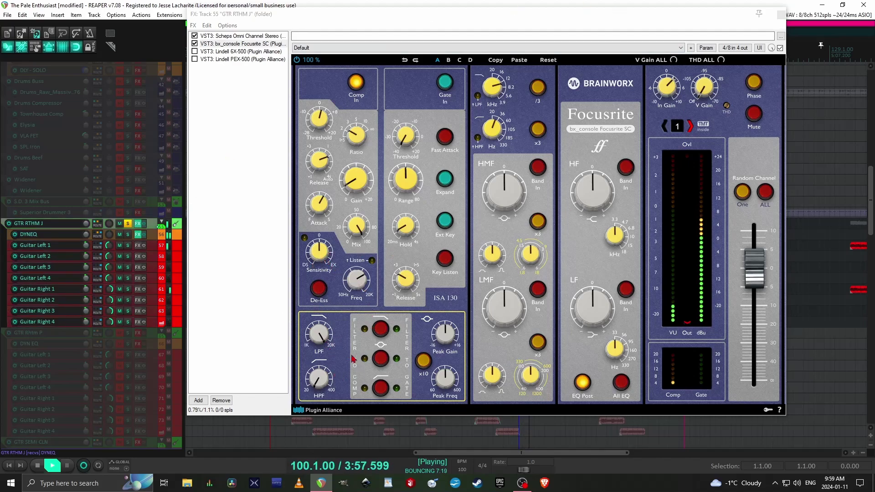
- Route the low-pass, peak and high-pass filters to the compressor and tune them, cutting the peak filter at about 313 Hz
{"action": "left_click", "coordinate": [378, 359]}
{"action": "left_click_drag", "start_coordinate": [319, 338], "coordinate": [328, 321]}
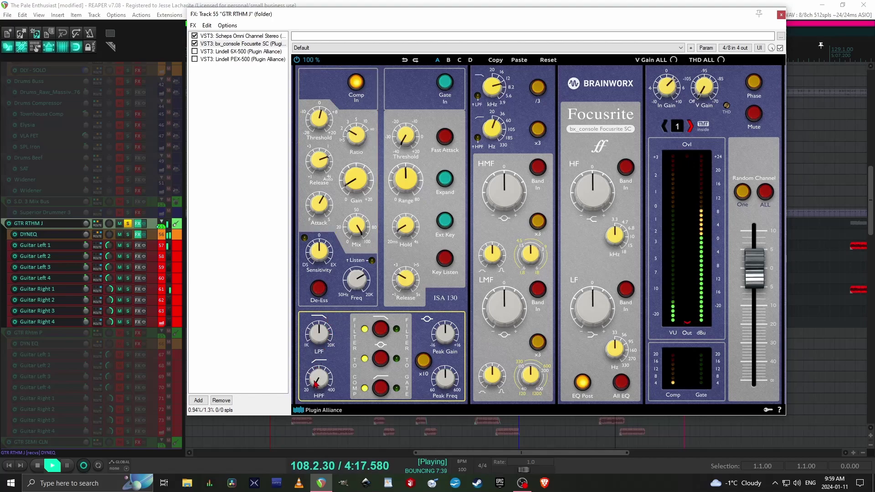
{"action": "left_click_drag", "start_coordinate": [321, 368], "coordinate": [428, 393]}
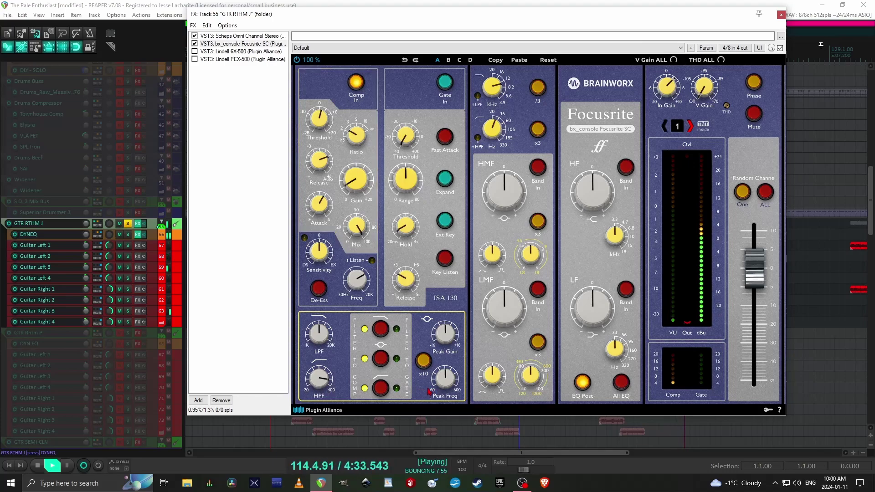
{"action": "left_click_drag", "start_coordinate": [322, 381], "coordinate": [320, 382]}
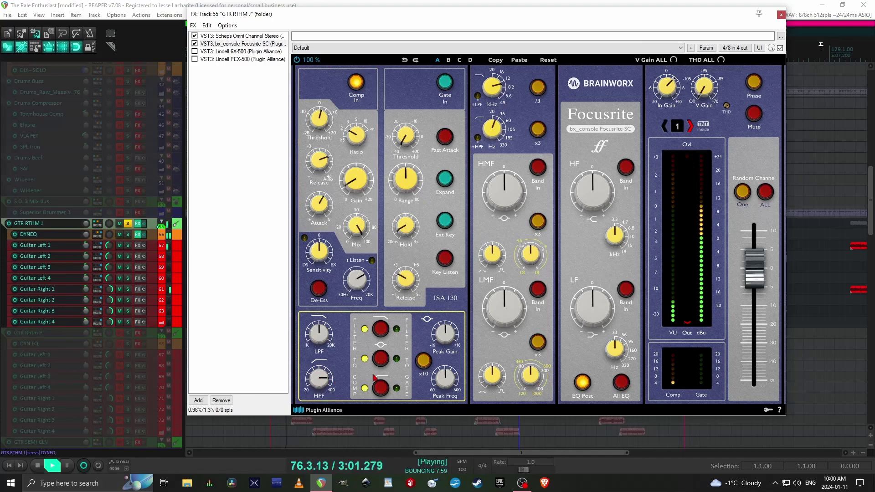
{"action": "left_click_drag", "start_coordinate": [443, 332], "coordinate": [461, 291]}
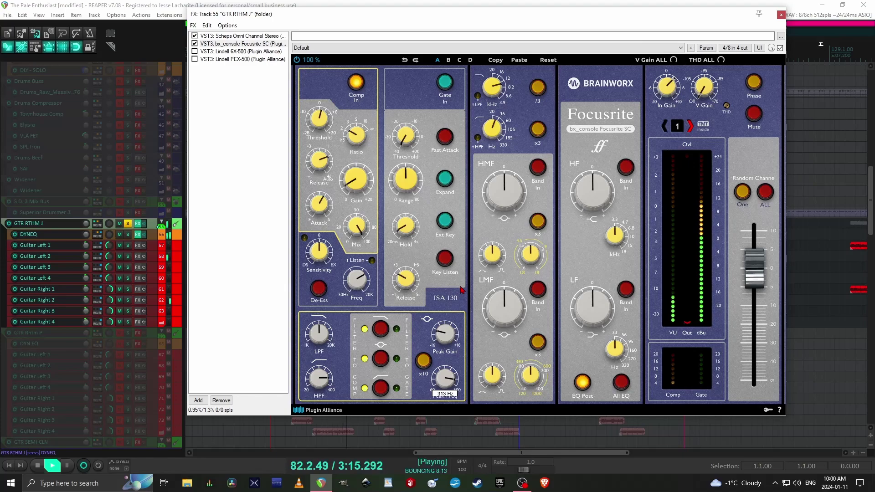
{"action": "left_click_drag", "start_coordinate": [462, 290], "coordinate": [461, 290]}
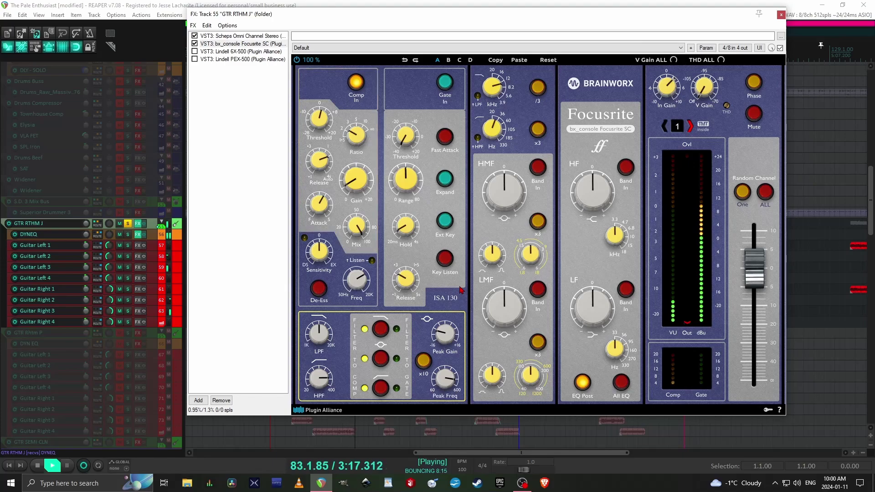
- Enable the Focusrite SC's de-esser and set its sensitivity to about 49% DS
{"action": "left_click", "coordinate": [319, 288]}
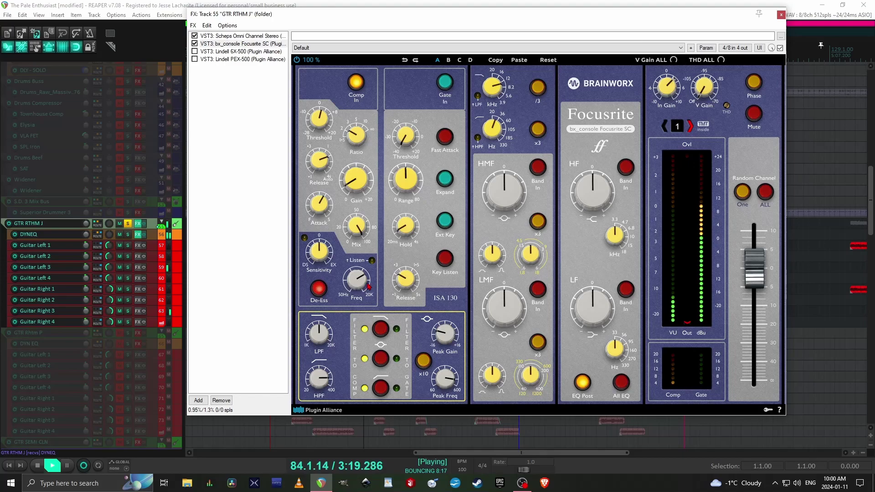
{"action": "left_click_drag", "start_coordinate": [316, 250], "coordinate": [317, 254]}
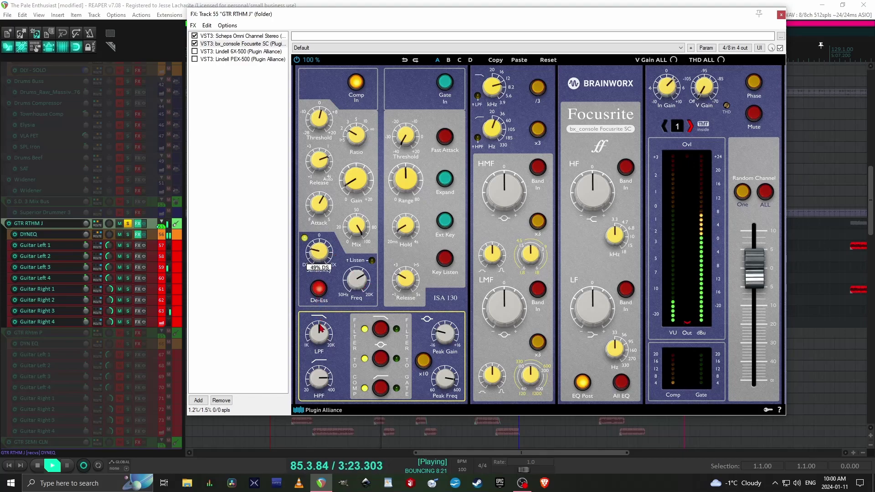
- Tune the Focusrite SC de-esser's frequency down to about 4.2 kHz, briefly auditioning its Listen mode
{"action": "mouse_move", "coordinate": [357, 282]}
{"action": "left_mouse_down"}
{"action": "mouse_move", "coordinate": [357, 297]}
{"action": "mouse_move", "coordinate": [360, 270]}
{"action": "left_mouse_up"}
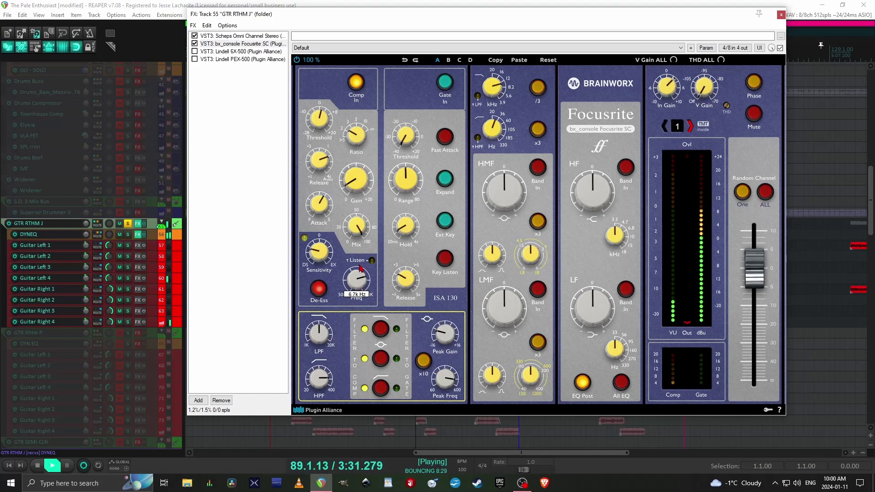
{"action": "left_click_drag", "start_coordinate": [362, 267], "coordinate": [363, 273]}
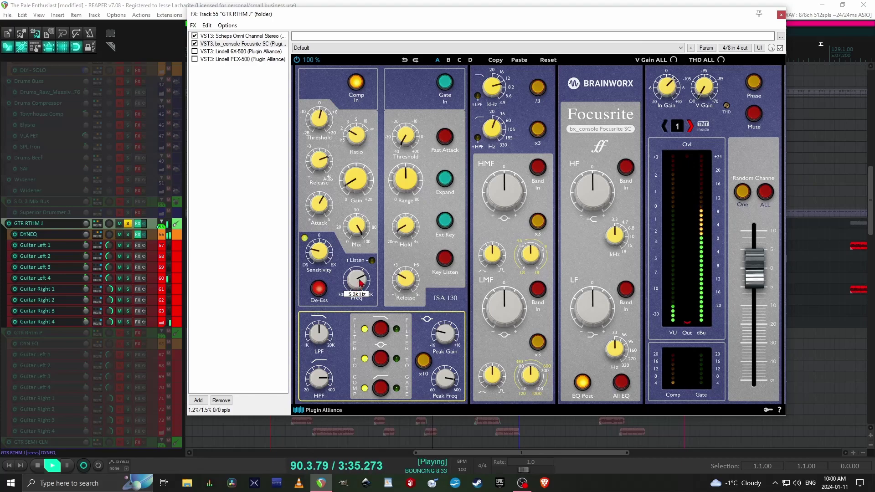
{"action": "left_click_drag", "start_coordinate": [363, 276], "coordinate": [364, 295]}
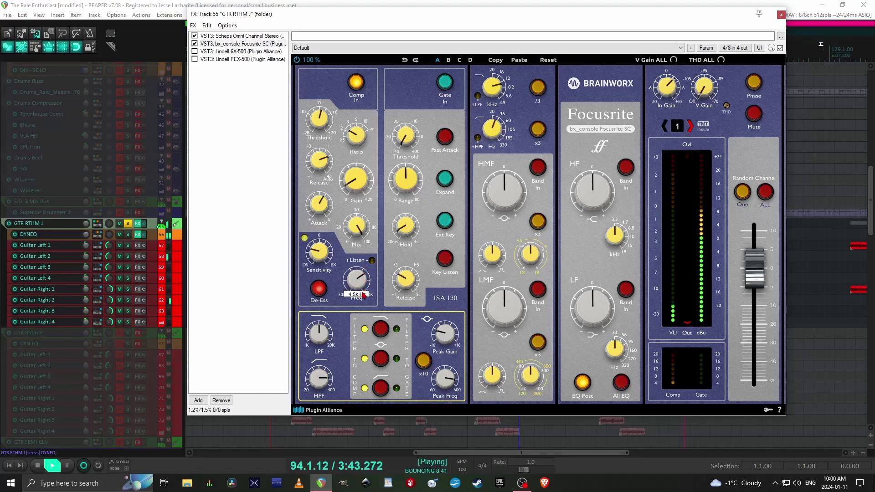
{"action": "left_click", "coordinate": [372, 260]}
{"action": "left_click_drag", "start_coordinate": [357, 283], "coordinate": [361, 286]}
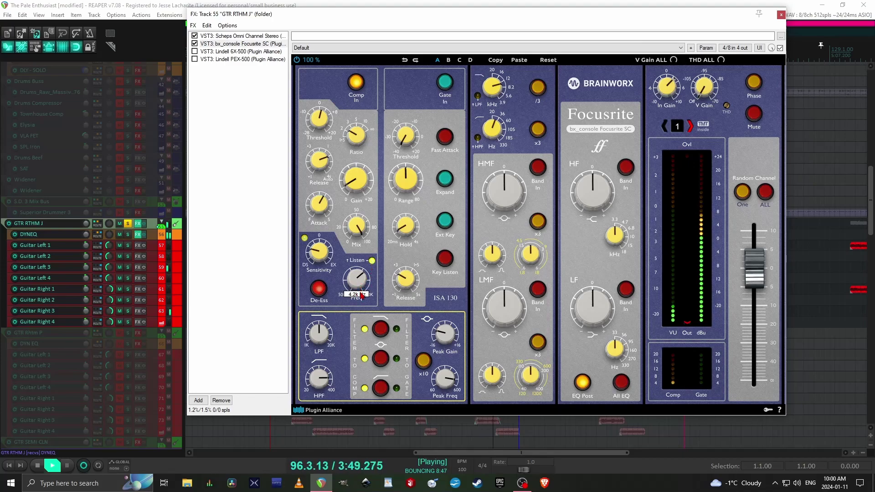
{"action": "left_click", "coordinate": [372, 261]}
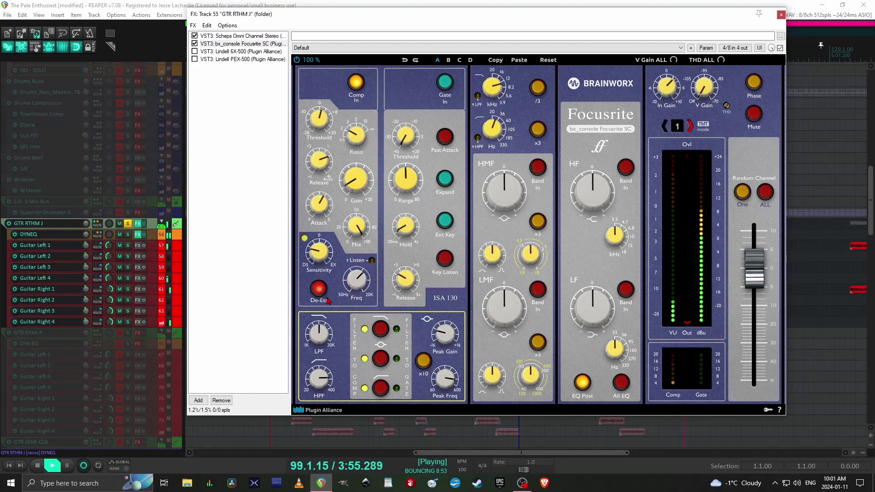
- Compare the Focusrite SC bypassed and active, and lower its output fader slightly
{"action": "left_click", "coordinate": [305, 61]}
{"action": "left_click", "coordinate": [301, 61]}
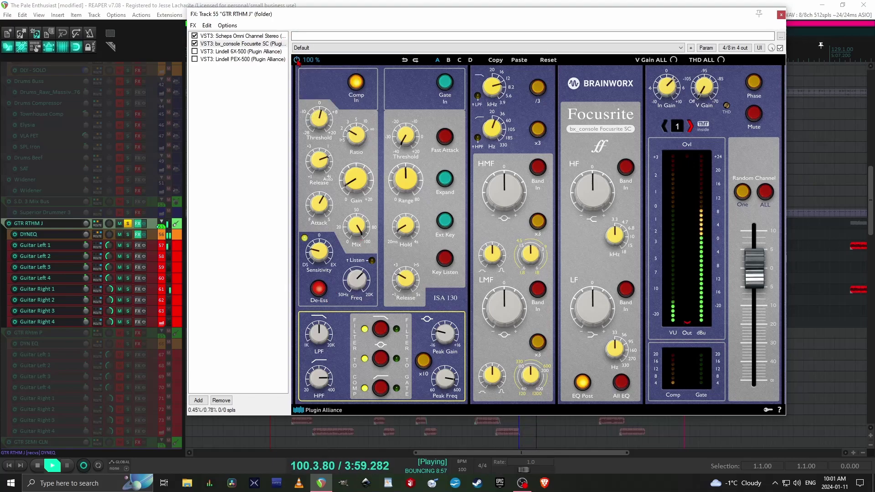
{"action": "left_click_drag", "start_coordinate": [759, 273], "coordinate": [759, 279]}
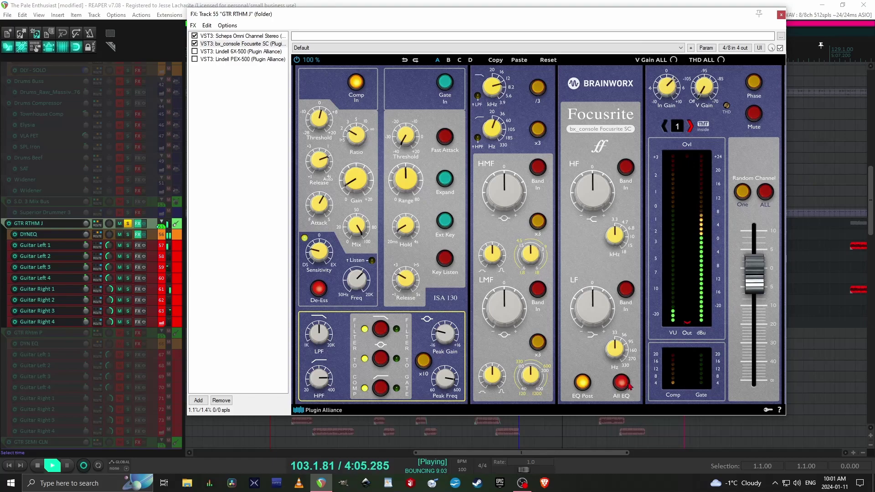
- Enable the Focusrite SC's EQ and LF band, boost it about 1.5 dB, and set its frequency to 160 Hz
{"action": "left_click", "coordinate": [628, 287]}
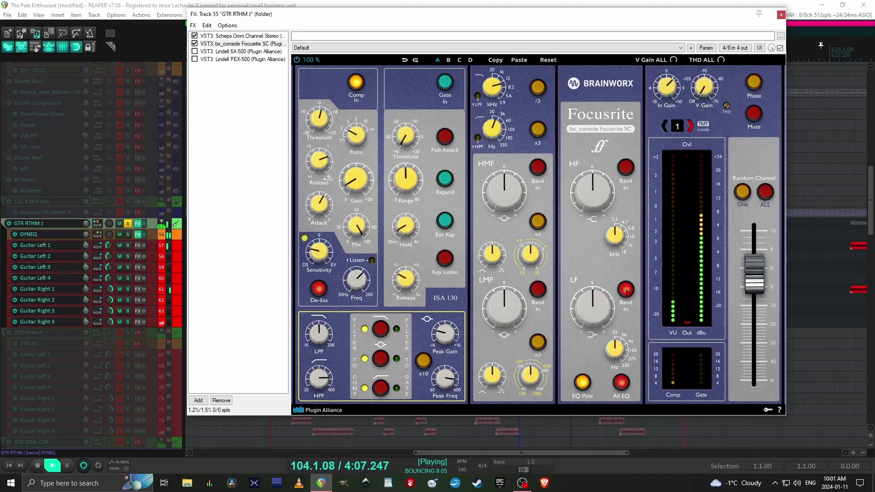
{"action": "left_click_drag", "start_coordinate": [589, 312], "coordinate": [588, 298]}
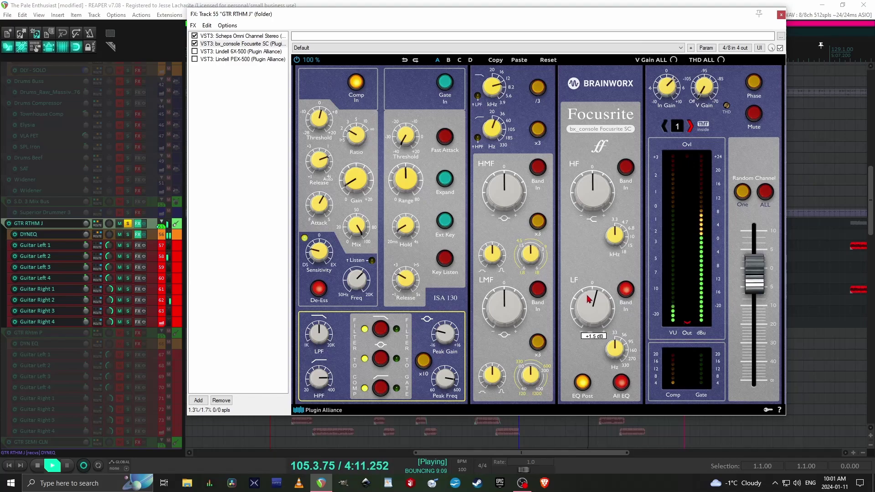
{"action": "mouse_move", "coordinate": [615, 345]}
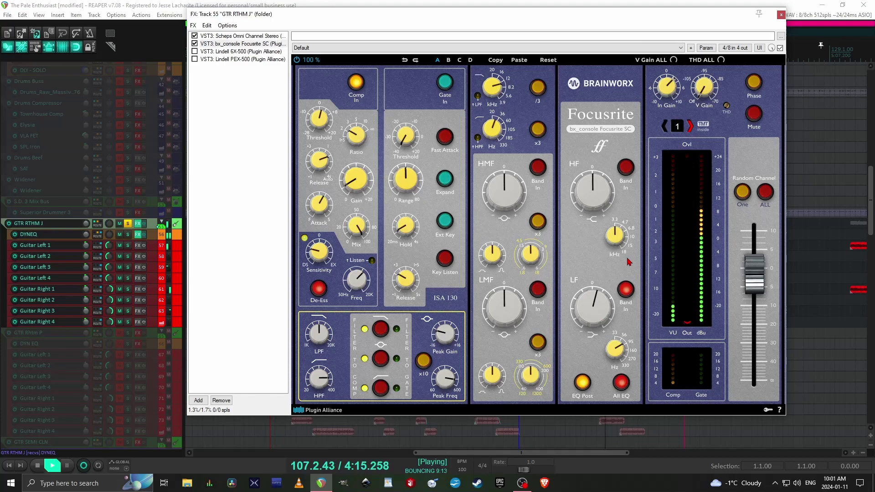
{"action": "left_click", "coordinate": [627, 294]}
{"action": "left_click", "coordinate": [627, 296]}
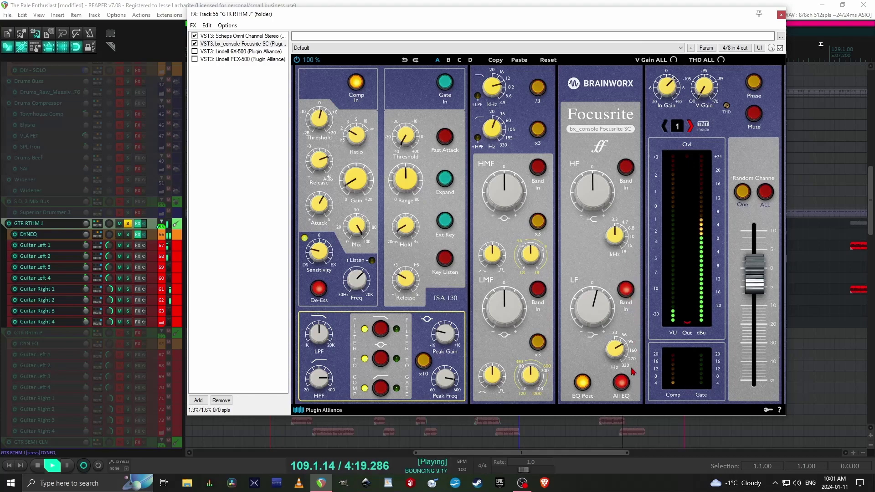
{"action": "scroll", "coordinate": [628, 349], "scroll_direction": "up", "scroll_amount": 2}
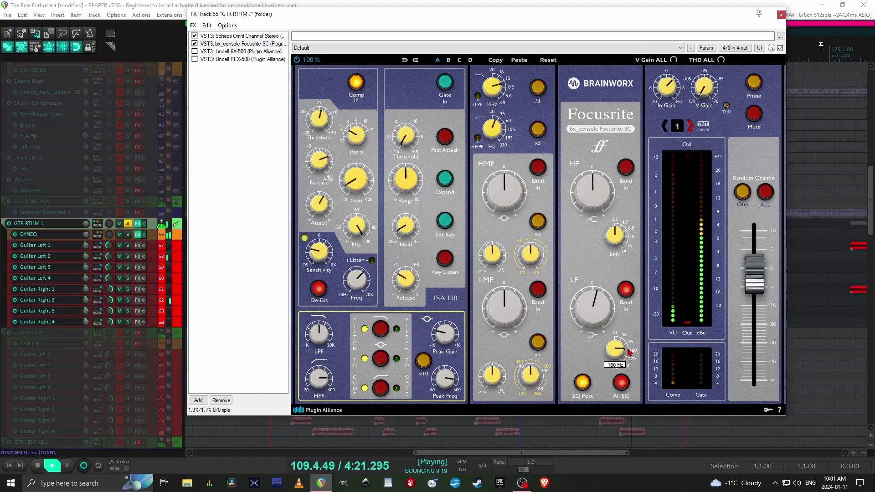
- Compare the LF band in and out, raise its boost to about +2.0 dB, and try 95 Hz before settling on 160 Hz
{"action": "left_click", "coordinate": [632, 290]}
{"action": "left_click", "coordinate": [633, 290]}
{"action": "scroll", "coordinate": [593, 306], "scroll_direction": "down", "scroll_amount": 1}
{"action": "left_click_drag", "start_coordinate": [602, 314], "coordinate": [600, 283]}
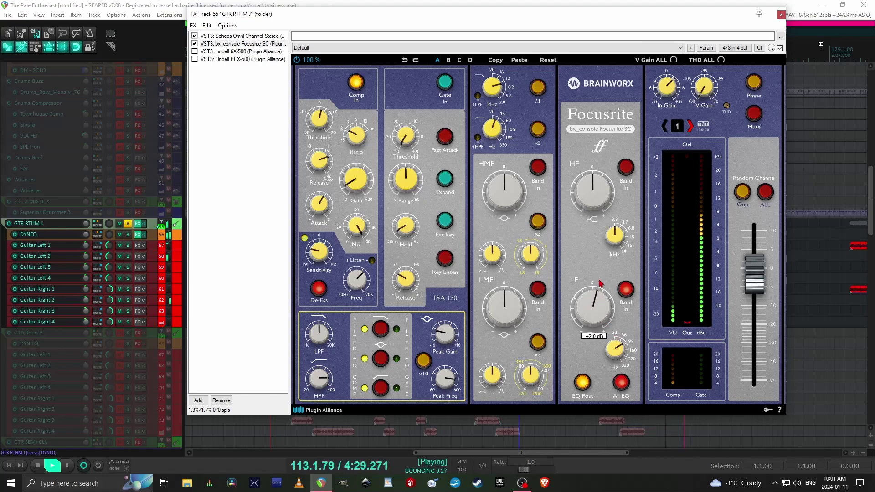
{"action": "mouse_move", "coordinate": [618, 349]}
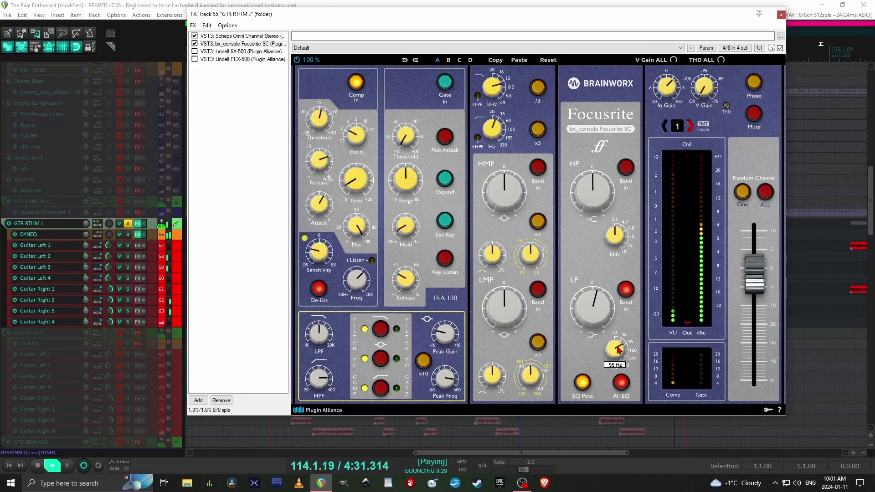
{"action": "mouse_move", "coordinate": [594, 303]}
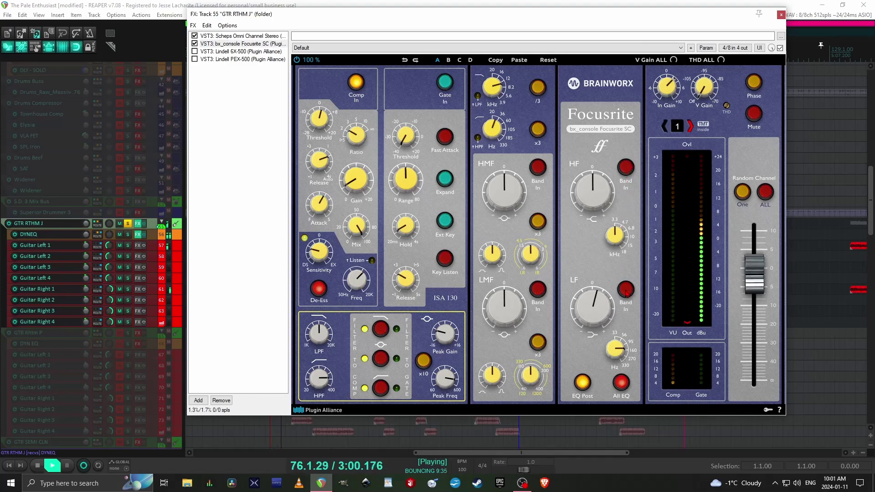
- Enable the HF band, boost it slightly, and raise its shelf frequency
{"action": "left_click", "coordinate": [627, 178]}
{"action": "left_click_drag", "start_coordinate": [597, 194], "coordinate": [591, 184]}
{"action": "mouse_move", "coordinate": [615, 234]}
{"action": "left_mouse_down"}
{"action": "mouse_move", "coordinate": [616, 218]}
{"action": "mouse_move", "coordinate": [623, 224]}
{"action": "left_mouse_up"}
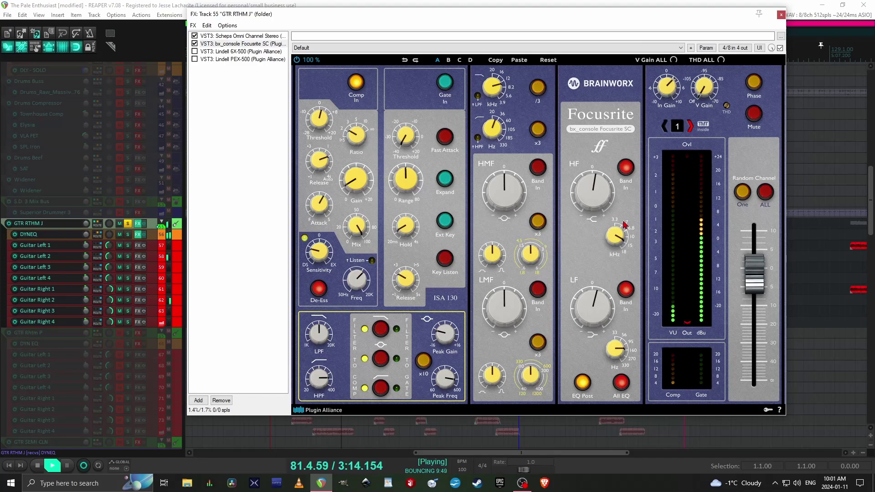
- Enable the LMF band in its x3 range and shape a small boost by adjusting its gain, Q and frequency
{"action": "left_click", "coordinate": [538, 289]}
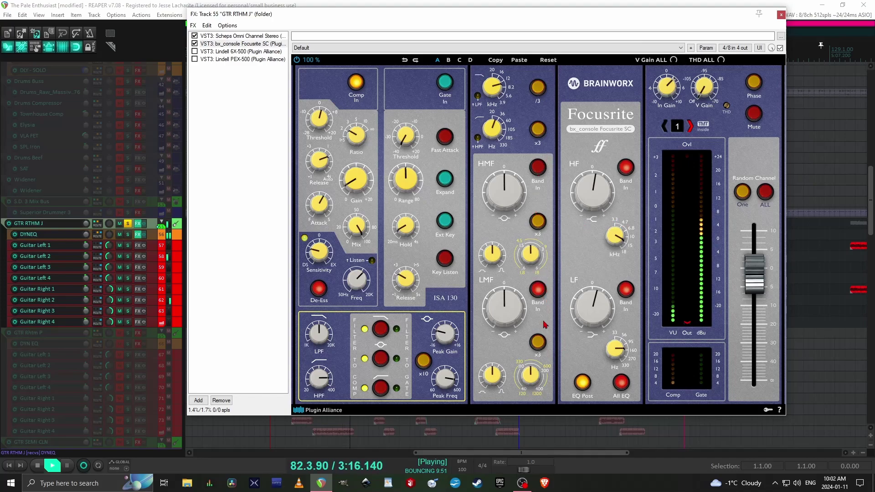
{"action": "left_click", "coordinate": [538, 343]}
{"action": "left_click_drag", "start_coordinate": [528, 377], "coordinate": [553, 295]}
{"action": "left_click_drag", "start_coordinate": [495, 312], "coordinate": [503, 302]}
{"action": "left_click_drag", "start_coordinate": [496, 374], "coordinate": [479, 463]}
{"action": "left_click_drag", "start_coordinate": [482, 380], "coordinate": [509, 342]}
{"action": "left_click_drag", "start_coordinate": [530, 375], "coordinate": [549, 393]}
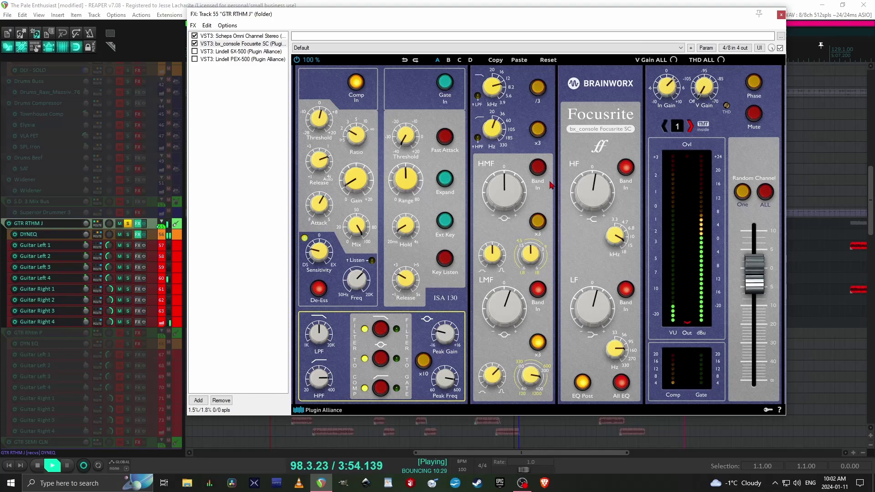
- Switch the HMF band to its x3 range, adjust its frequency, and engage the EQ's low-pass and high-pass filters
{"action": "left_click", "coordinate": [538, 221]}
{"action": "left_click_drag", "start_coordinate": [529, 265], "coordinate": [526, 230]}
{"action": "left_click", "coordinate": [478, 96]}
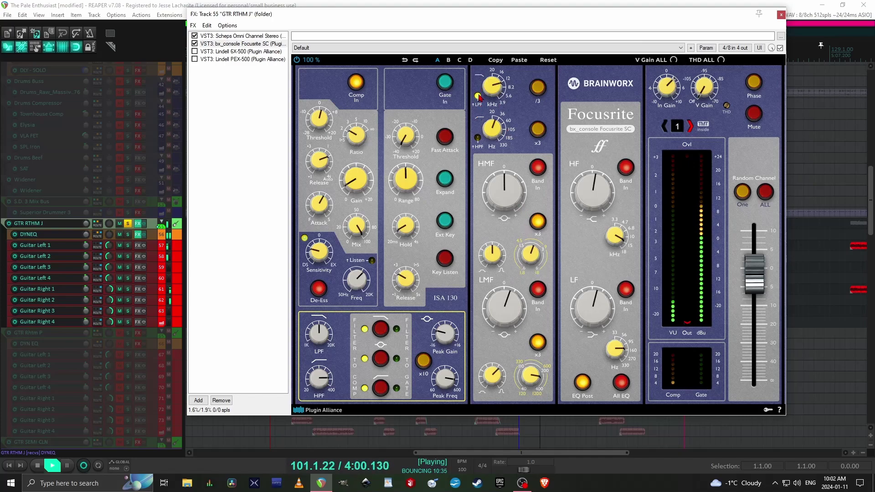
{"action": "left_click", "coordinate": [478, 138]}
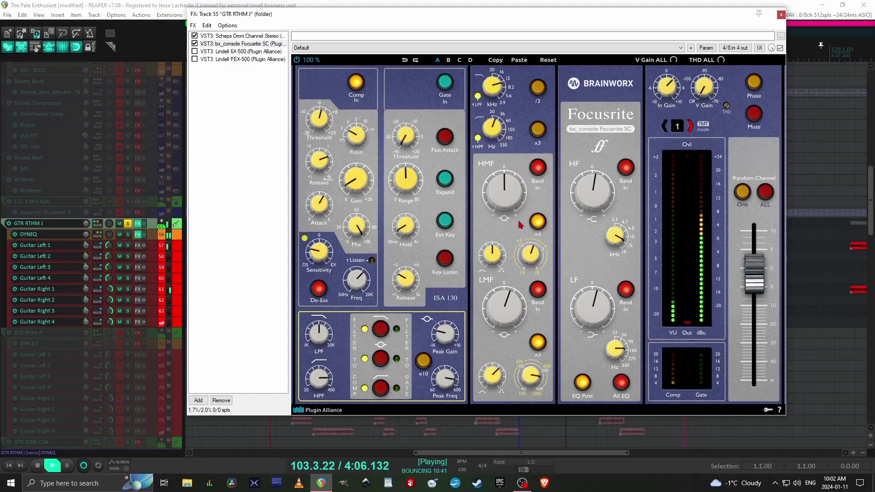
- Sweep the HMF frequency up to about 8.6 kHz and narrow the band's Q
{"action": "mouse_move", "coordinate": [528, 256]}
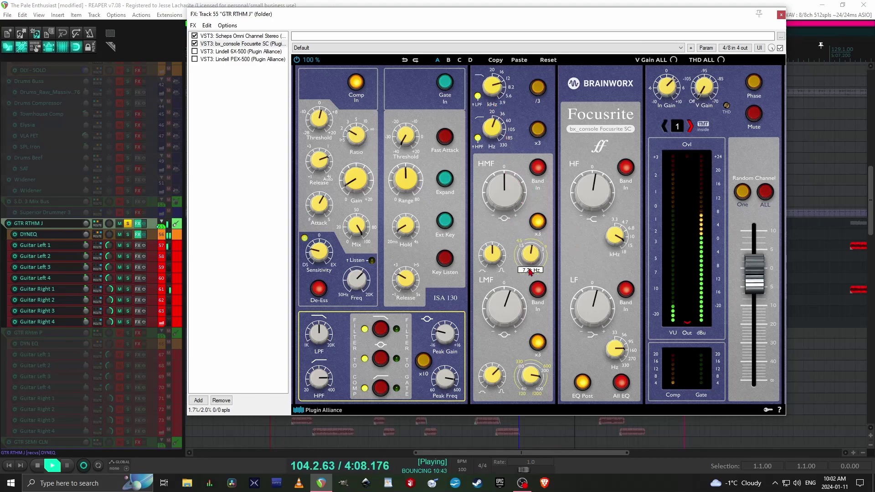
{"action": "mouse_move", "coordinate": [523, 247]}
{"action": "left_mouse_down"}
{"action": "mouse_move", "coordinate": [528, 209]}
{"action": "mouse_move", "coordinate": [533, 237]}
{"action": "left_mouse_up"}
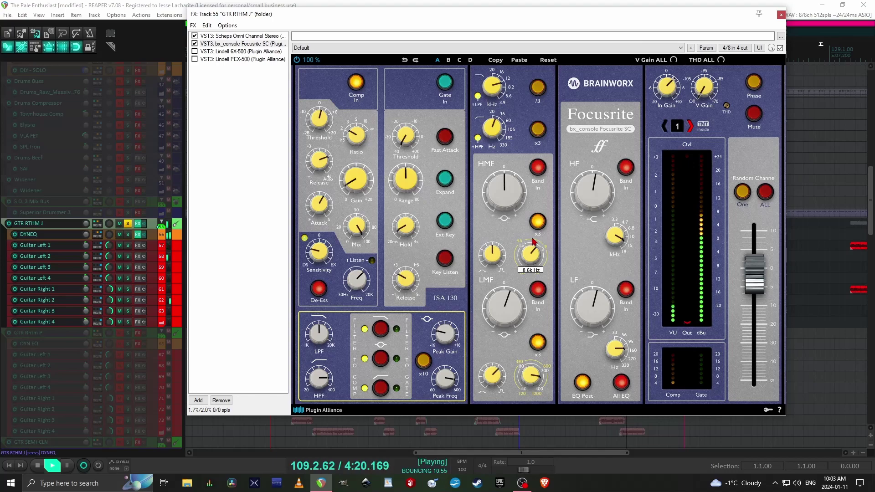
{"action": "left_click_drag", "start_coordinate": [534, 246], "coordinate": [502, 170]}
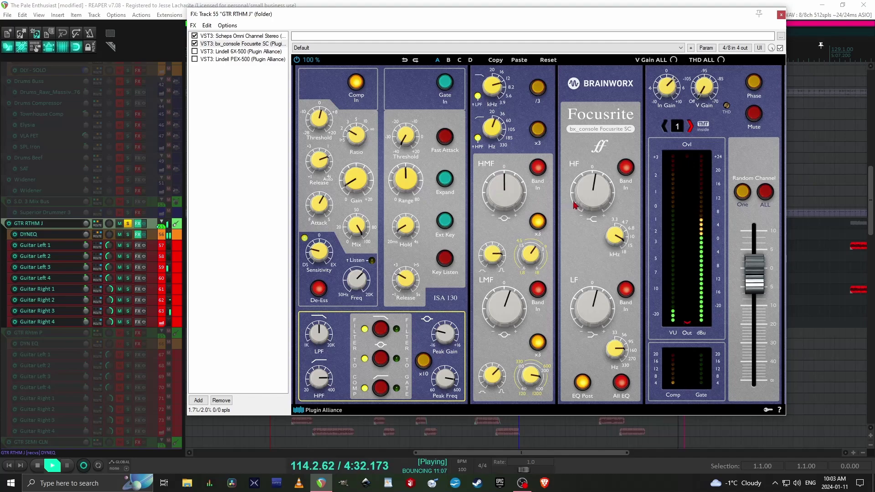
- Restart playback and trim the Focusrite SC's output fader down slightly to match levels
{"action": "key", "text": "space"}
{"action": "key", "text": "space"}
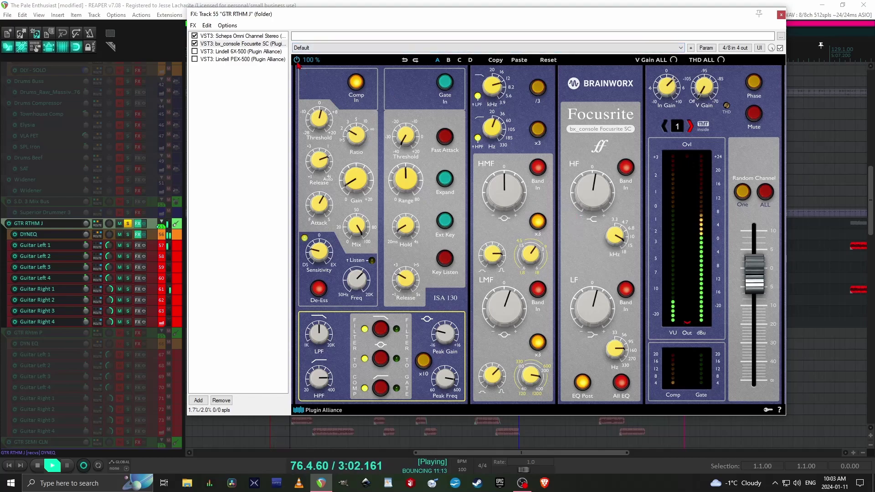
{"action": "left_click_drag", "start_coordinate": [756, 292], "coordinate": [756, 293]}
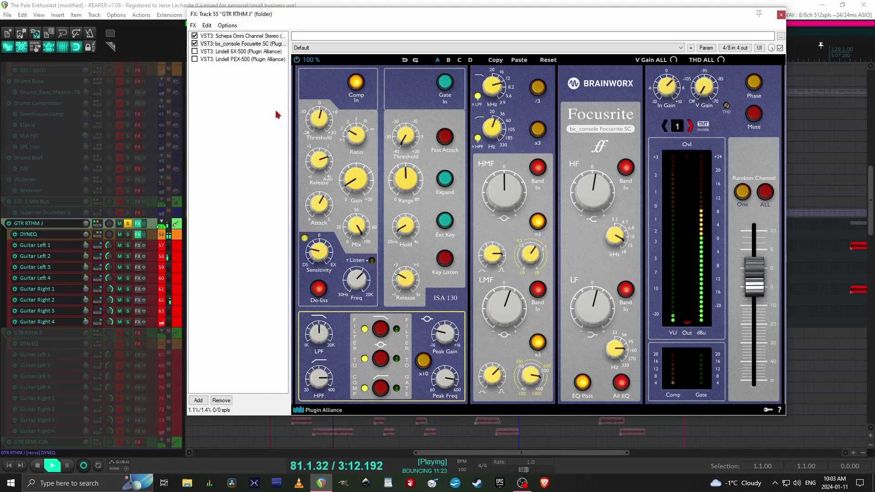
- Enable the Lindell 6X-500 on the GTR RTHM J folder and raise its gain while lowering its output
{"action": "left_click", "coordinate": [228, 51]}
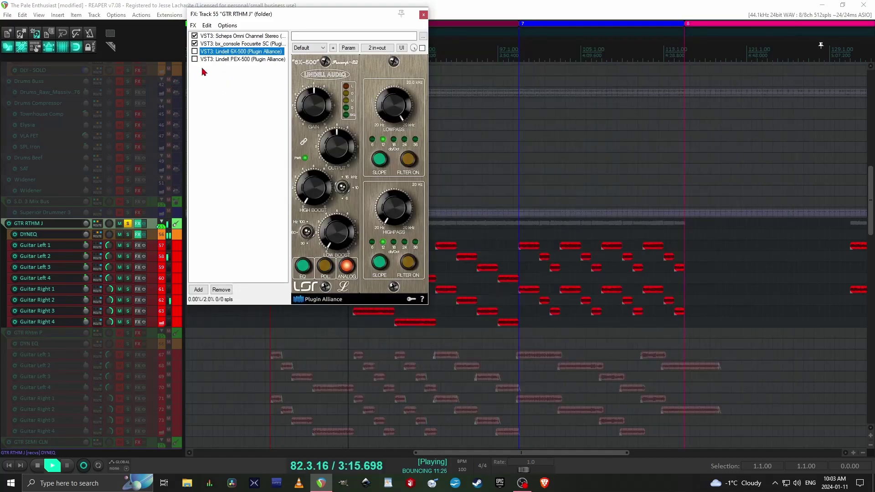
{"action": "left_click", "coordinate": [305, 163]}
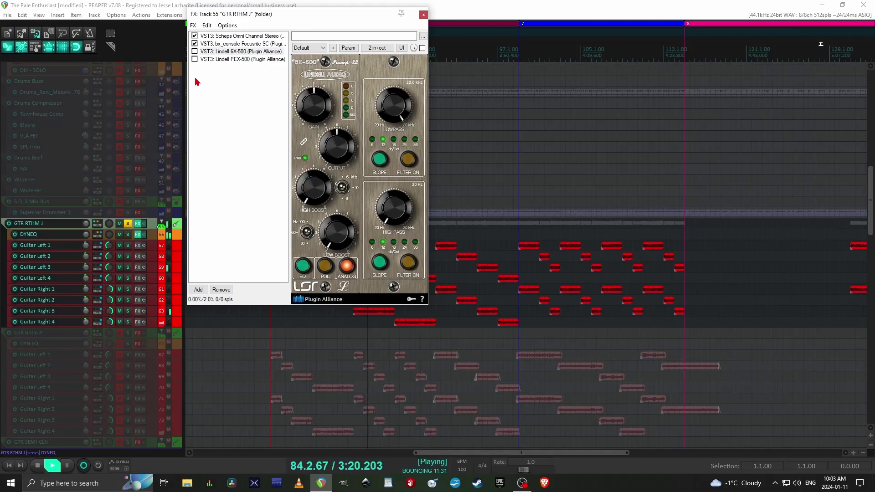
{"action": "left_click", "coordinate": [195, 51]}
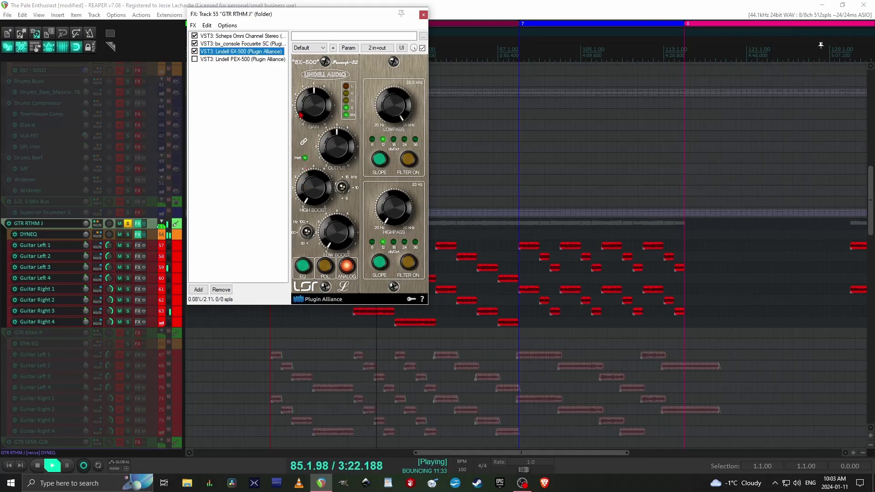
{"action": "left_click_drag", "start_coordinate": [301, 113], "coordinate": [307, 102]}
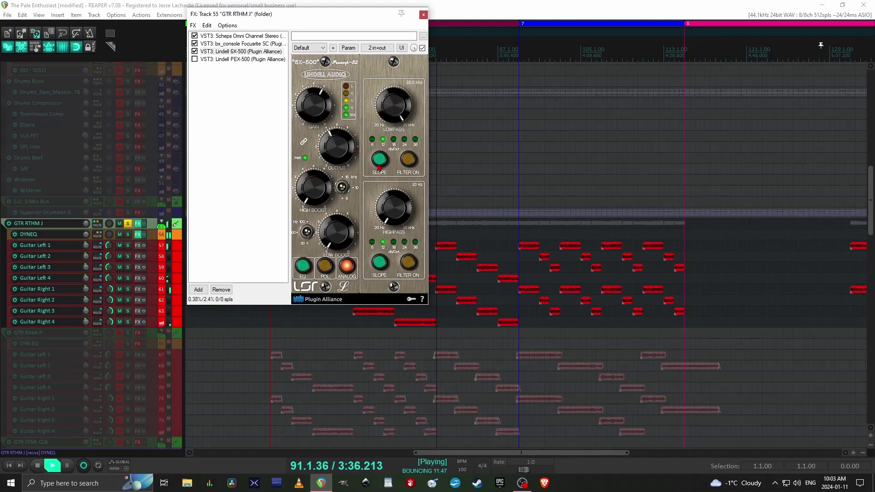
- Enable the 6X-500's lowpass and highpass filters at 6 dB/oct, lowering the lowpass cutoff and setting the highpass to 55 Hz
{"action": "left_click", "coordinate": [373, 140]}
{"action": "mouse_move", "coordinate": [393, 107]}
{"action": "left_mouse_down"}
{"action": "mouse_move", "coordinate": [392, 124]}
{"action": "mouse_move", "coordinate": [399, 115]}
{"action": "left_mouse_up"}
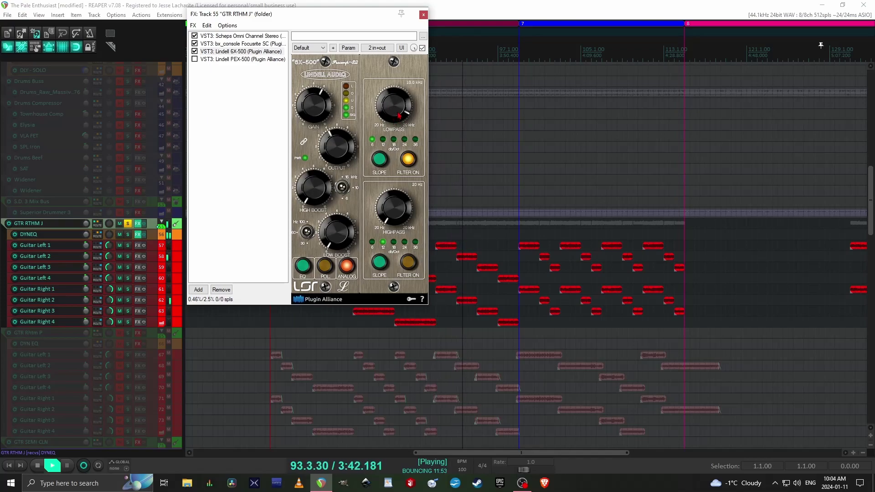
{"action": "left_click", "coordinate": [380, 262]}
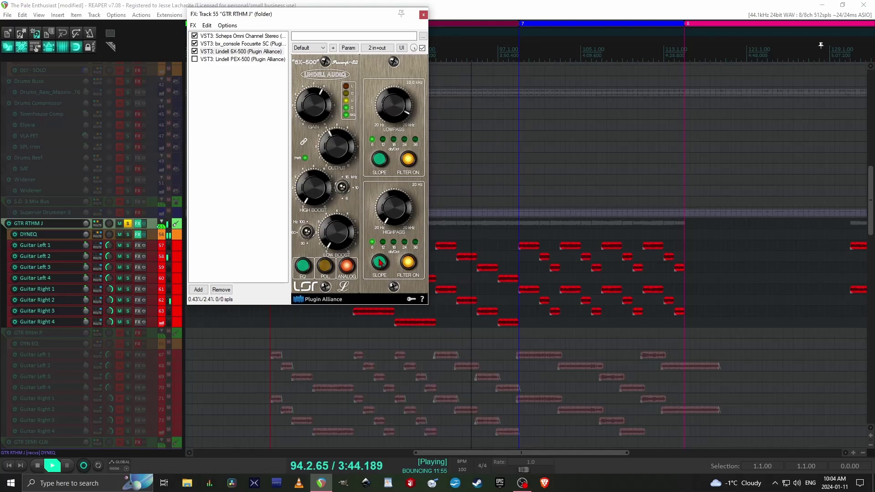
{"action": "left_click_drag", "start_coordinate": [395, 212], "coordinate": [390, 196]}
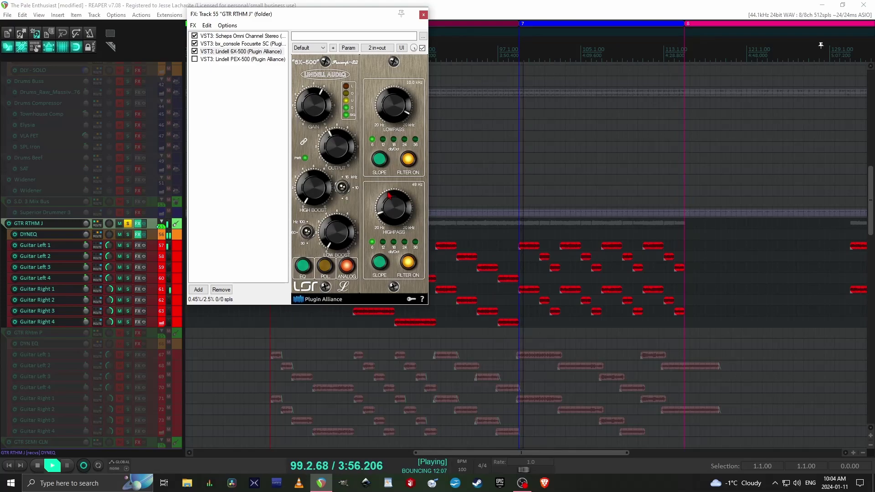
{"action": "scroll", "coordinate": [389, 195], "scroll_direction": "up", "scroll_amount": 3}
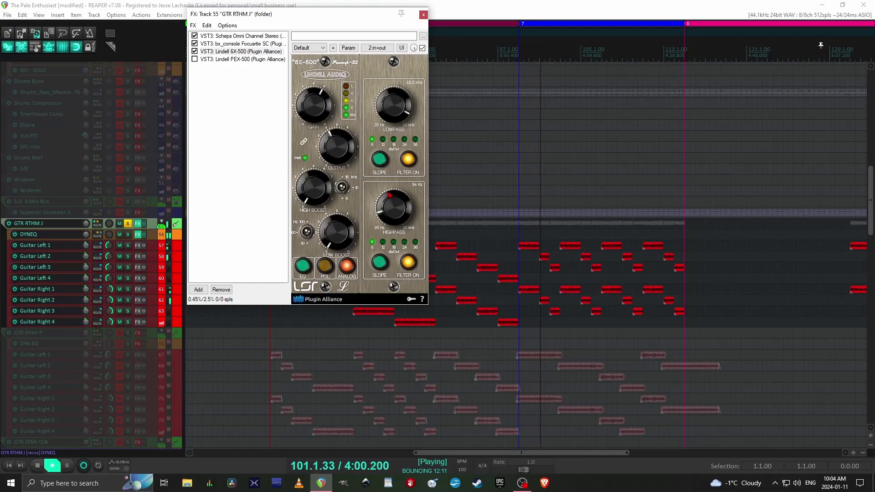
{"action": "scroll", "coordinate": [390, 195], "scroll_direction": "up", "scroll_amount": 1}
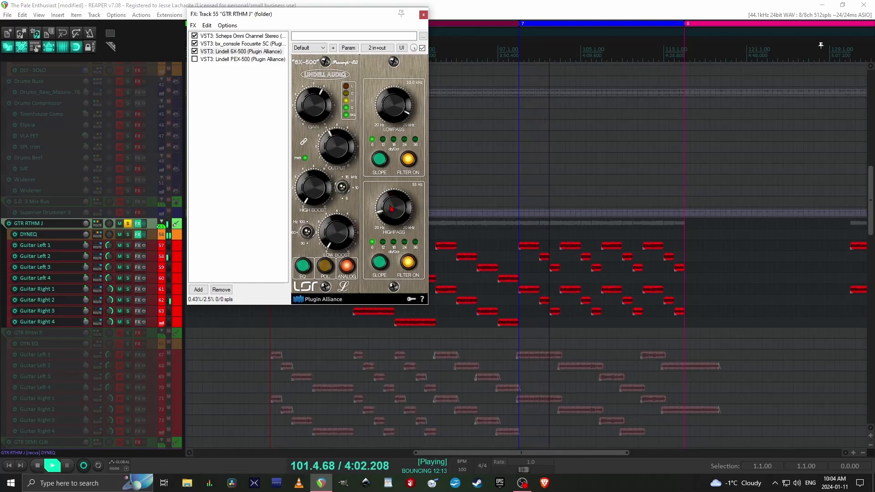
- Turn on the 6X-500's EQ and add a small high boost
{"action": "left_click", "coordinate": [302, 265]}
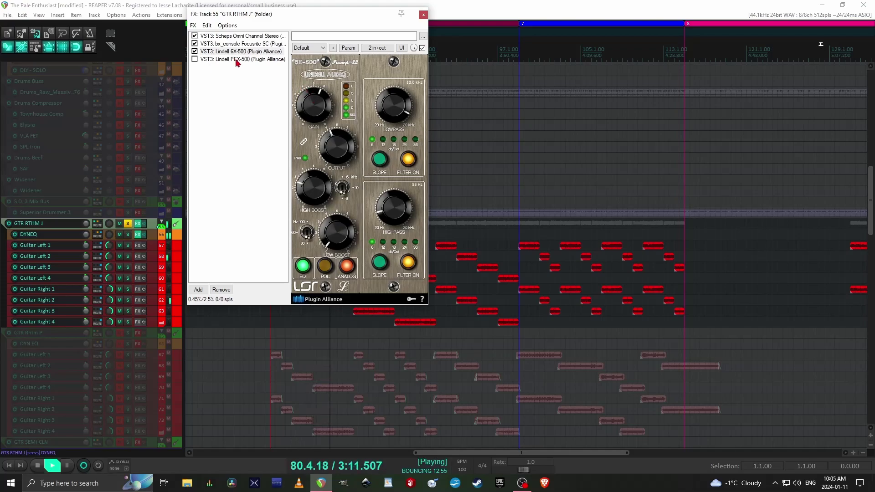
- Enable the Lindell PEX-500 on the GTR RTHM J folder and set its M/S switch to Side
{"action": "left_click", "coordinate": [196, 51]}
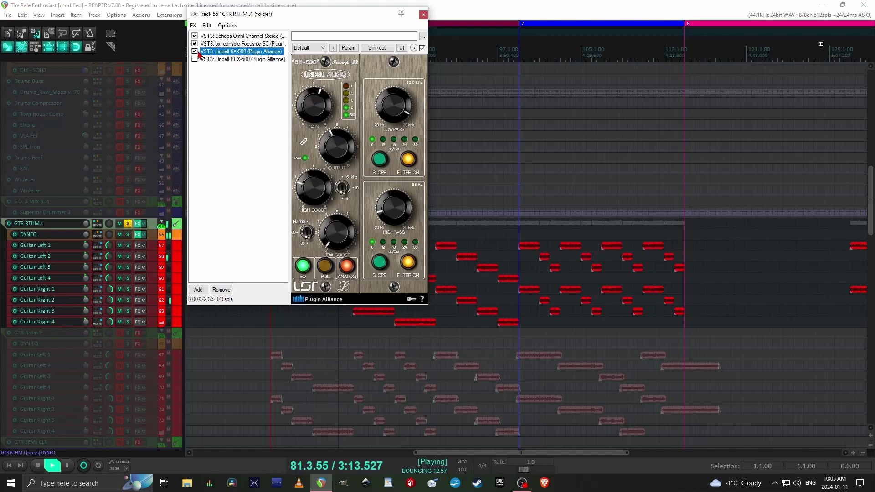
{"action": "left_click", "coordinate": [237, 60]}
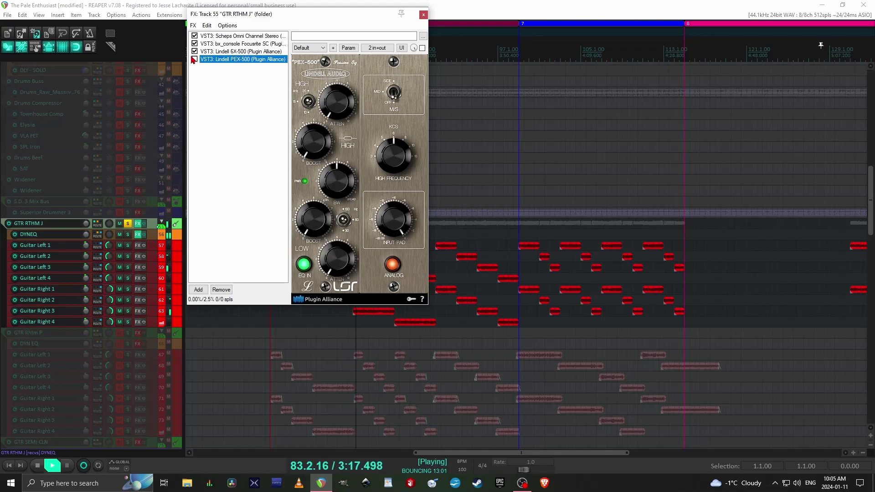
{"action": "left_click", "coordinate": [394, 94]}
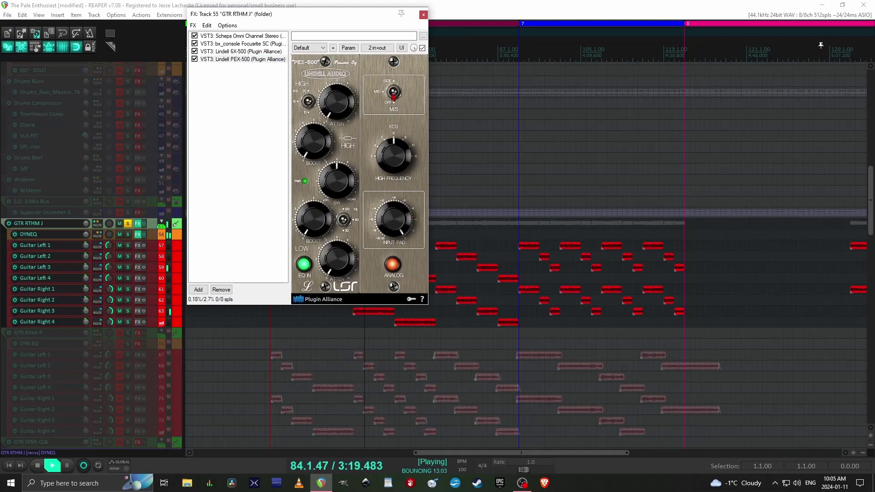
{"action": "left_click_drag", "start_coordinate": [394, 95], "coordinate": [399, 85]}
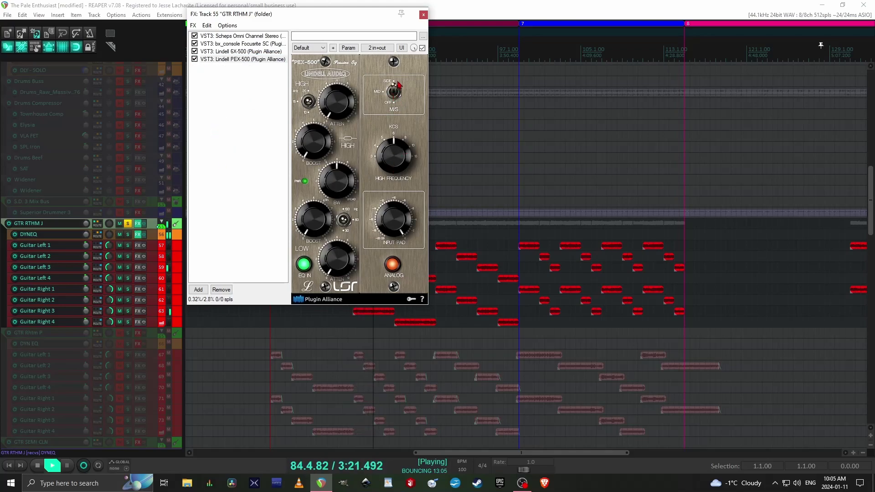
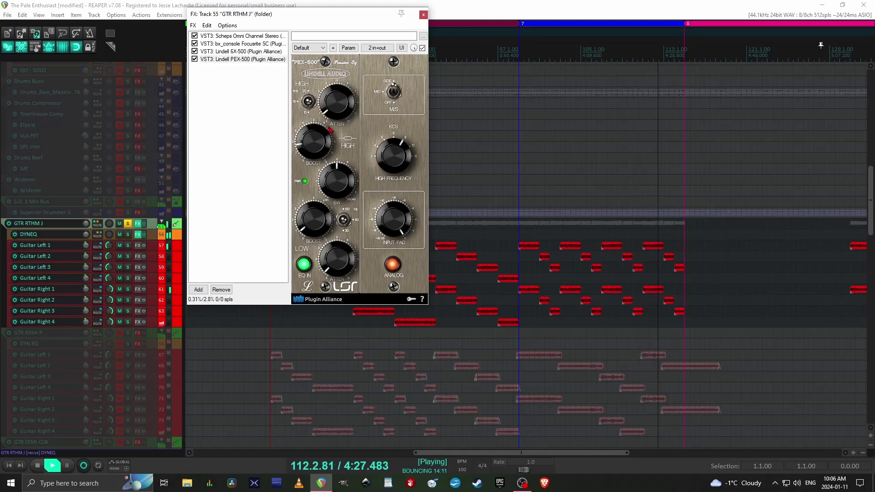
- Compare the guitars during playback with the GTR RTHM J folder's and DYNEQ track's effects bypassed and enabled
{"action": "left_click", "coordinate": [144, 224]}
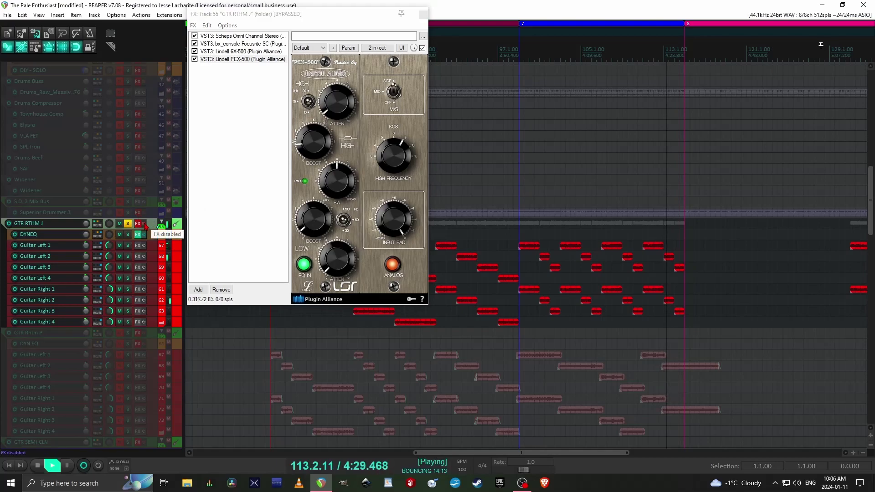
{"action": "left_click", "coordinate": [146, 225]}
{"action": "key", "text": "space"}
{"action": "key", "text": "space"}
{"action": "left_click", "coordinate": [145, 224]}
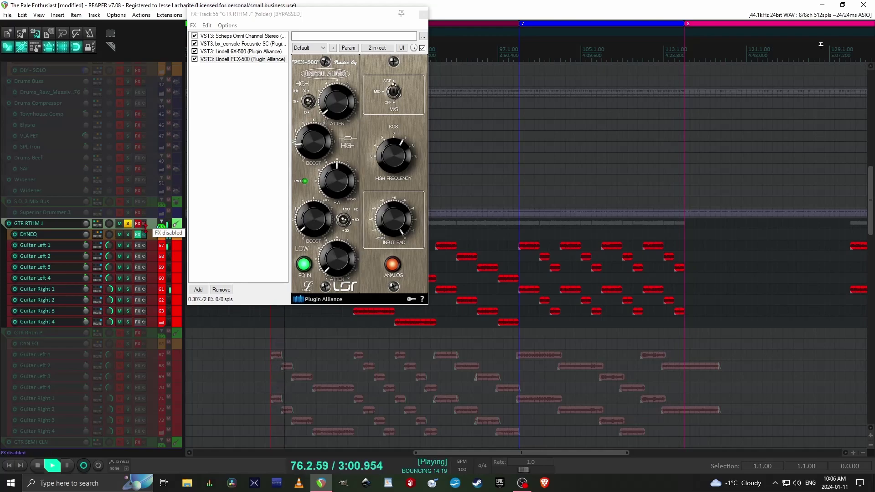
{"action": "left_click", "coordinate": [145, 234]}
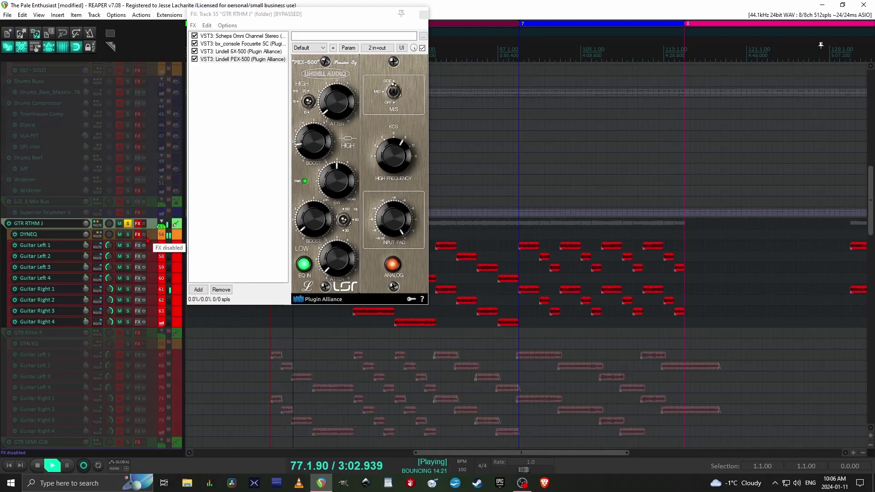
{"action": "left_click", "coordinate": [145, 234]}
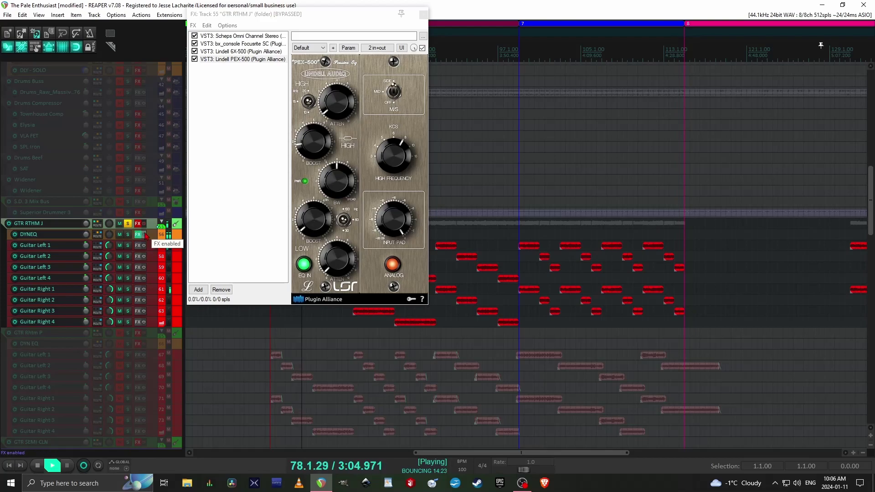
{"action": "left_click", "coordinate": [145, 225]}
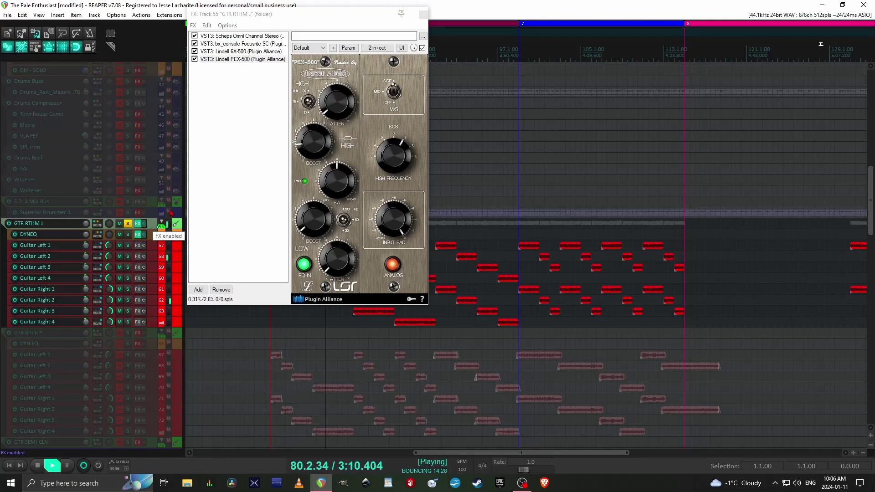
- Unsolo the GTR RTHM J folder, stop playback and render it to a stereo stem track
{"action": "left_click", "coordinate": [424, 14]}
{"action": "left_click", "coordinate": [128, 224]}
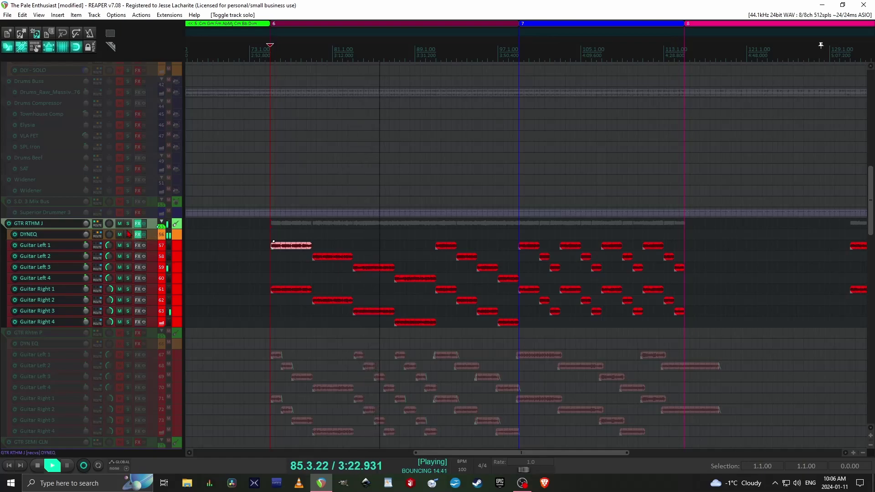
{"action": "key", "text": "space"}
{"action": "right_click", "coordinate": [176, 226]}
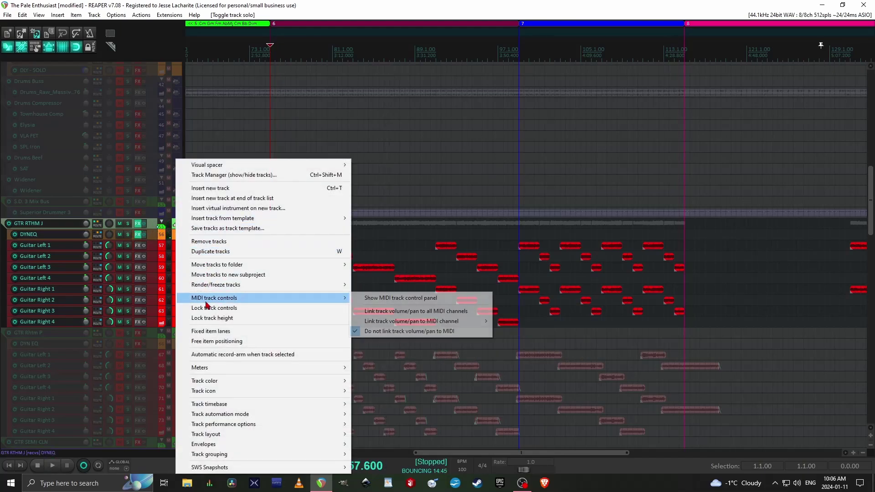
{"action": "mouse_move", "coordinate": [292, 286]}
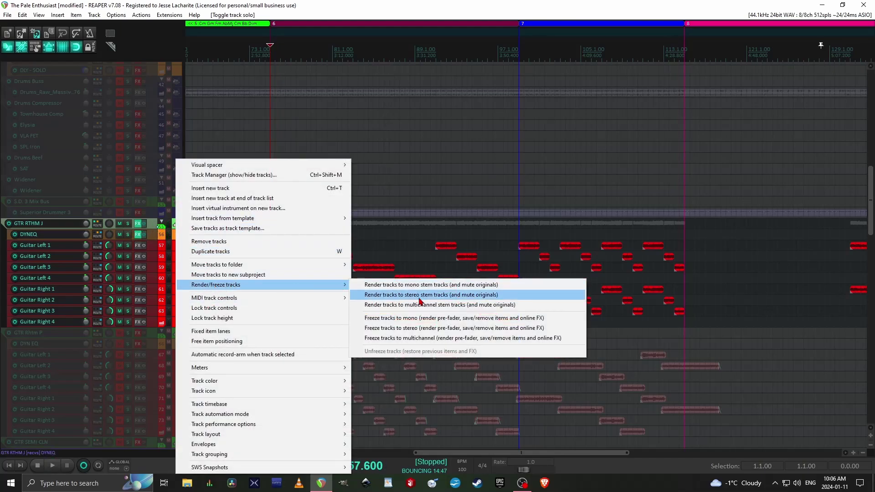
{"action": "left_click", "coordinate": [420, 295]}
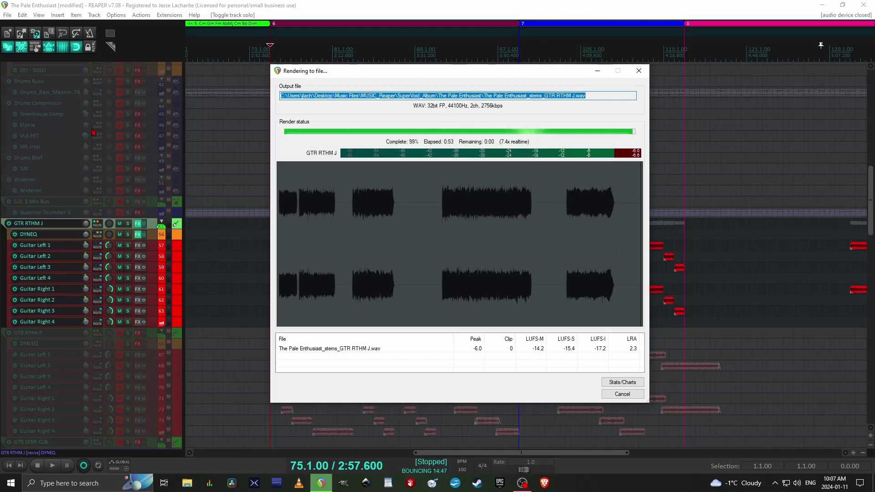
- Bypass the effects on the original GTR RTHM J and DYNEQ tracks and select the folder's tracks through Guitar Right 4
{"action": "left_click", "coordinate": [120, 254]}
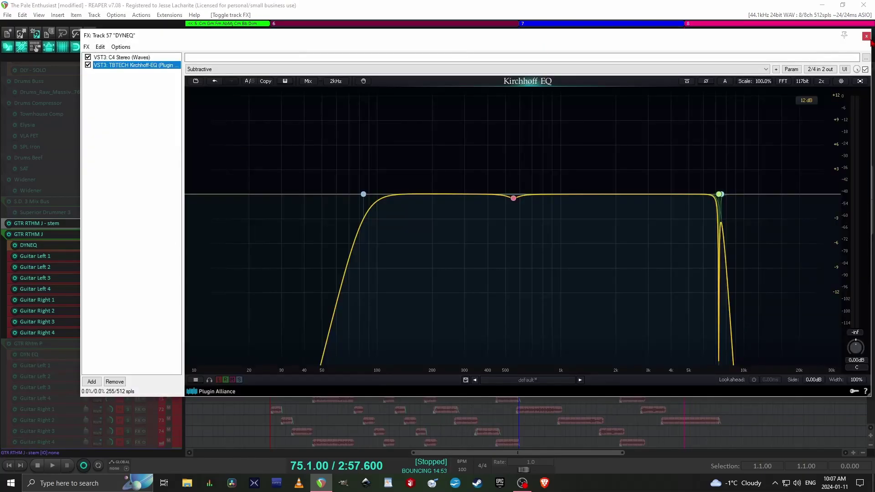
{"action": "left_click", "coordinate": [867, 37]}
{"action": "left_click", "coordinate": [144, 245]}
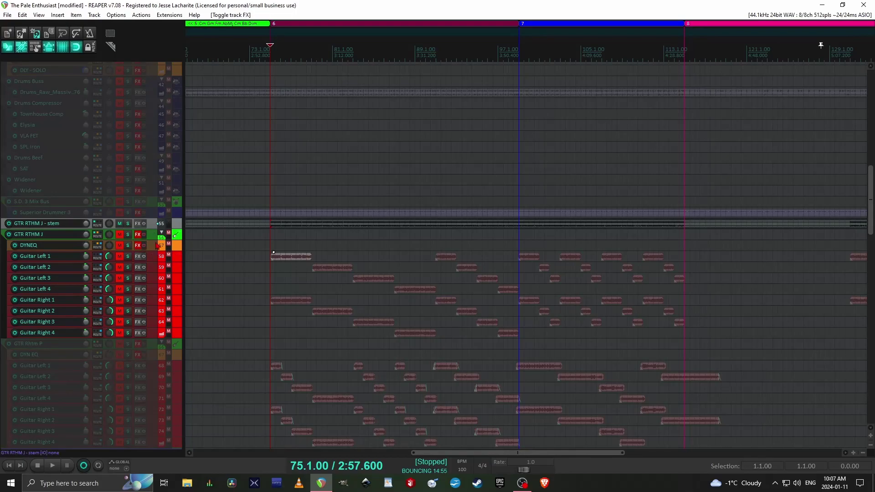
{"action": "left_click", "coordinate": [176, 236]}
{"action": "left_click", "coordinate": [177, 335], "text": "shift"}
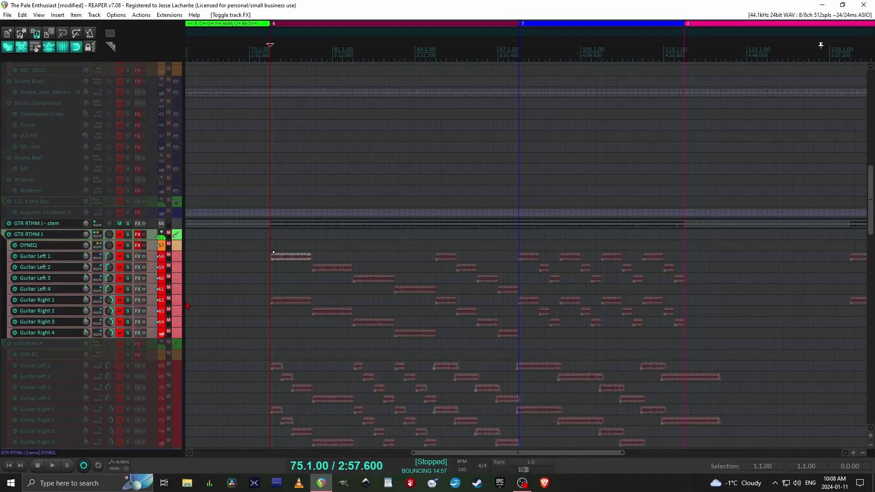
- Move the rendered GTR RTHM J stem item onto the Guitar Master J track
{"action": "left_click", "coordinate": [193, 215]}
{"action": "left_click_drag", "start_coordinate": [205, 227], "coordinate": [150, 139]}
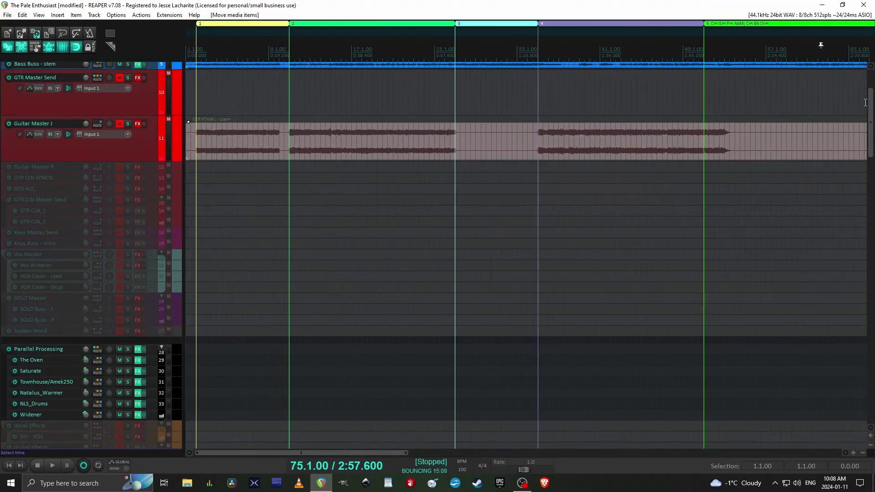
- Delete the emptied GTR RTHM J - stem track and save the project
{"action": "scroll", "coordinate": [377, 205], "scroll_direction": "down", "scroll_amount": 10}
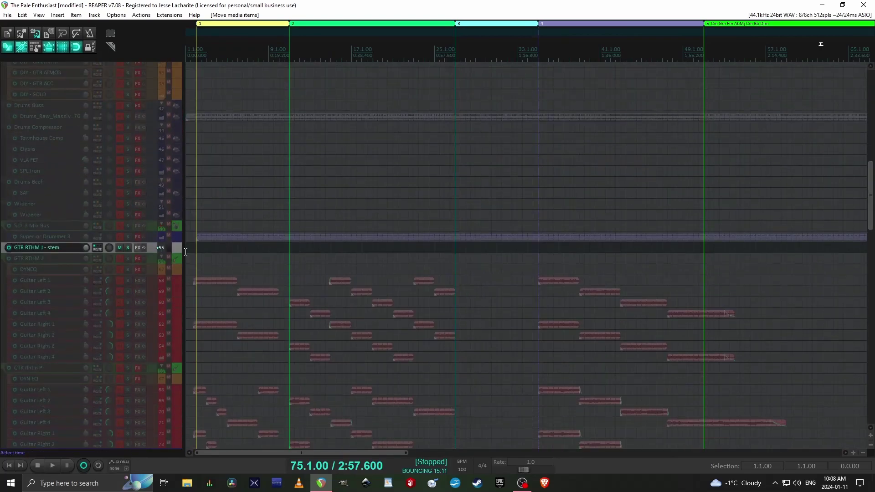
{"action": "key", "text": "Delete"}
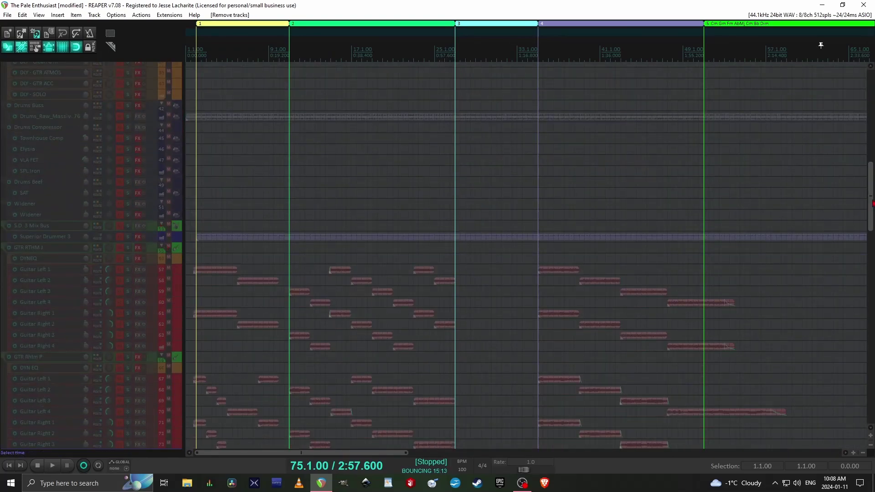
{"action": "key", "text": "ctrl+s"}
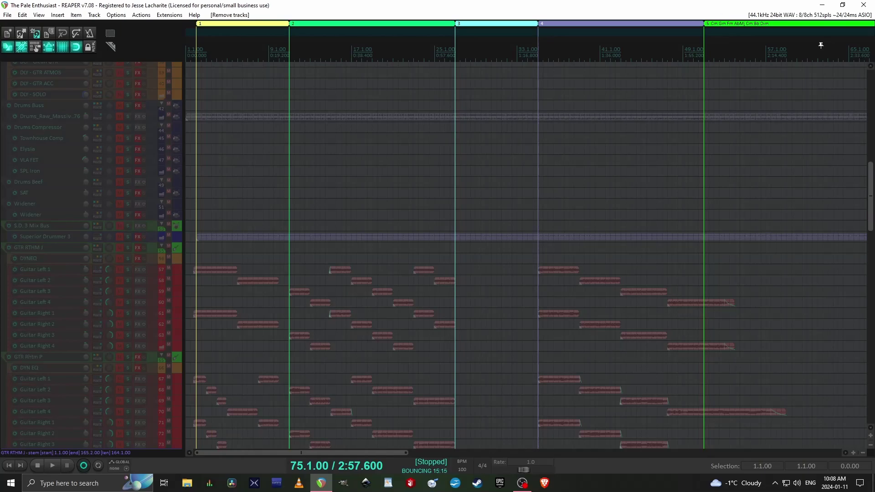
- Unmute and solo the Guitar Master J track with its effects enabled
{"action": "key", "text": "Page_Up"}
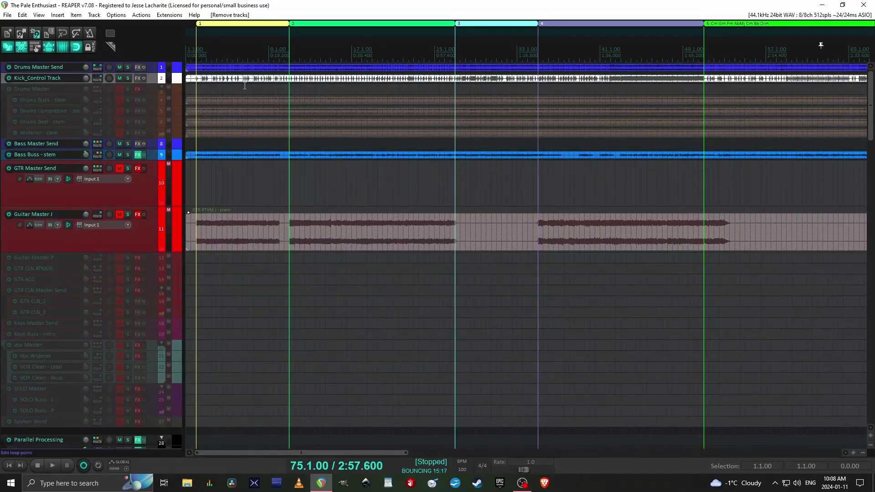
{"action": "left_click", "coordinate": [120, 215]}
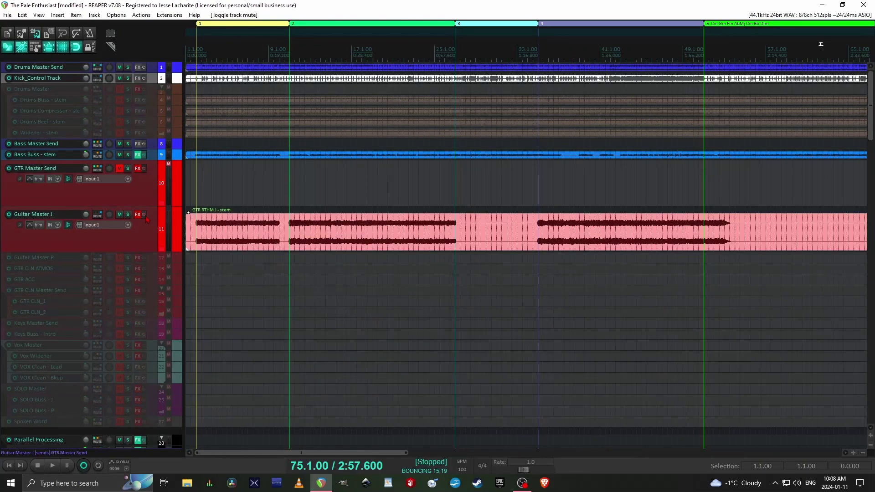
{"action": "left_click", "coordinate": [130, 216]}
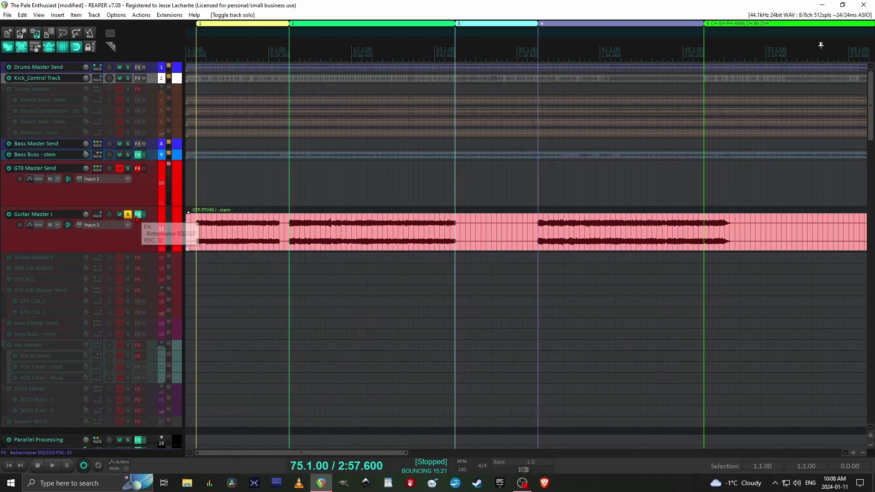
- Open the Bettermaker EQ232D on Guitar Master J and reset it to the factory default
{"action": "left_click", "coordinate": [138, 214]}
{"action": "mouse_move", "coordinate": [692, 131]}
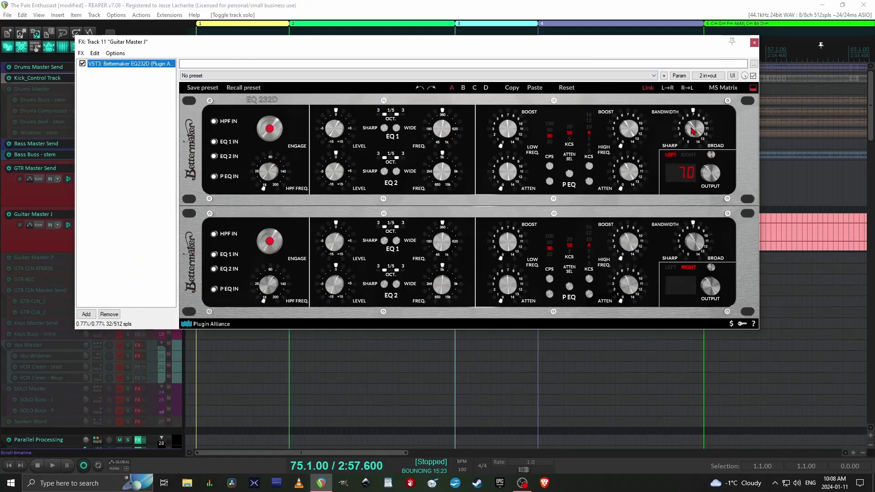
{"action": "left_click", "coordinate": [284, 76]}
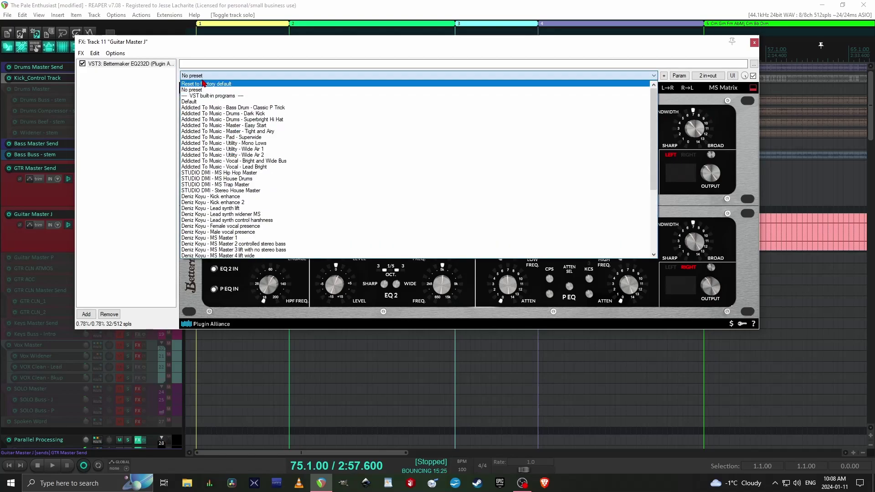
{"action": "left_click", "coordinate": [203, 85]}
- Unmute GTR Master Send, solo it instead of Guitar Master J, and start playback with the EQ232D window fully in view
{"action": "key", "text": "space"}
{"action": "left_click_drag", "start_coordinate": [247, 49], "coordinate": [488, 102]}
{"action": "key", "text": "space"}
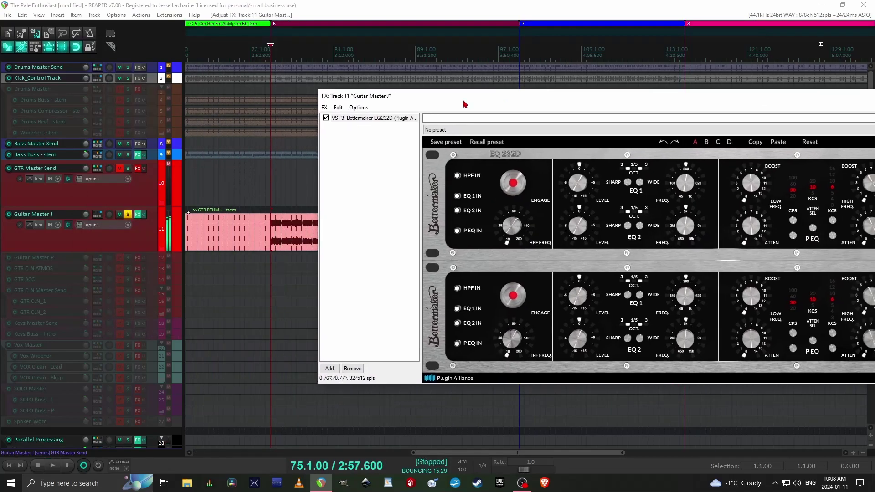
{"action": "left_click", "coordinate": [119, 168]}
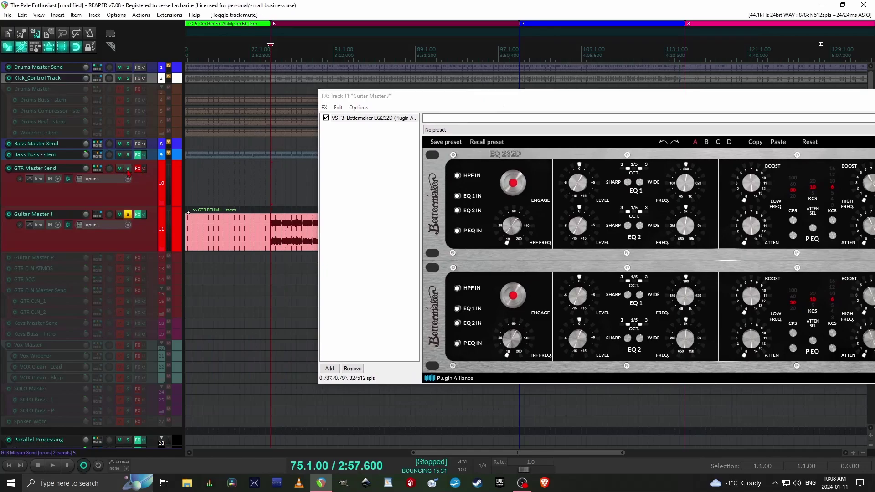
{"action": "left_click", "coordinate": [127, 168]}
{"action": "left_click", "coordinate": [128, 214]}
{"action": "key", "text": "space"}
{"action": "left_click_drag", "start_coordinate": [512, 101], "coordinate": [390, 57]}
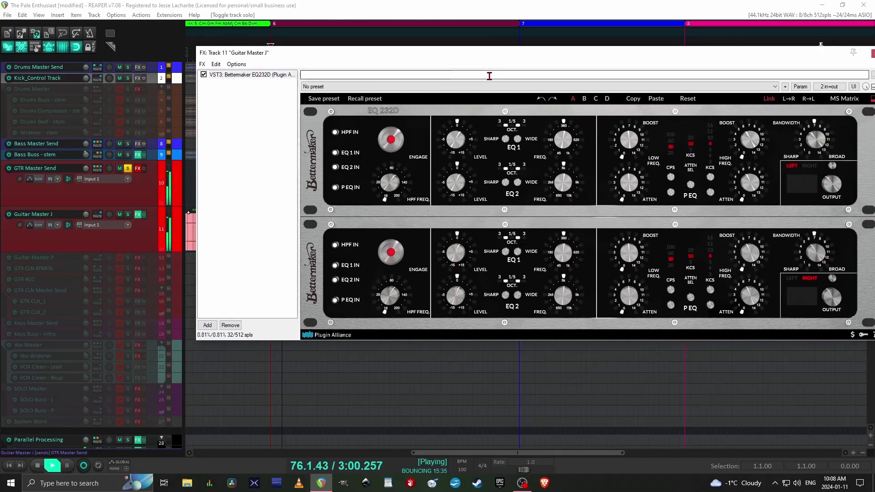
{"action": "left_click_drag", "start_coordinate": [492, 53], "coordinate": [354, 44]}
- Broaden the EQ232D's P EQ bandwidth and set its frequencies to 100 CPS low, 5 KCS attenuation and 10 KCS high
{"action": "mouse_move", "coordinate": [673, 137]}
{"action": "left_click_drag", "start_coordinate": [678, 129], "coordinate": [677, 124]}
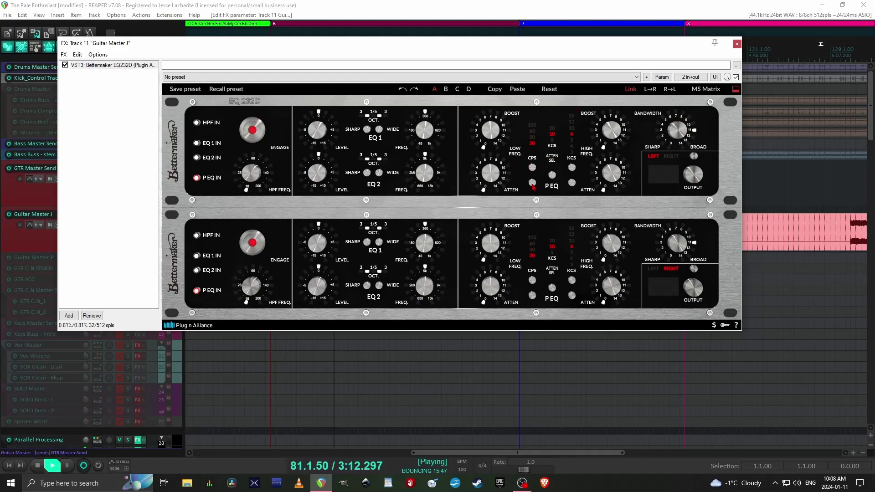
{"action": "left_click_drag", "start_coordinate": [534, 163], "coordinate": [536, 167]}
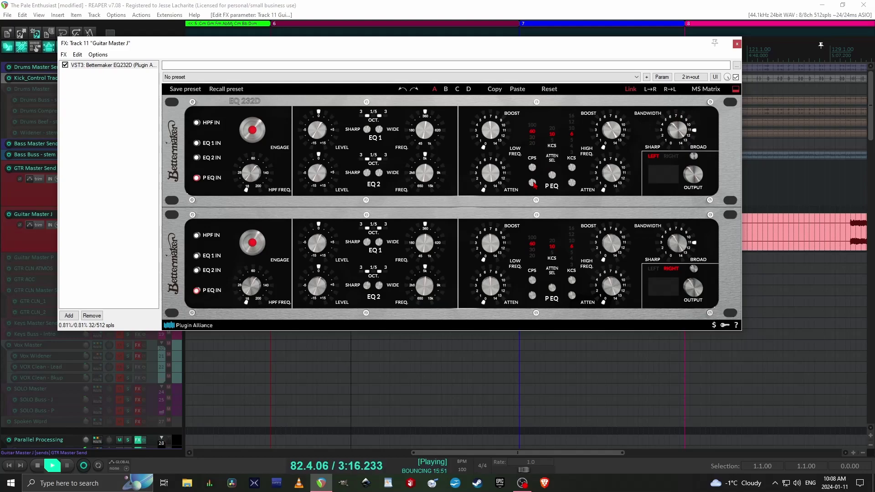
{"action": "left_click_drag", "start_coordinate": [533, 172], "coordinate": [536, 168]}
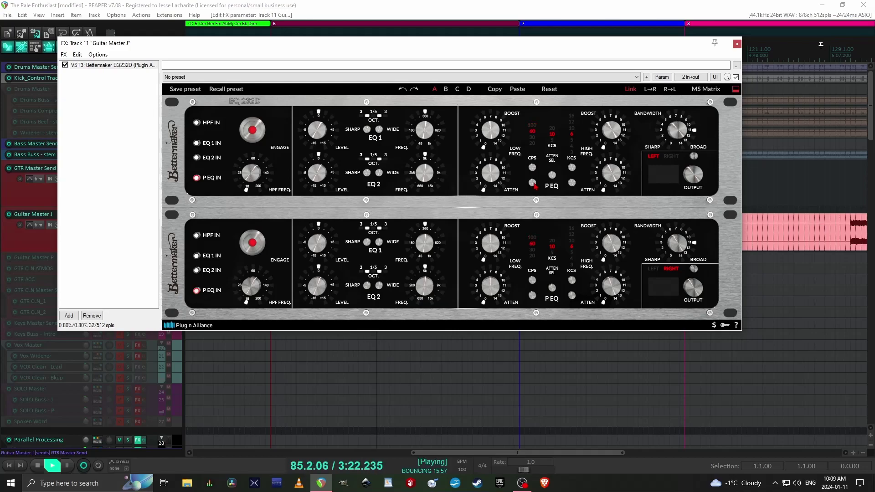
{"action": "left_click", "coordinate": [553, 175]}
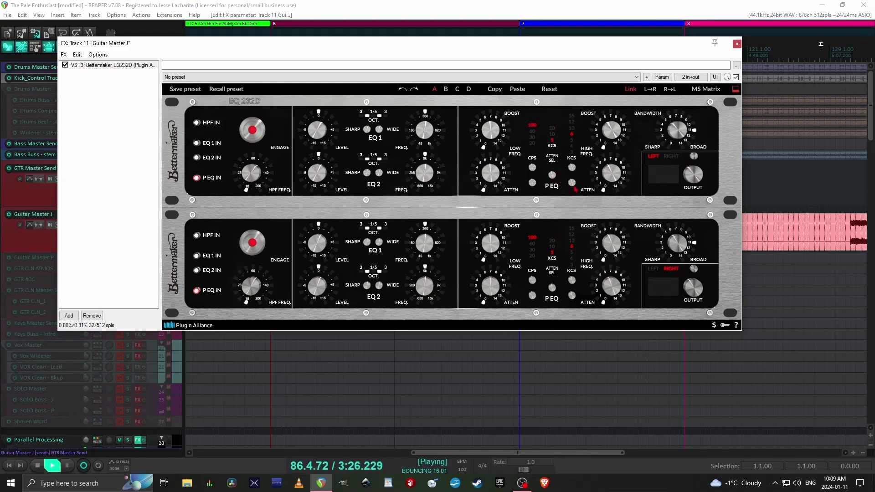
{"action": "left_click", "coordinate": [572, 168]}
- Set the P EQ's high boost to about 0.5 and high attenuation to about 0.1, and fine-tune the low-frequency boost and attenuation
{"action": "mouse_move", "coordinate": [693, 174]}
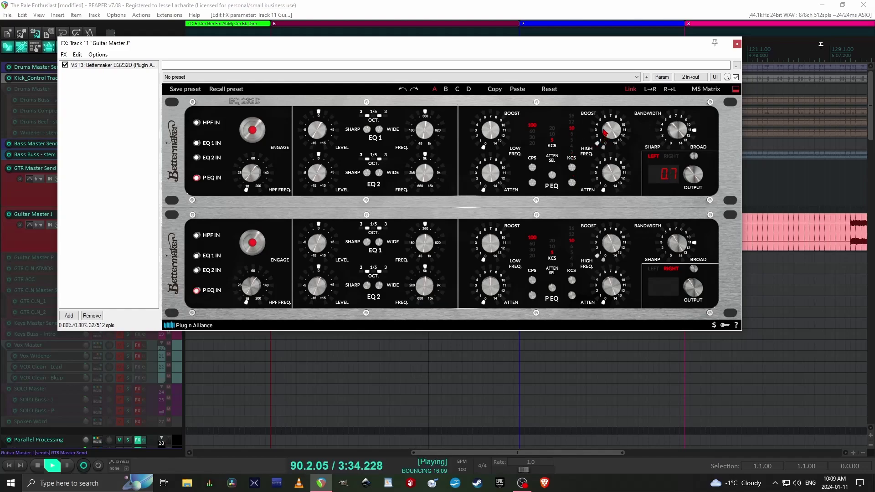
{"action": "mouse_move", "coordinate": [605, 132]}
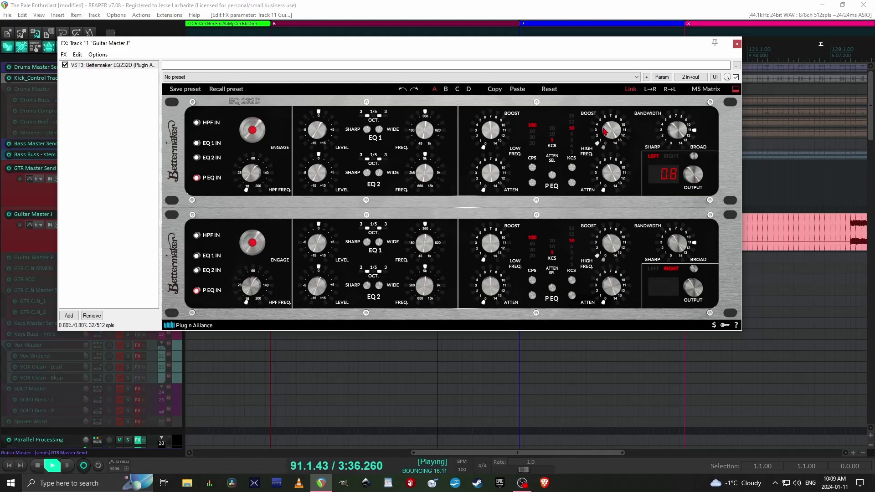
{"action": "scroll", "coordinate": [605, 132], "scroll_direction": "down", "scroll_amount": 2}
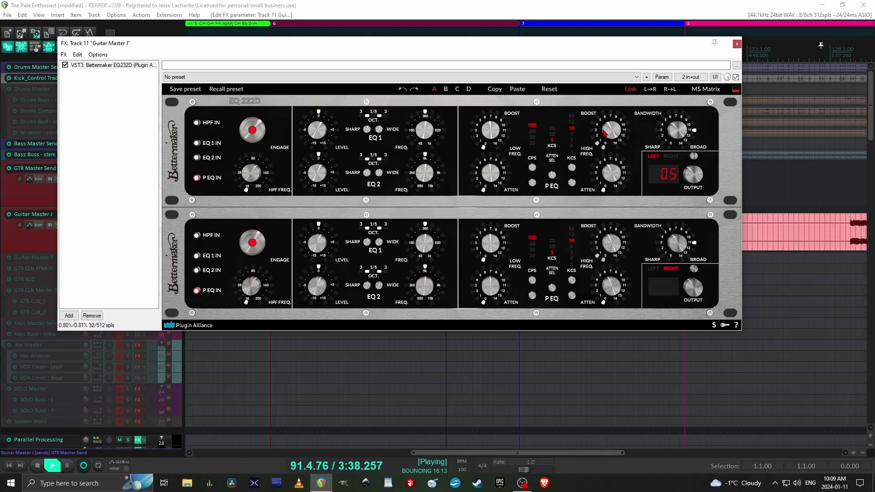
{"action": "mouse_move", "coordinate": [605, 179]}
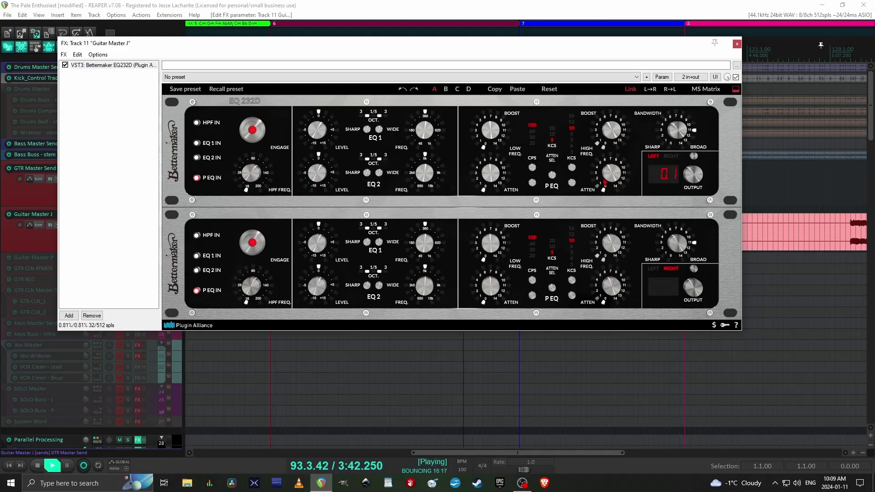
{"action": "left_click_drag", "start_coordinate": [488, 134], "coordinate": [488, 135]}
{"action": "mouse_move", "coordinate": [487, 183]}
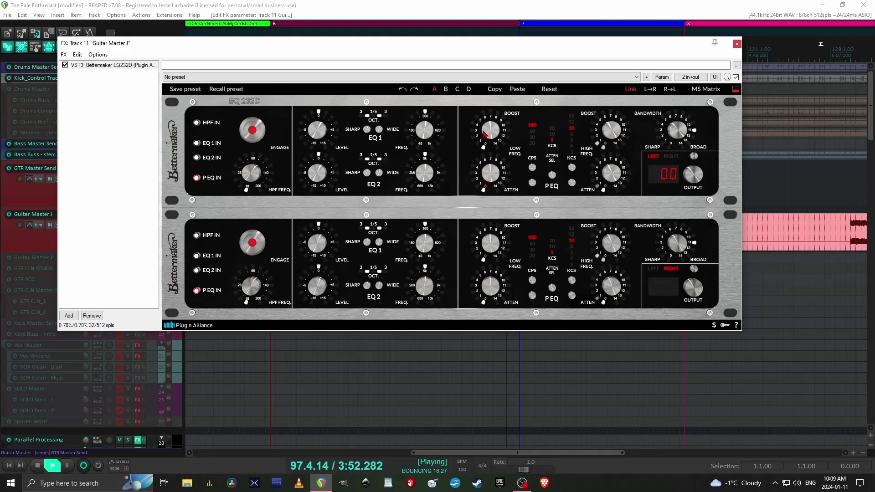
{"action": "left_click_drag", "start_coordinate": [485, 183], "coordinate": [488, 181]}
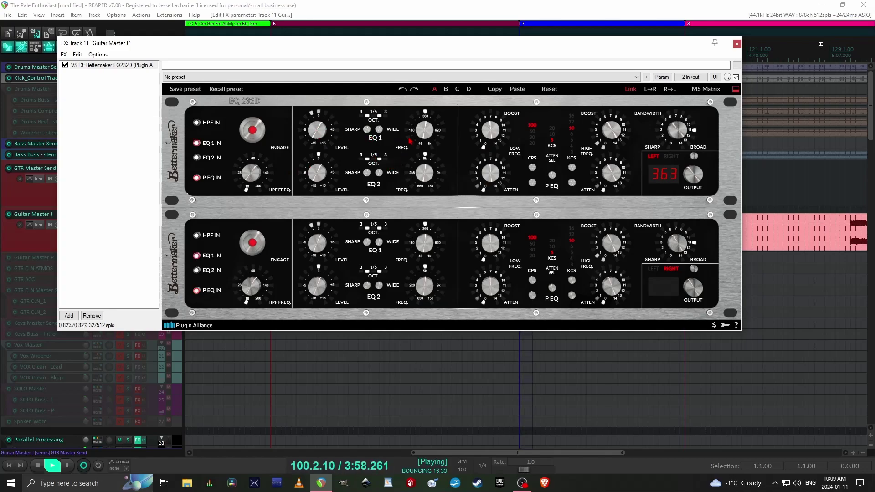
- Sweep EQ 1's frequency and settle it near 620, give EQ 2 a -0.2 level cut, and raise EQ 2's frequency
{"action": "left_click_drag", "start_coordinate": [425, 143], "coordinate": [428, 81]}
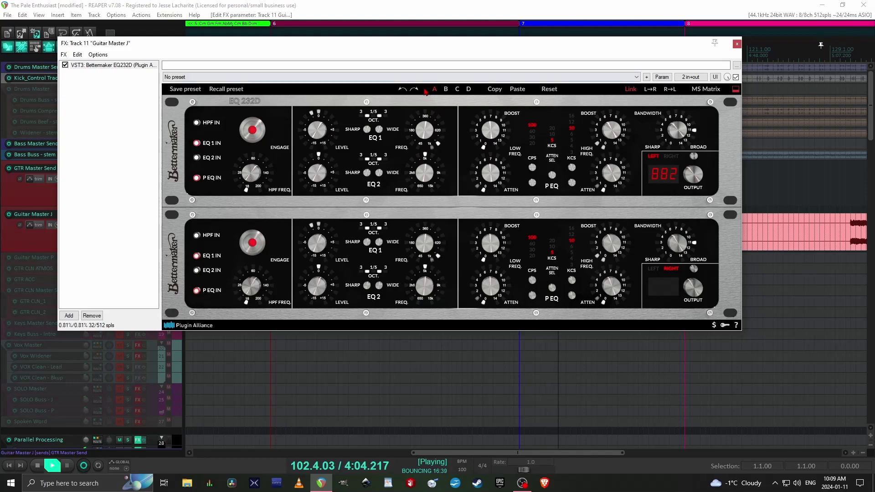
{"action": "left_click_drag", "start_coordinate": [423, 126], "coordinate": [425, 155]}
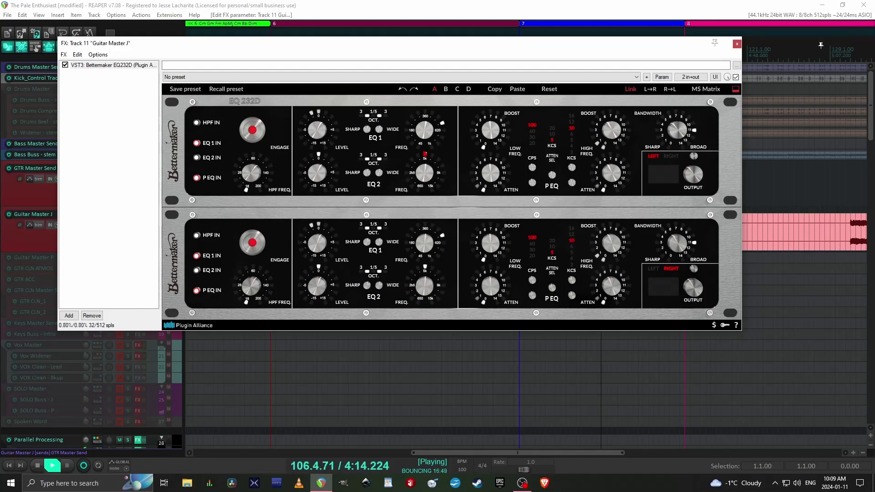
{"action": "left_click", "coordinate": [313, 175]}
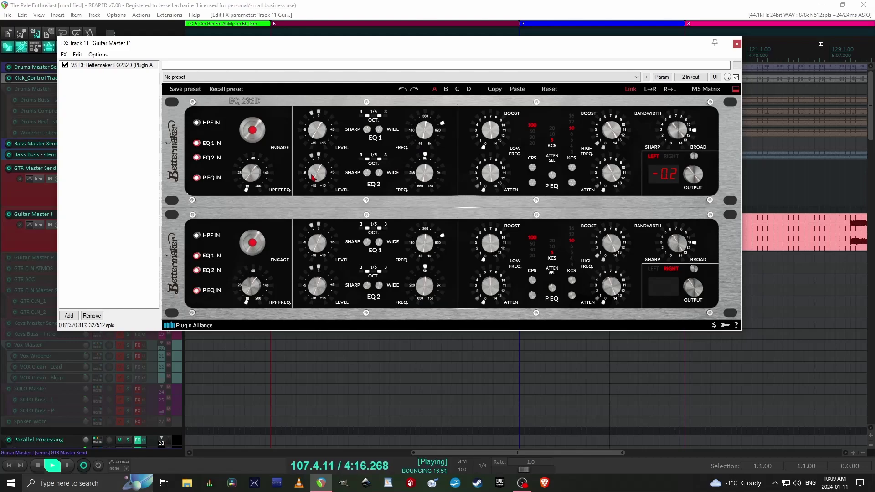
{"action": "mouse_move", "coordinate": [425, 178]}
{"action": "left_mouse_down"}
{"action": "mouse_move", "coordinate": [419, 150]}
{"action": "mouse_move", "coordinate": [429, 158]}
{"action": "mouse_move", "coordinate": [427, 188]}
{"action": "left_mouse_up"}
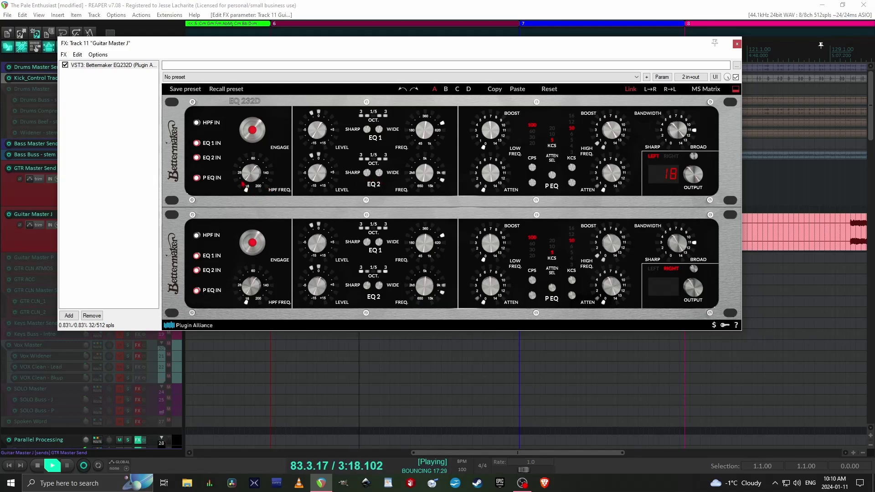
- Engage the high-pass filter with its frequency just above the minimum and close the EQ232D
{"action": "left_click_drag", "start_coordinate": [246, 177], "coordinate": [248, 170]}
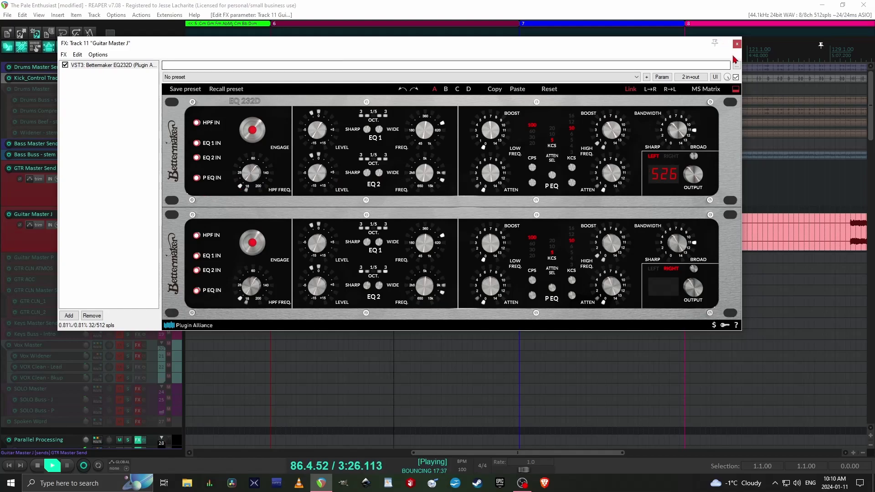
{"action": "key", "text": "Escape"}
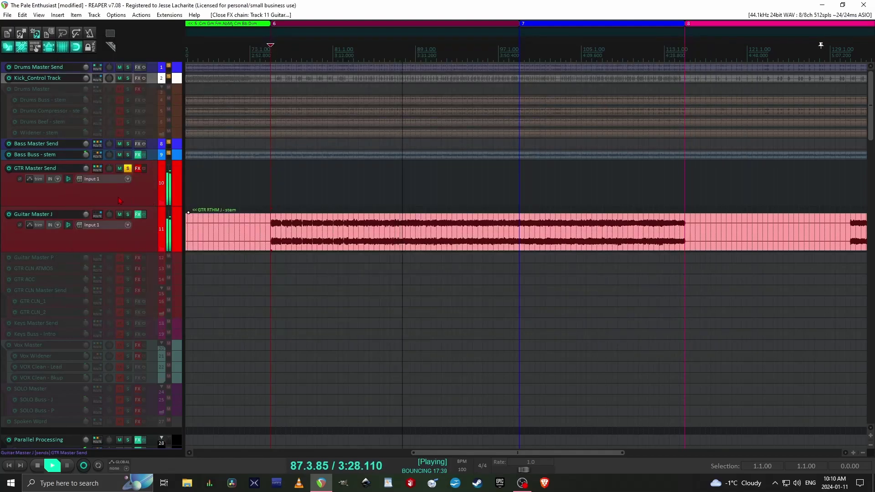
- Compare Guitar Master J with and without its effects during playback, leaving them enabled
{"action": "left_click", "coordinate": [144, 215]}
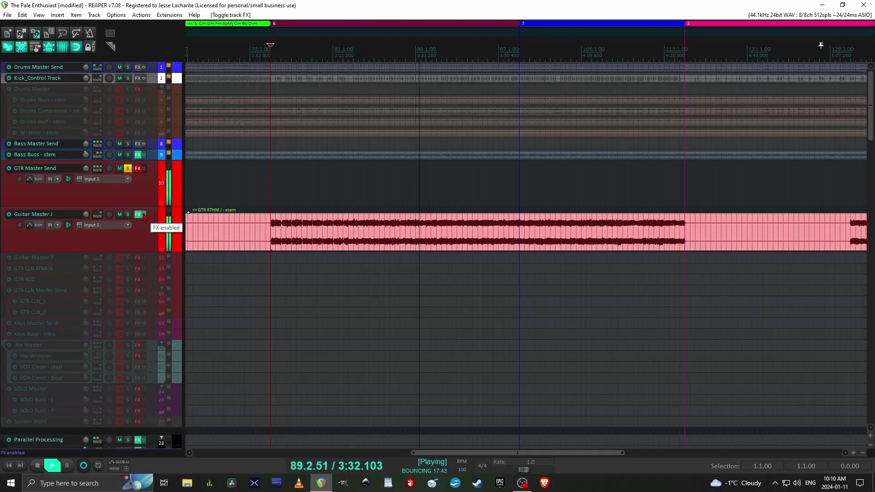
{"action": "left_click", "coordinate": [144, 216]}
{"action": "left_click", "coordinate": [144, 216]}
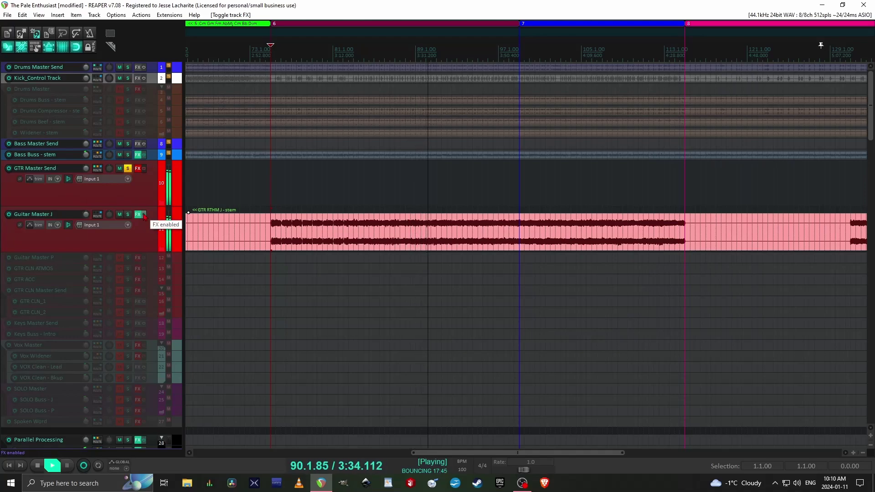
- Enable the effects on GTR Master Send, bring its VPRE-73 fully into view, and adjust the preamp's high-pass frequency
{"action": "left_click", "coordinate": [138, 169]}
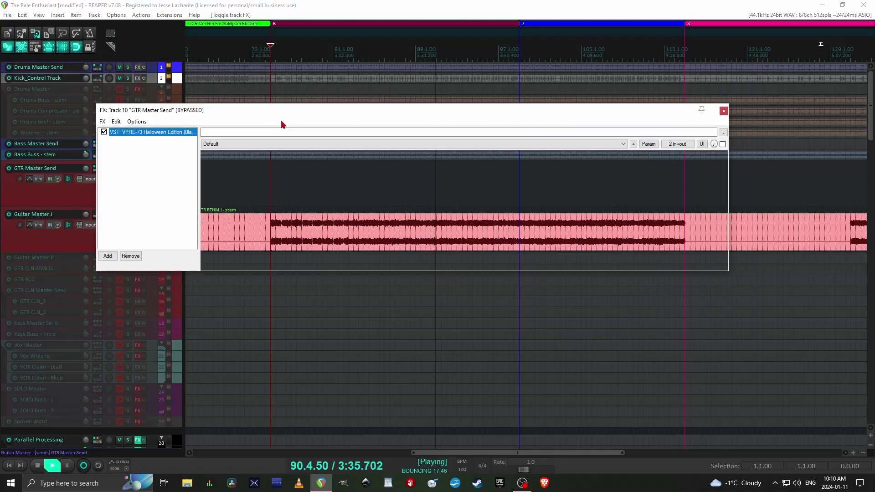
{"action": "left_click", "coordinate": [144, 169]}
{"action": "left_click_drag", "start_coordinate": [460, 84], "coordinate": [408, 80]}
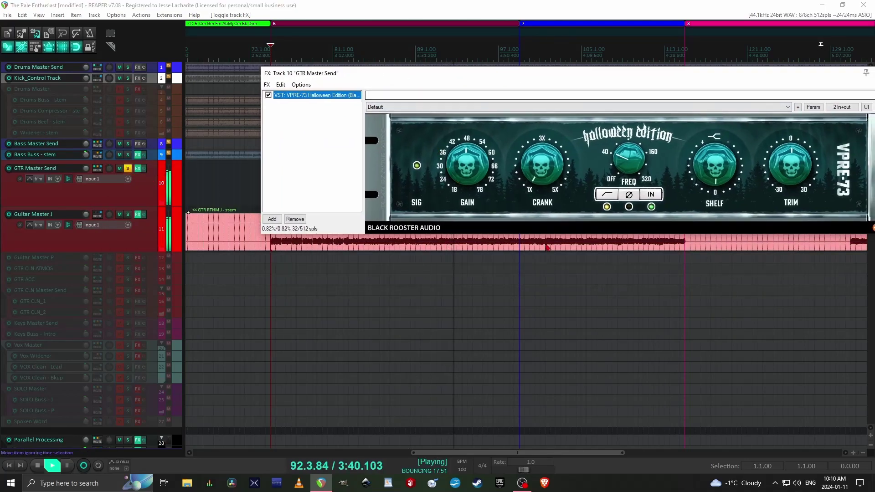
{"action": "left_click_drag", "start_coordinate": [616, 168], "coordinate": [629, 140]}
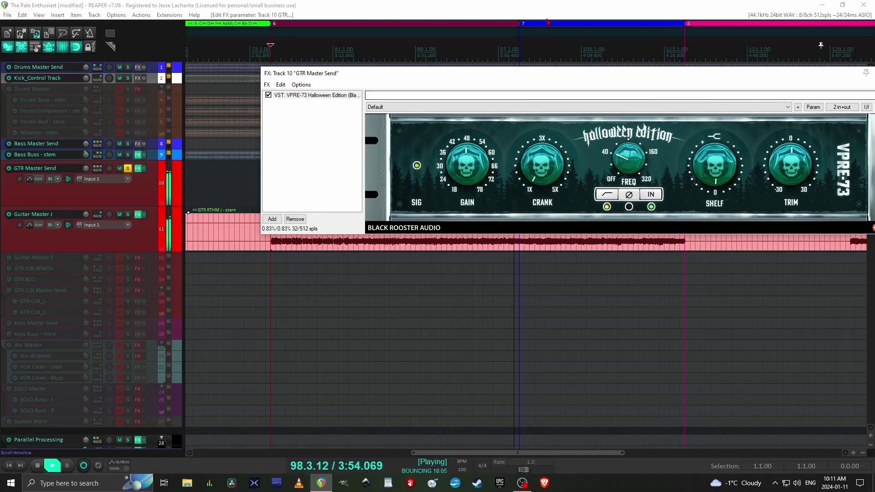
{"action": "left_click_drag", "start_coordinate": [542, 73], "coordinate": [478, 54]}
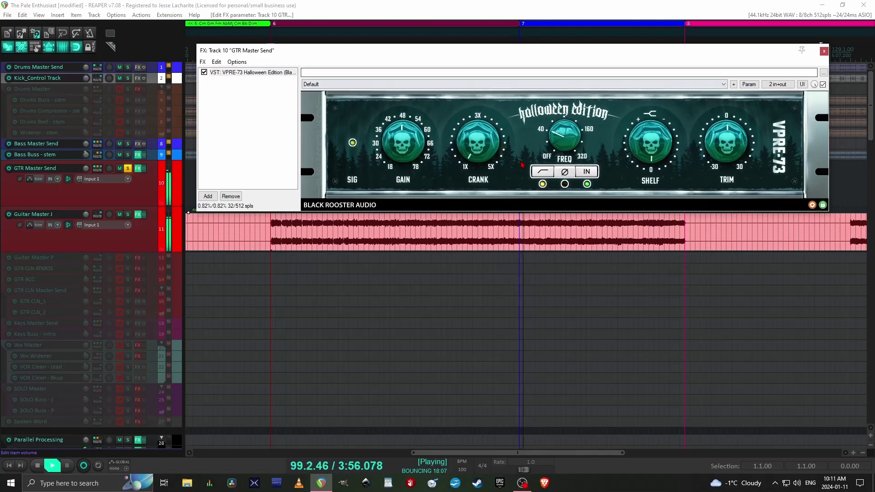
- Restart playback with GTR Master Send unsoloed and raise the VPRE-73's CRANK slightly above 1X
{"action": "key", "text": "space"}
{"action": "key", "text": "space"}
{"action": "left_click", "coordinate": [128, 169]}
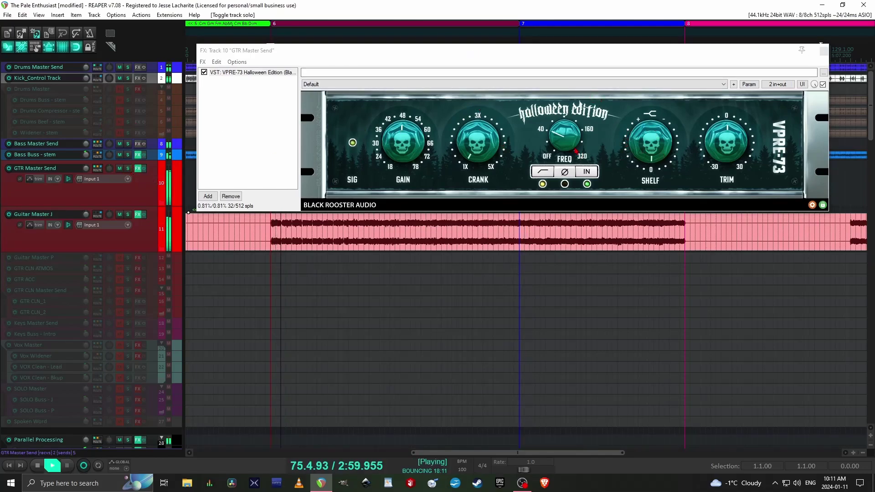
{"action": "left_click_drag", "start_coordinate": [476, 159], "coordinate": [469, 129]}
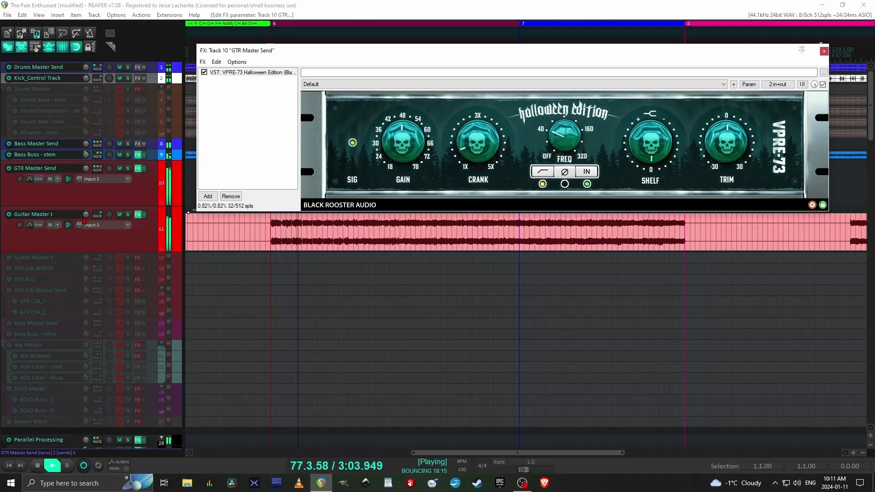
- Try Guitar Master J's volume at -10 dB while retouching the VPRE-73's CRANK, and settle the volume at -7.25 dB
{"action": "left_click", "coordinate": [94, 216]}
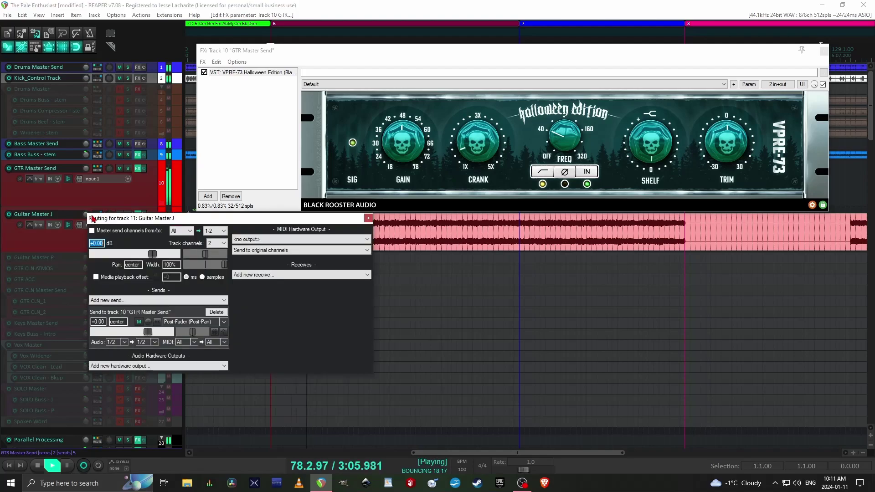
{"action": "type", "text": "-10"}
{"action": "key", "text": "Return"}
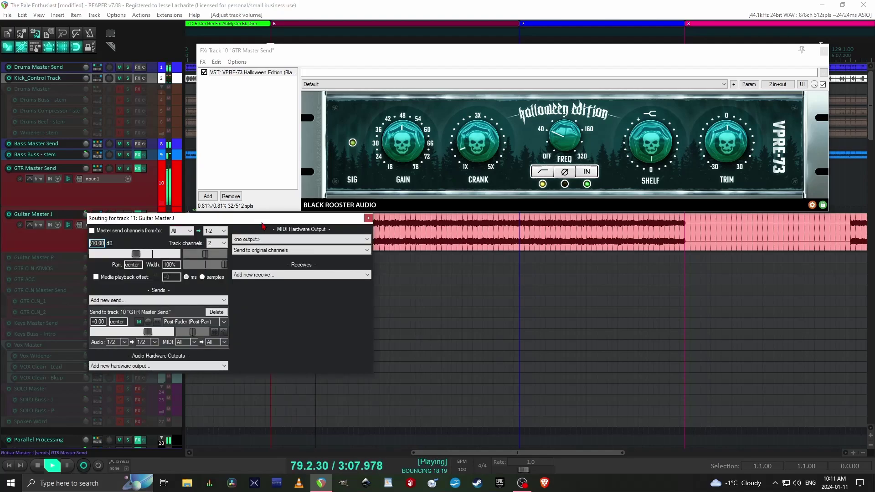
{"action": "left_click", "coordinate": [469, 138]}
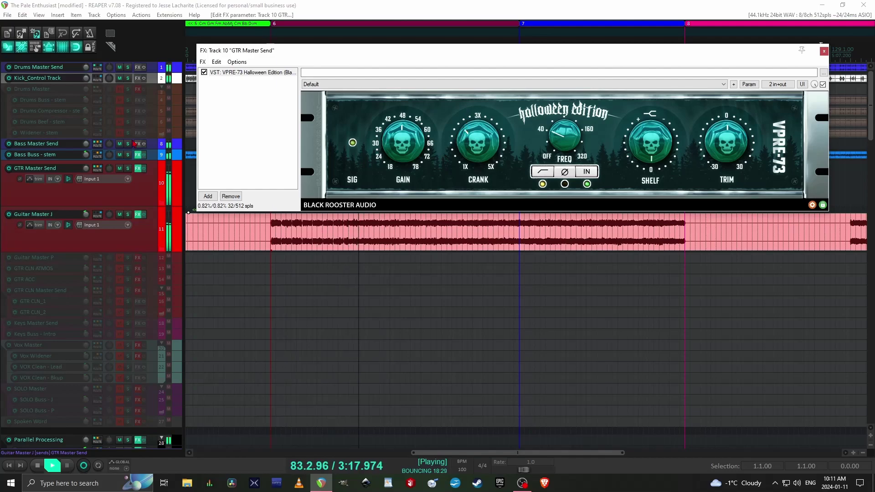
{"action": "left_click_drag", "start_coordinate": [85, 215], "coordinate": [86, 216]}
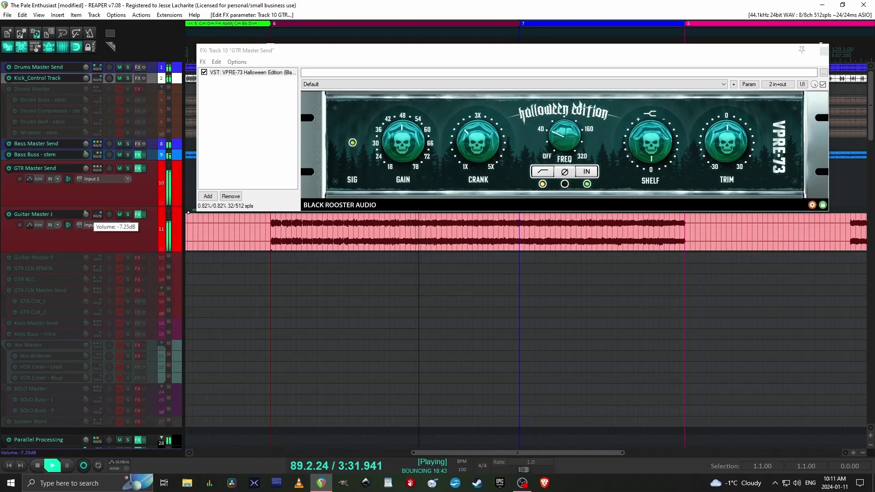
{"action": "left_click_drag", "start_coordinate": [86, 214], "coordinate": [85, 214]}
- Lower the VPRE-73's high-pass frequency slightly, raise its shelf a touch, and save the project with the plugin closed
{"action": "left_click", "coordinate": [570, 130]}
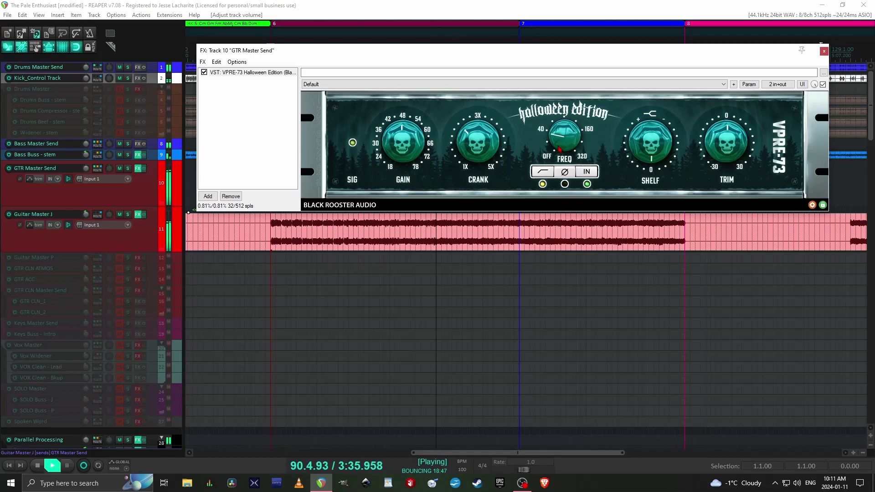
{"action": "left_click_drag", "start_coordinate": [564, 132], "coordinate": [559, 156]}
{"action": "left_click_drag", "start_coordinate": [642, 156], "coordinate": [640, 145]}
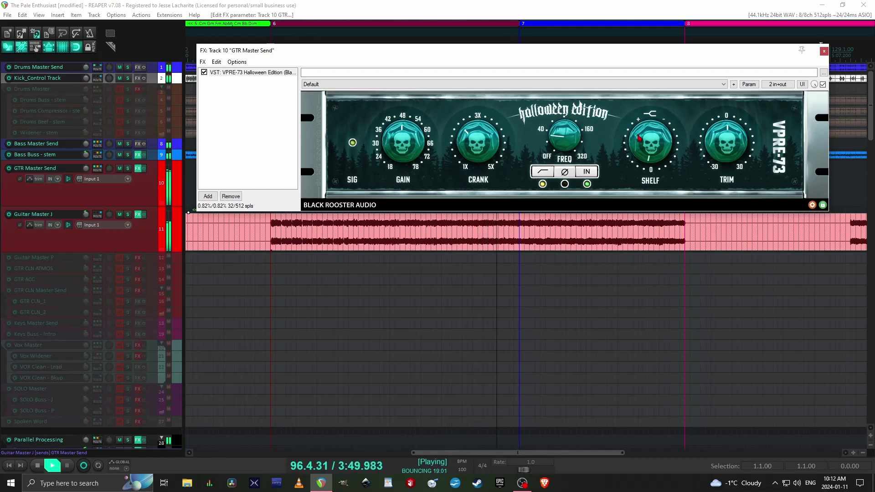
{"action": "left_click", "coordinate": [823, 50]}
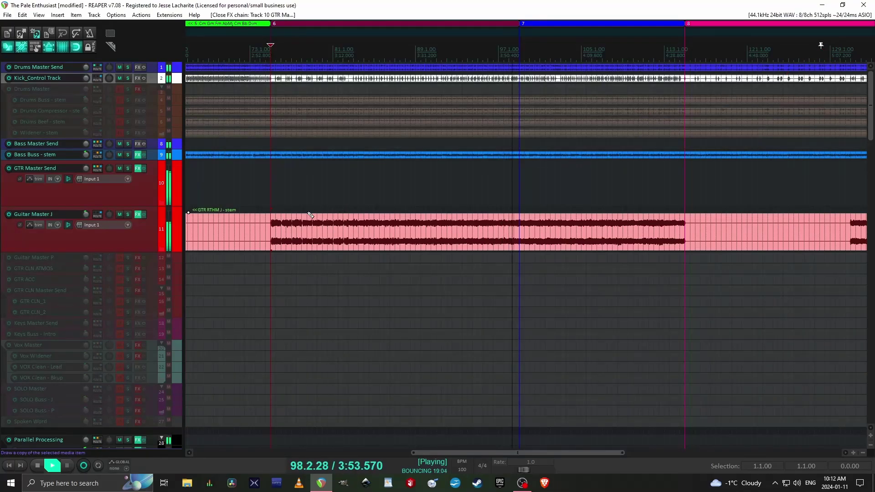
{"action": "key", "text": "ctrl+s"}
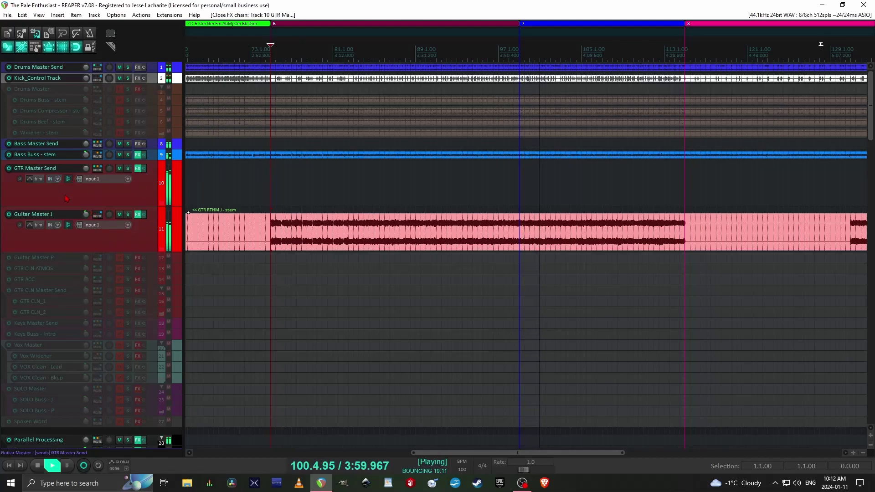
- Show the mixer, switch the master to mono, and restart playback to judge the guitar level
{"action": "key", "text": "ctrl+m"}
{"action": "left_click", "coordinate": [46, 306]}
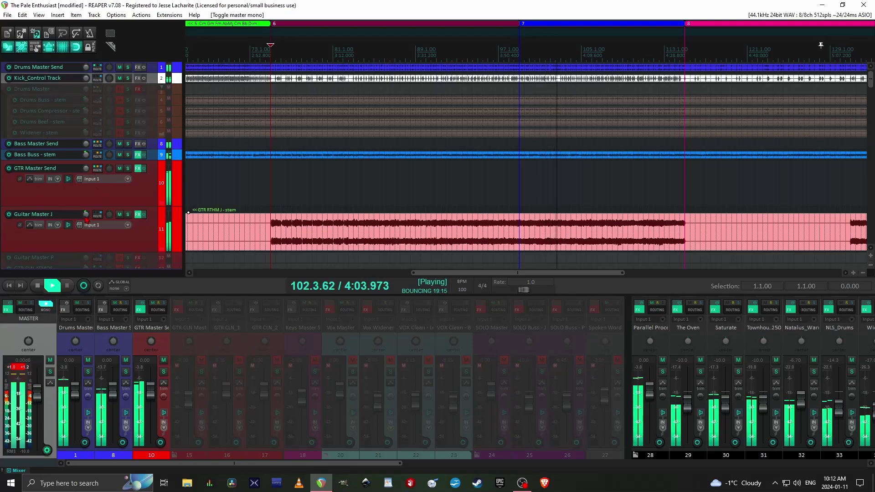
{"action": "mouse_move", "coordinate": [86, 217]}
{"action": "key", "text": "space"}
{"action": "key", "text": "space"}
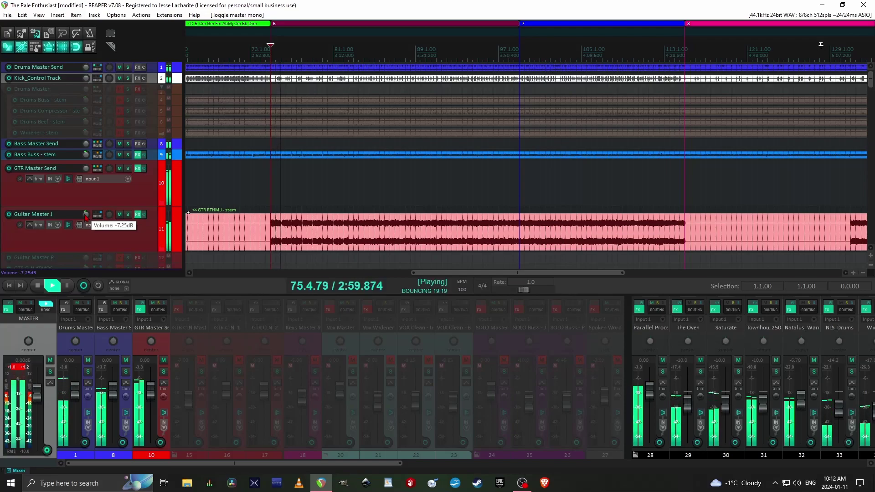
- Fine-tune Guitar Master J's track volume to -7.15 dB
{"action": "scroll", "coordinate": [85, 217], "scroll_direction": "up", "scroll_amount": 1}
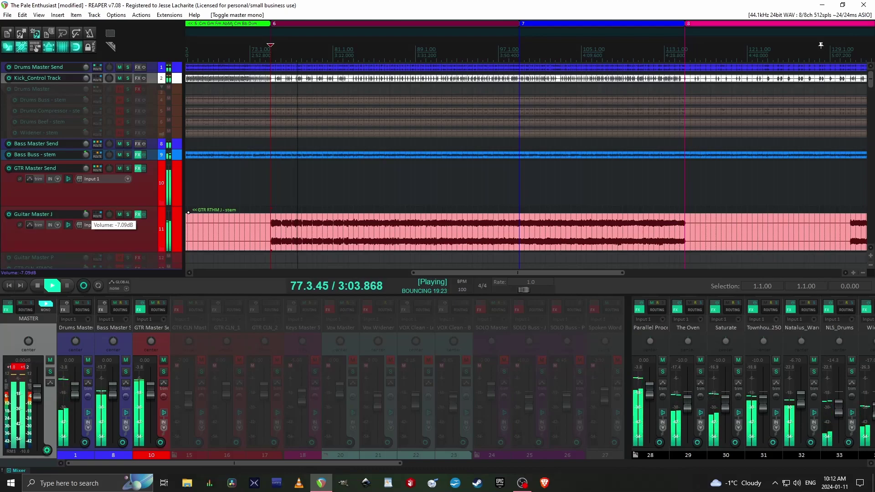
{"action": "left_click", "coordinate": [97, 215]}
{"action": "type", "text": "-7.15"}
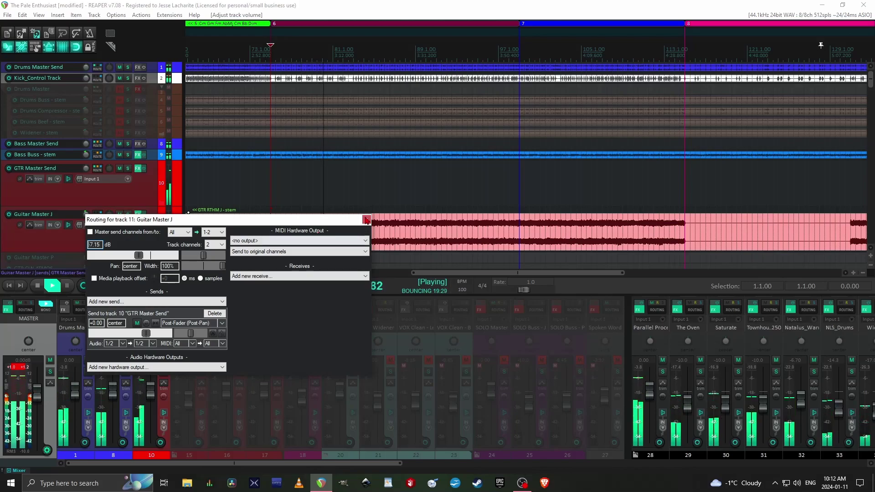
{"action": "left_click", "coordinate": [367, 220]}
- Return the master to stereo and hide the mixer
{"action": "left_click", "coordinate": [46, 304]}
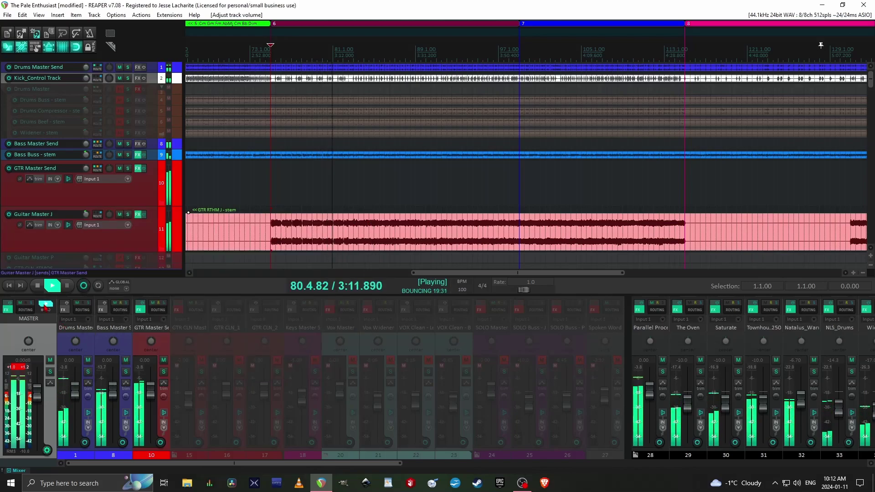
{"action": "key", "text": "ctrl+m"}
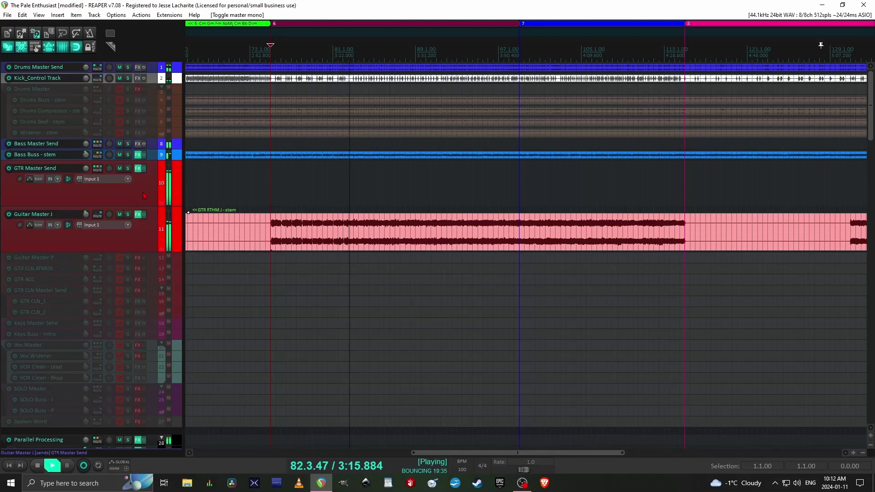
{"action": "mouse_move", "coordinate": [97, 170]}
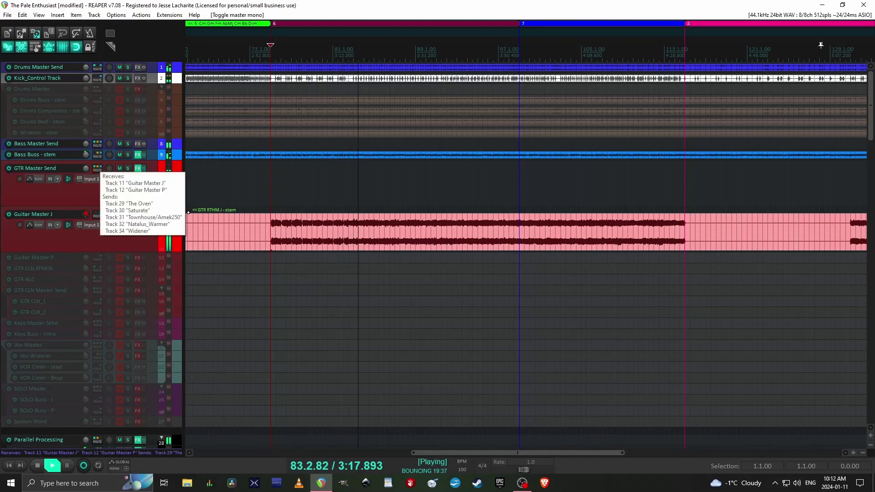
- Set Guitar Master J's track volume to -8 dB in its routing window and close the window
{"action": "left_click", "coordinate": [97, 214]}
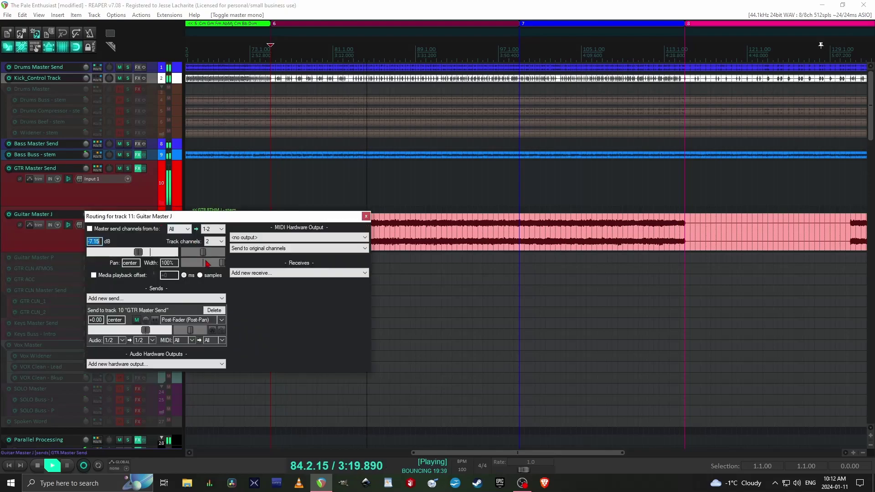
{"action": "type", "text": "-8"}
{"action": "key", "text": "Return"}
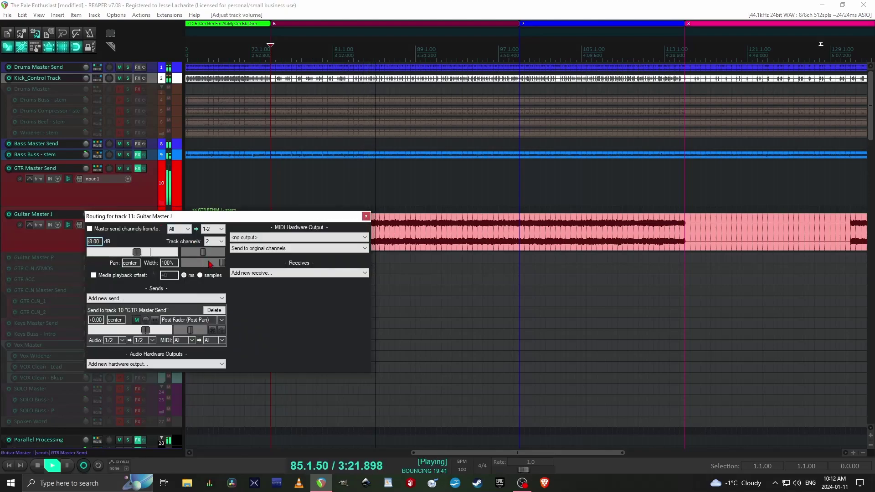
{"action": "key", "text": "Escape"}
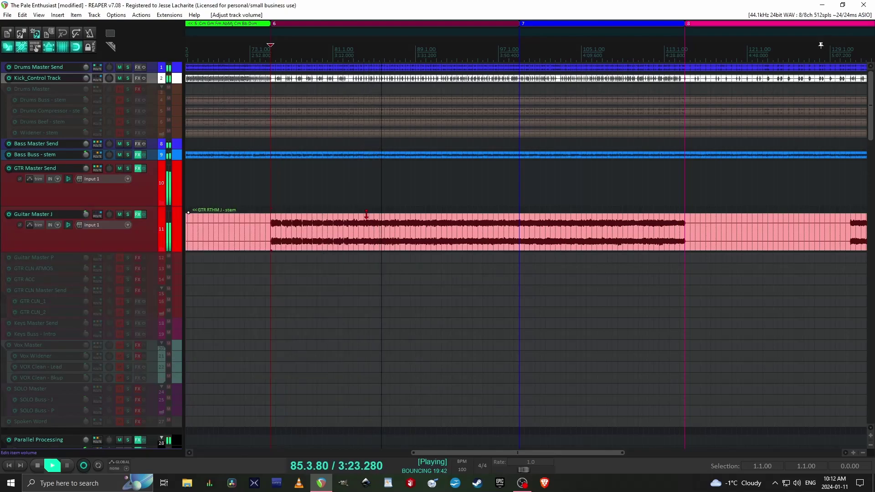
- Bring up the GTR Master Send's parallel send to The Oven to about -8.4 dB
{"action": "left_click", "coordinate": [97, 169]}
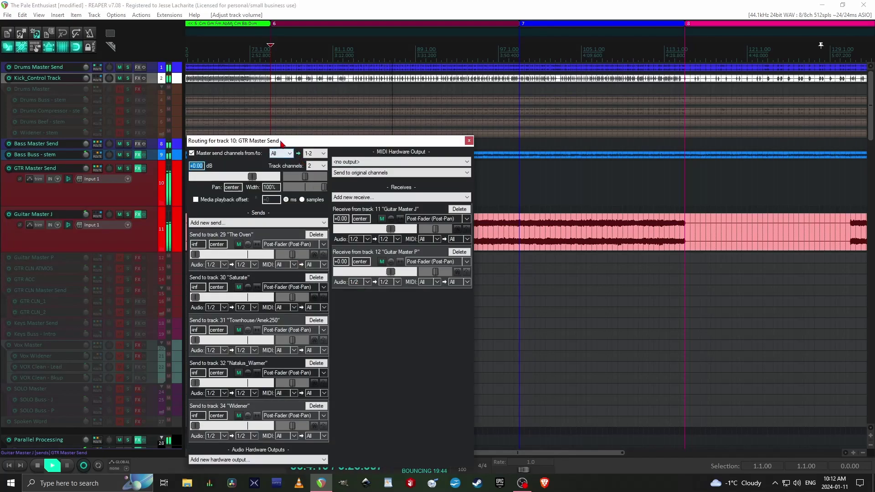
{"action": "left_click_drag", "start_coordinate": [281, 140], "coordinate": [283, 81]}
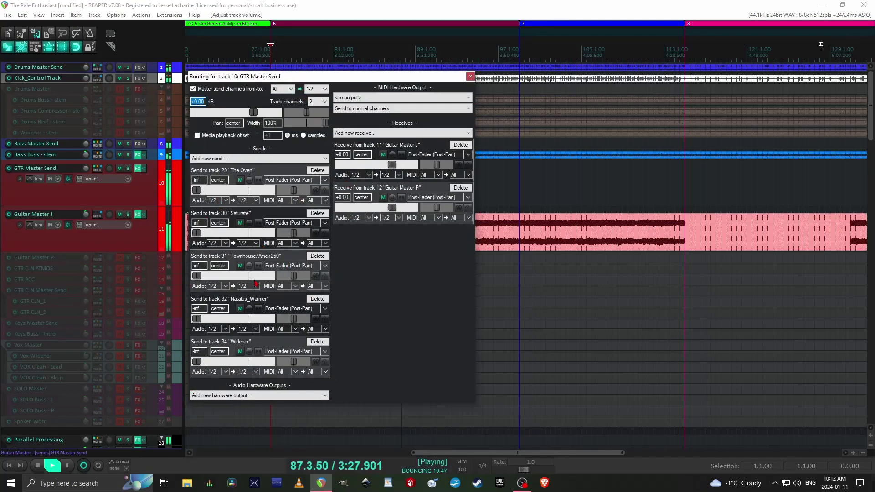
{"action": "left_click_drag", "start_coordinate": [199, 195], "coordinate": [231, 216]}
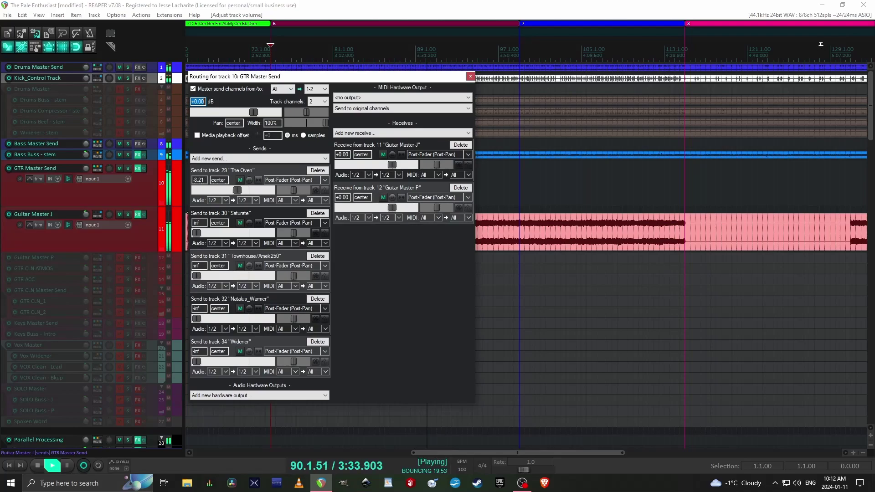
{"action": "left_click_drag", "start_coordinate": [236, 190], "coordinate": [236, 190]}
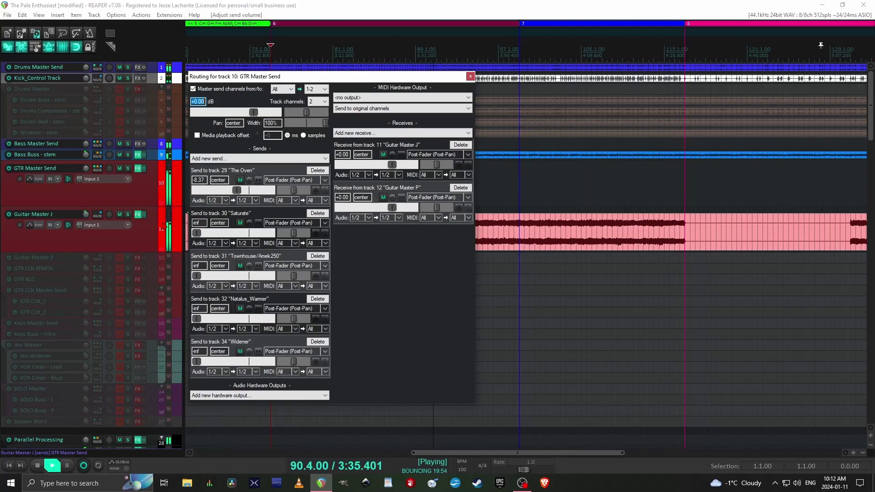
- Set Guitar Master J's track volume to -10 dB and close its routing window
{"action": "left_click", "coordinate": [96, 215]}
{"action": "key", "text": "BackSpace"}
{"action": "type", "text": "-10"}
{"action": "key", "text": "Return"}
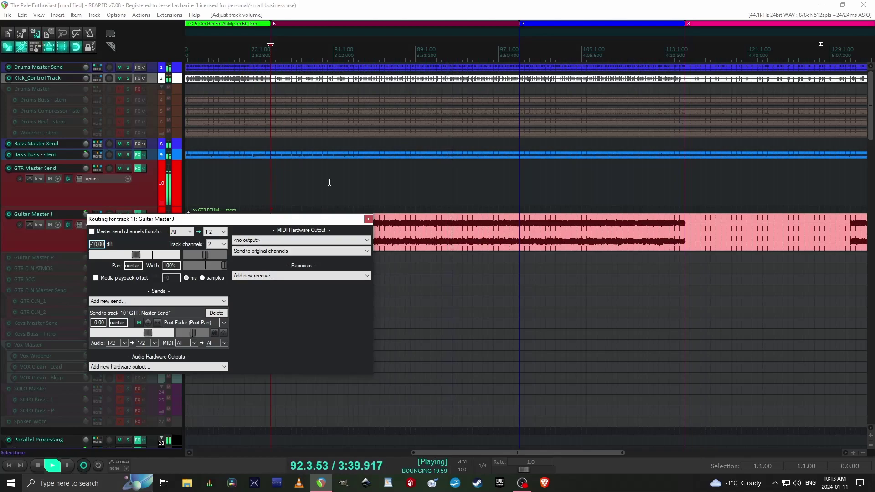
{"action": "left_click", "coordinate": [368, 219]}
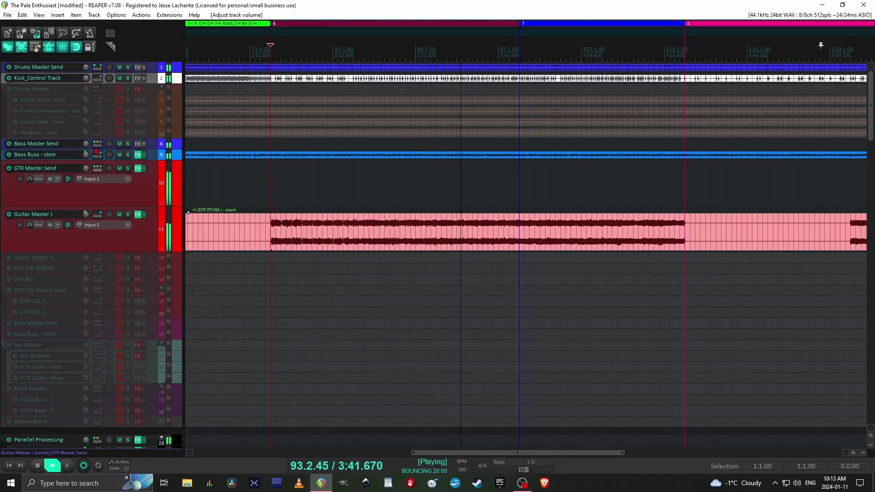
- Set the GTR Master Send's send to The Oven to -5 dB
{"action": "left_click", "coordinate": [97, 168]}
{"action": "left_click_drag", "start_coordinate": [236, 254], "coordinate": [240, 254]}
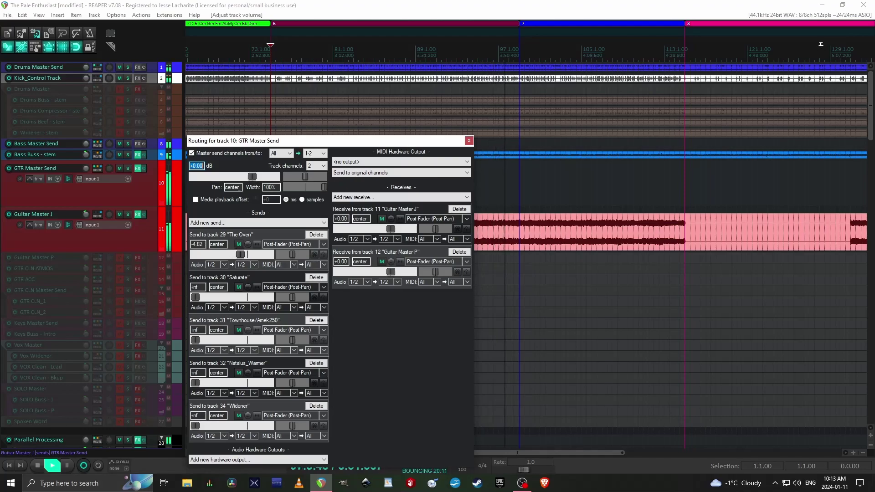
{"action": "left_click", "coordinate": [198, 244]}
{"action": "type", "text": "-5"}
{"action": "key", "text": "Return"}
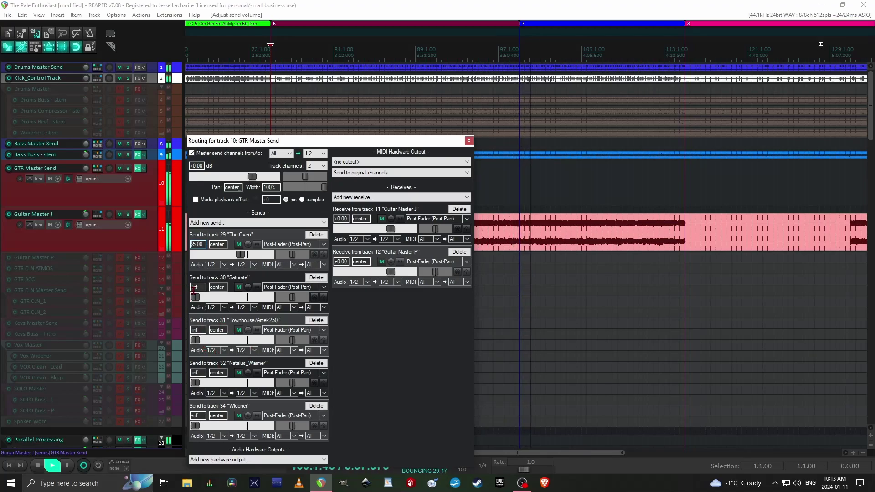
- Bring up the GTR Master Send's send to Natalus_Warmer and set it to -21.50 dB
{"action": "left_click_drag", "start_coordinate": [195, 383], "coordinate": [220, 383]}
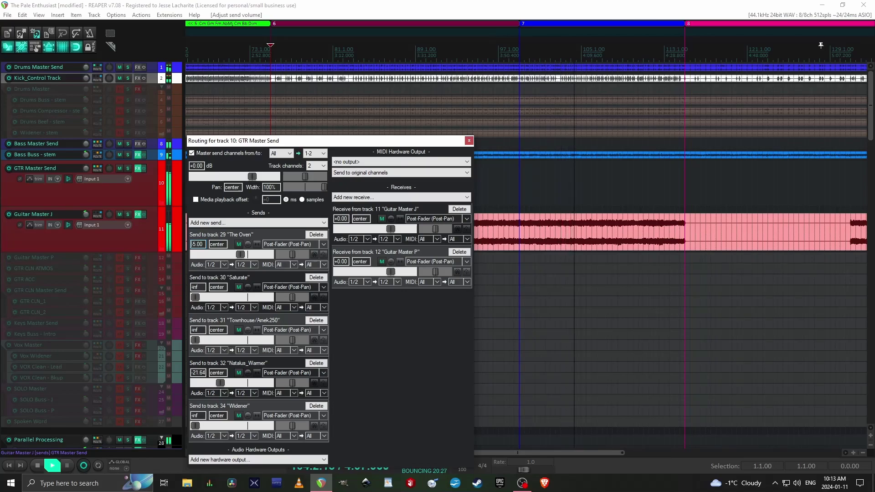
{"action": "key", "text": "BackSpace"}
{"action": "key", "text": "BackSpace"}
{"action": "type", "text": "50"}
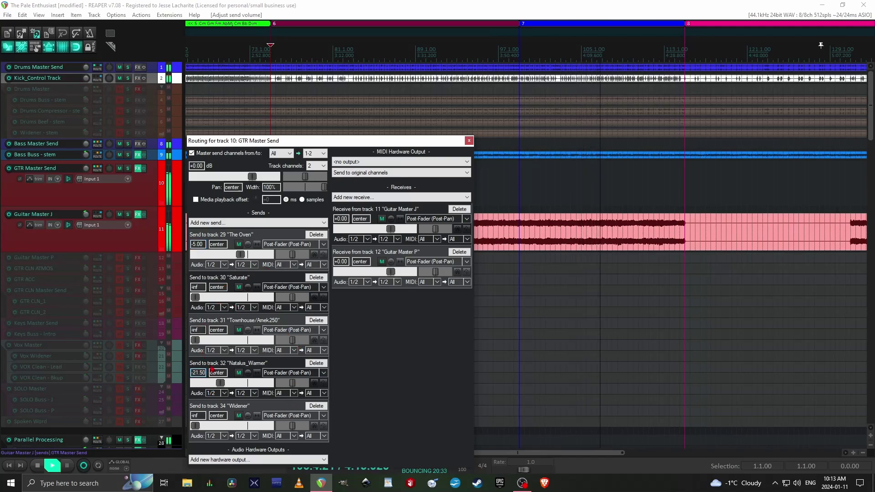
- Bring up the GTR Master Send's send to Saturate and set it to -9.50 dB
{"action": "left_click_drag", "start_coordinate": [195, 297], "coordinate": [232, 297]}
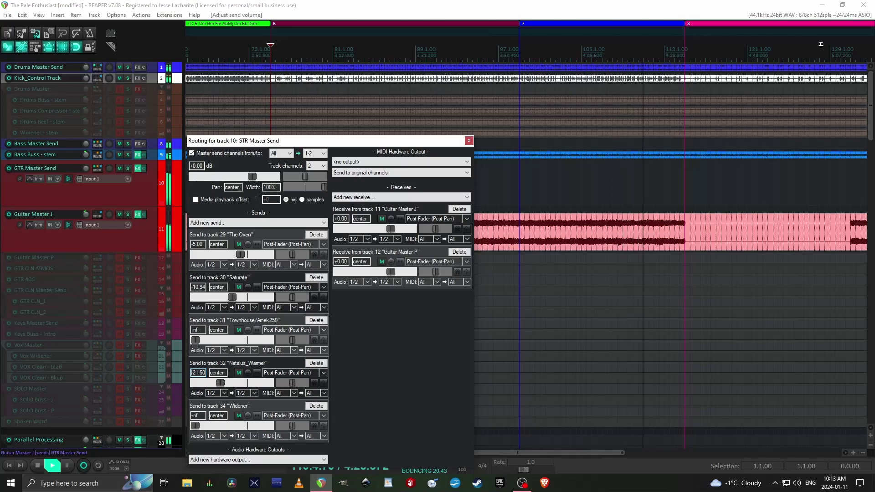
{"action": "left_click_drag", "start_coordinate": [232, 298], "coordinate": [233, 298]}
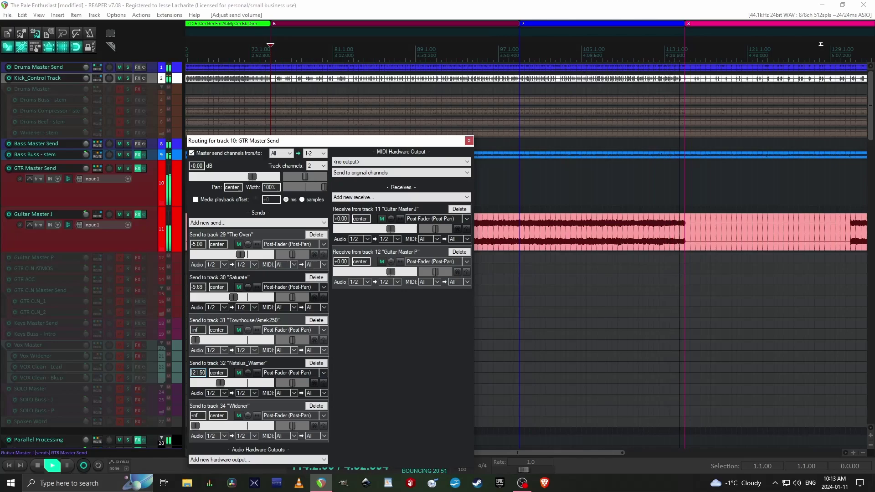
{"action": "double_click", "coordinate": [202, 288]}
{"action": "type", "text": "-9"}
- Bring up the GTR Master Send's send to Townhouse/Amek250 by ear and set it to -11 dB
{"action": "left_click_drag", "start_coordinate": [199, 343], "coordinate": [225, 340]}
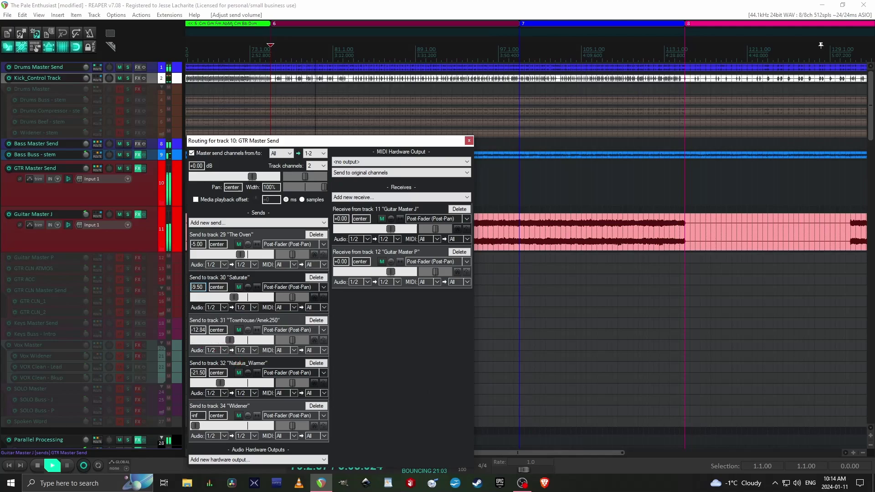
{"action": "left_click_drag", "start_coordinate": [231, 341], "coordinate": [230, 340]}
{"action": "left_click_drag", "start_coordinate": [230, 340], "coordinate": [231, 340]}
{"action": "double_click", "coordinate": [198, 329]}
{"action": "type", "text": "-11"}
{"action": "key", "text": "Return"}
- Set the GTR Master Send's send to Widener to -26 dB and close the routing window
{"action": "left_click_drag", "start_coordinate": [195, 426], "coordinate": [217, 426]}
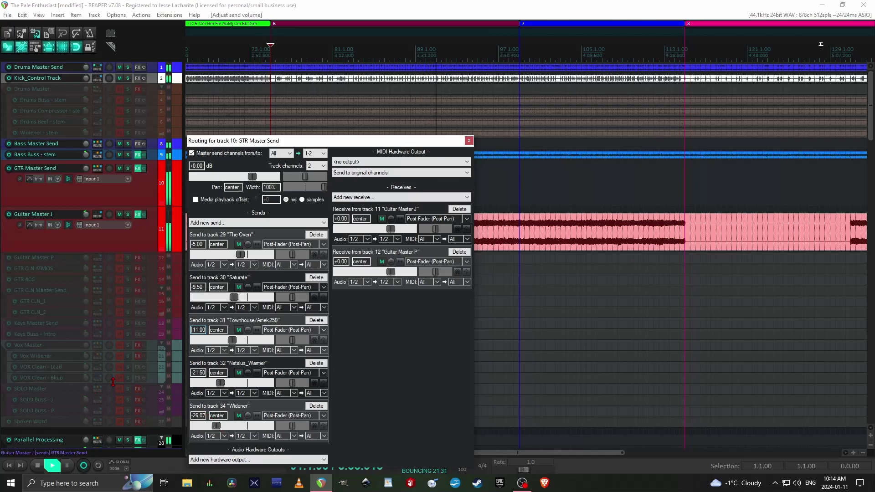
{"action": "double_click", "coordinate": [205, 415]}
{"action": "type", "text": "-26"}
{"action": "key", "text": "Escape"}
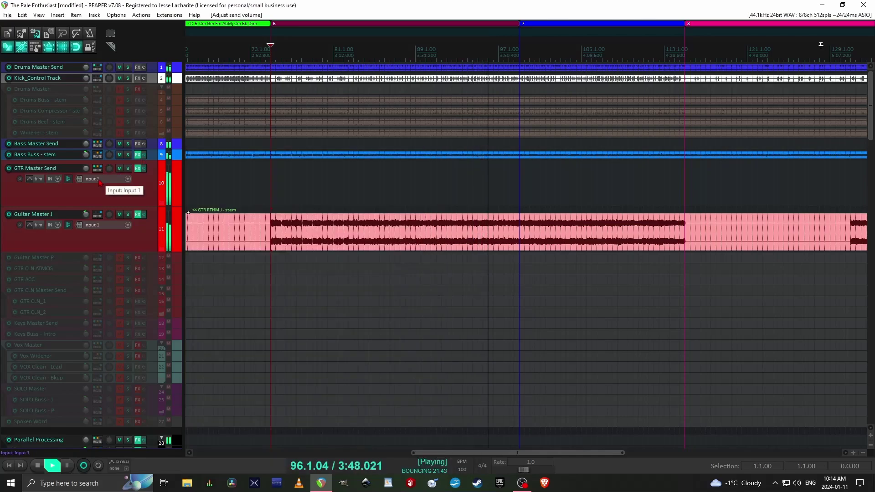
- Open the master track's bx_2098 EQ and adjust its HF shelf gain and frequency by ear
{"action": "key", "text": "ctrl+m"}
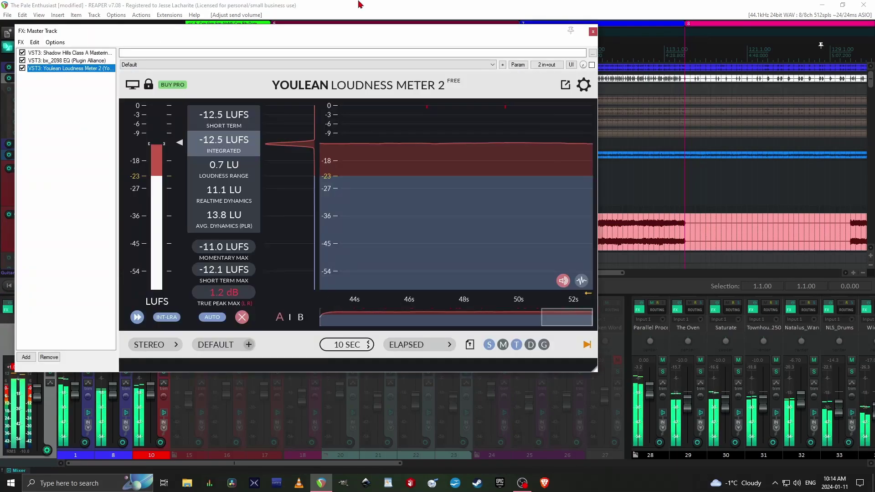
{"action": "key", "text": "shift+f"}
{"action": "left_click", "coordinate": [68, 60]}
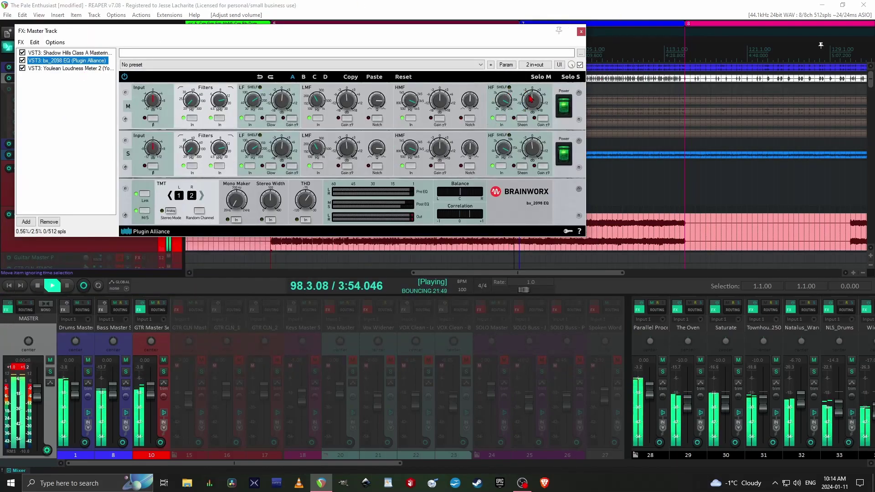
{"action": "left_click_drag", "start_coordinate": [531, 98], "coordinate": [531, 90]}
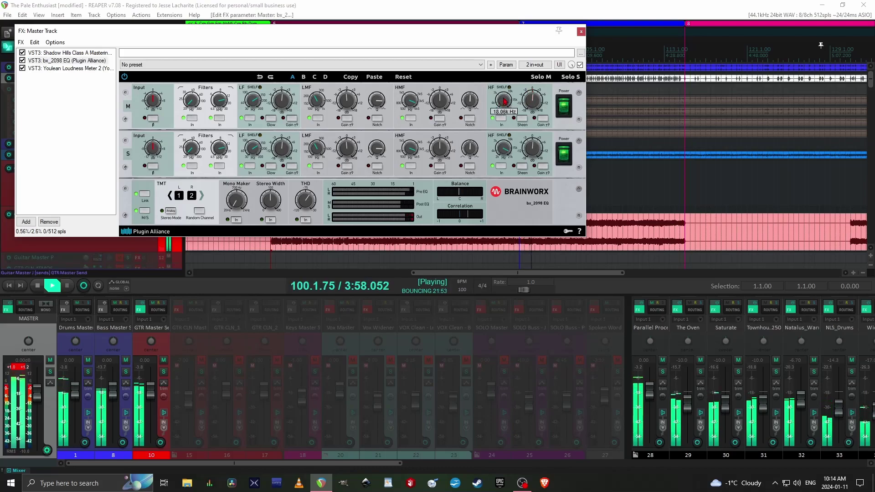
{"action": "left_click_drag", "start_coordinate": [505, 122], "coordinate": [510, 109]}
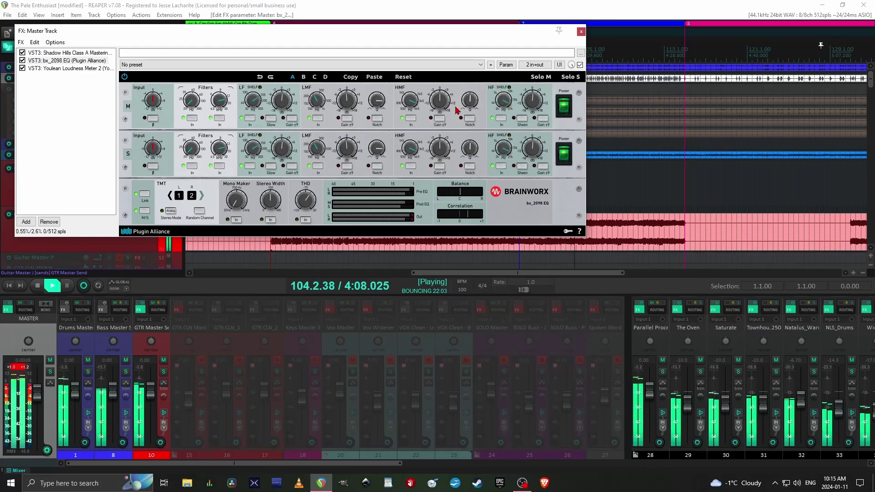
- Retune the HMF and LMF band frequencies of the master's bx_2098 EQ by ear
{"action": "left_click_drag", "start_coordinate": [411, 101], "coordinate": [410, 99]}
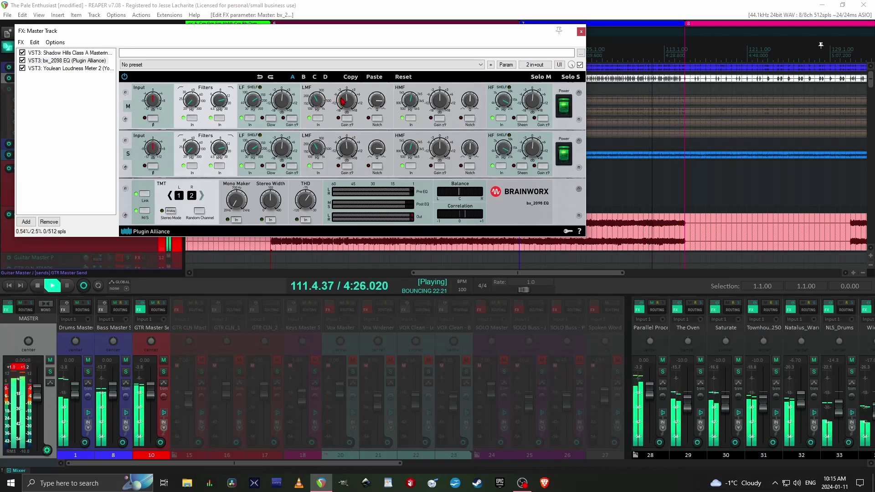
{"action": "mouse_move", "coordinate": [331, 100]}
{"action": "left_click_drag", "start_coordinate": [331, 101], "coordinate": [338, 70]}
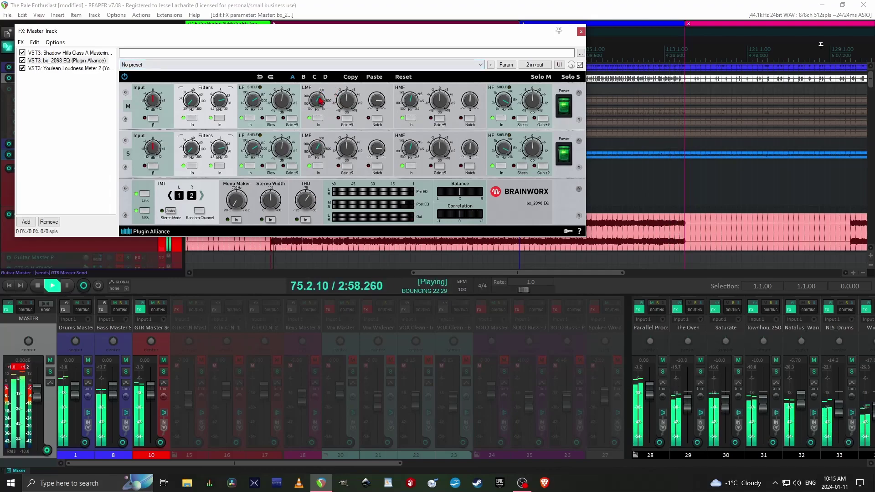
{"action": "left_click_drag", "start_coordinate": [321, 101], "coordinate": [260, 107]}
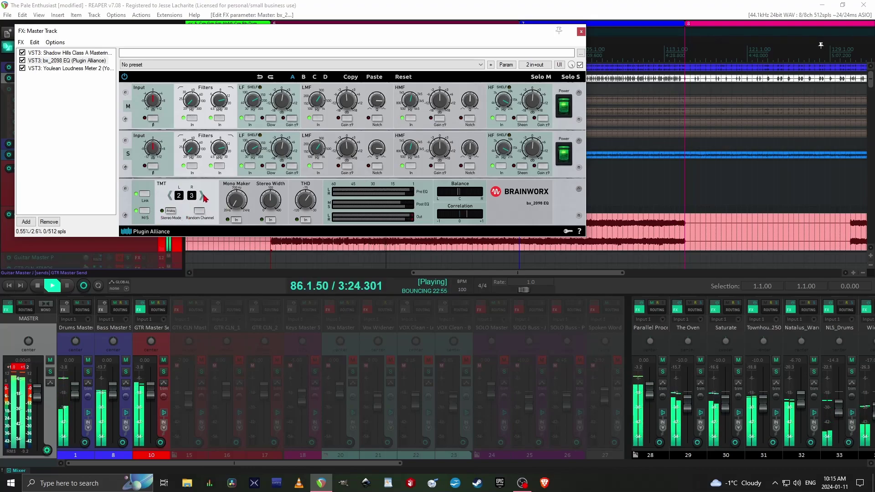
- Switch the master EQ's TMT channel pair to 5/6, and reset the master's peak meter with the effects window closed and mixer hidden
{"action": "left_click", "coordinate": [203, 197]}
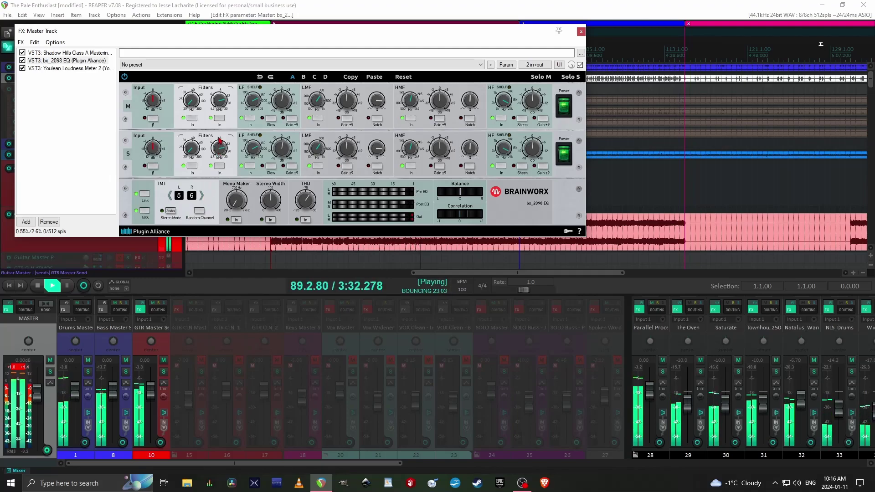
{"action": "left_click", "coordinate": [581, 32]}
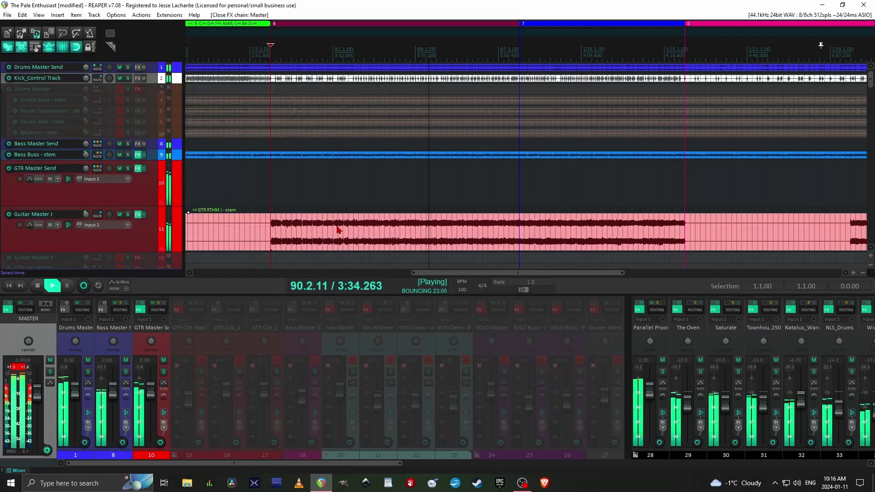
{"action": "left_click", "coordinate": [25, 368]}
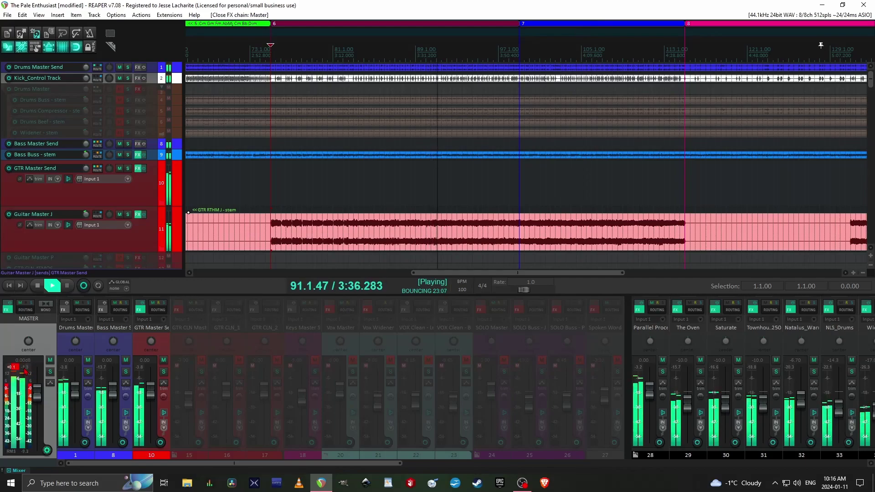
{"action": "key", "text": "ctrl+m"}
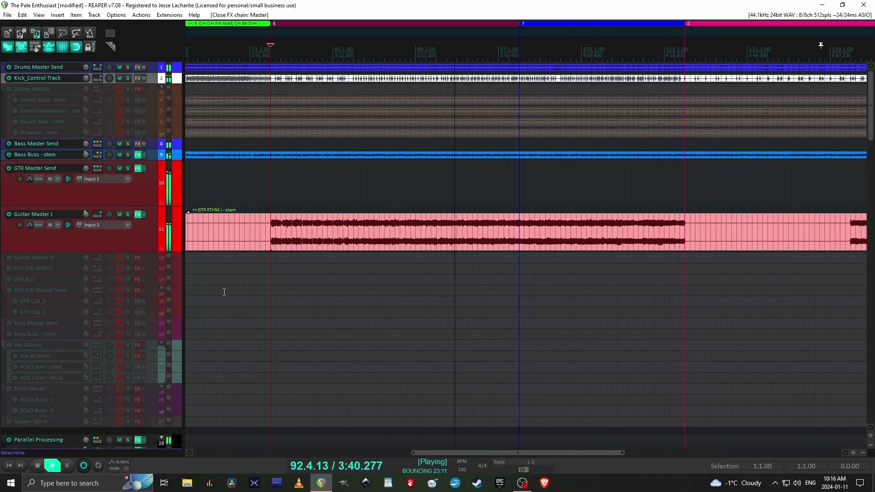
- Set the Bass Buss - stem track volume to -7.25 dB and close its routing window
{"action": "left_click", "coordinate": [96, 155]}
{"action": "type", "text": "-7"}
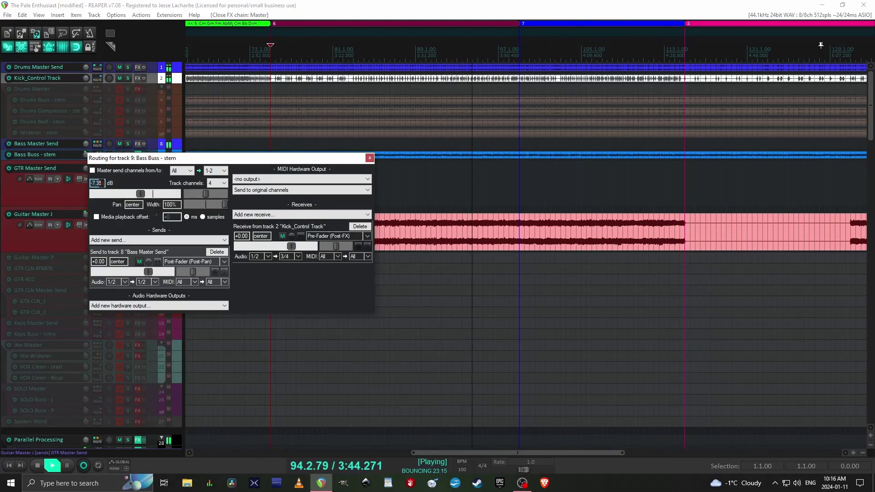
{"action": "type", "text": ".25"}
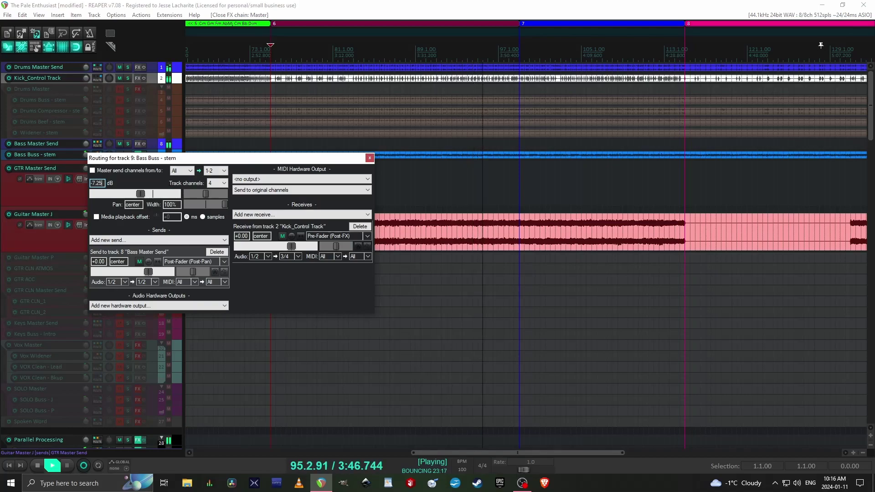
{"action": "key", "text": "Return"}
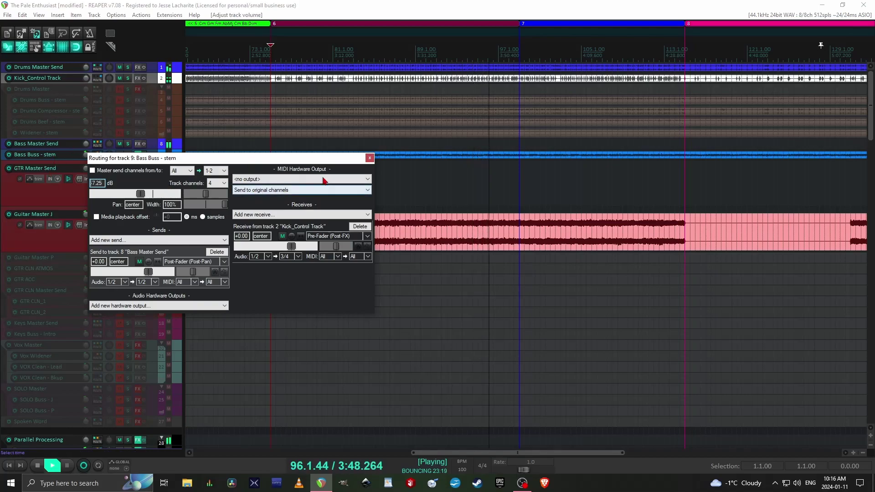
{"action": "left_click", "coordinate": [370, 158]}
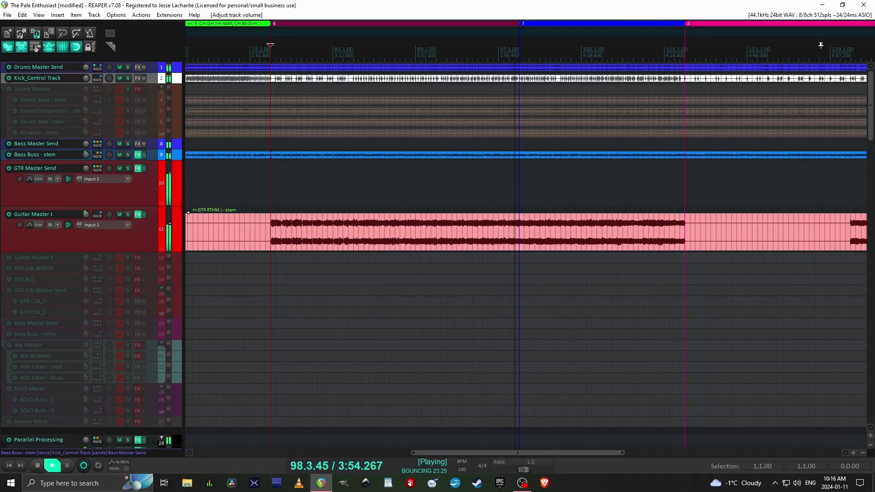
- Collapse the GTR Master Send and Guitar Master J tracks to minimum height, showing the full song on the timeline
{"action": "double_click", "coordinate": [133, 197]}
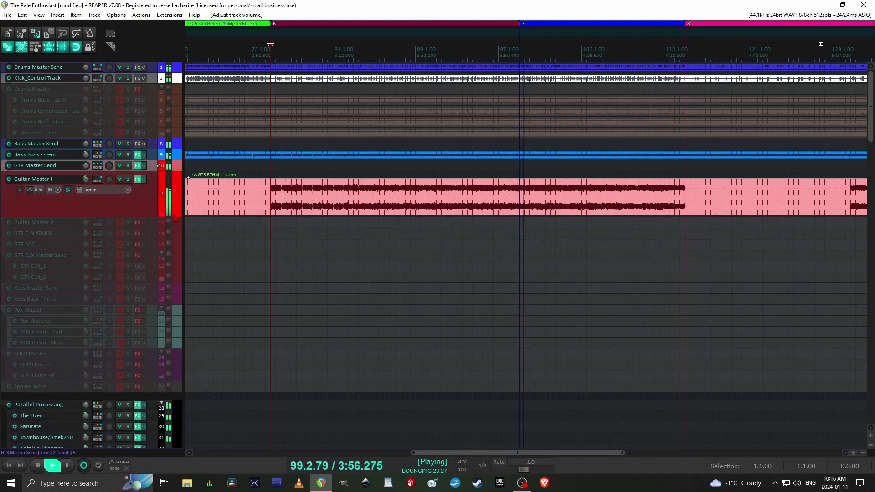
{"action": "double_click", "coordinate": [133, 197]}
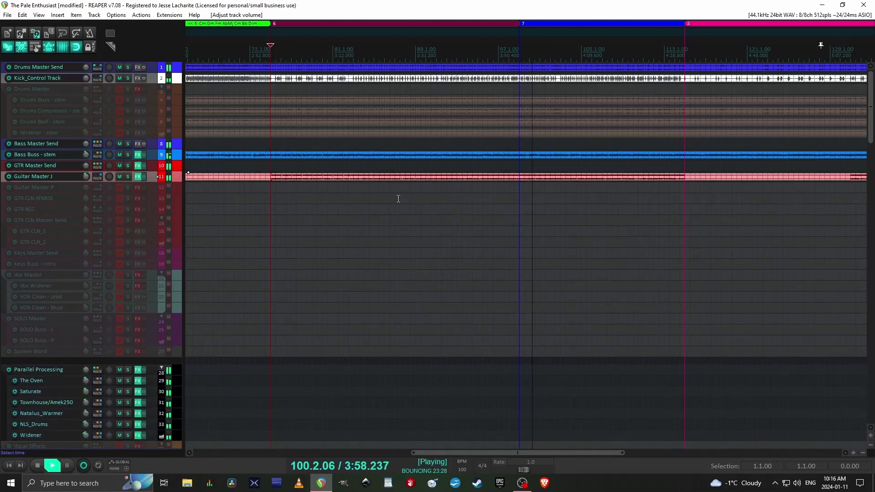
{"action": "scroll", "coordinate": [399, 200], "scroll_direction": "down", "scroll_amount": 5}
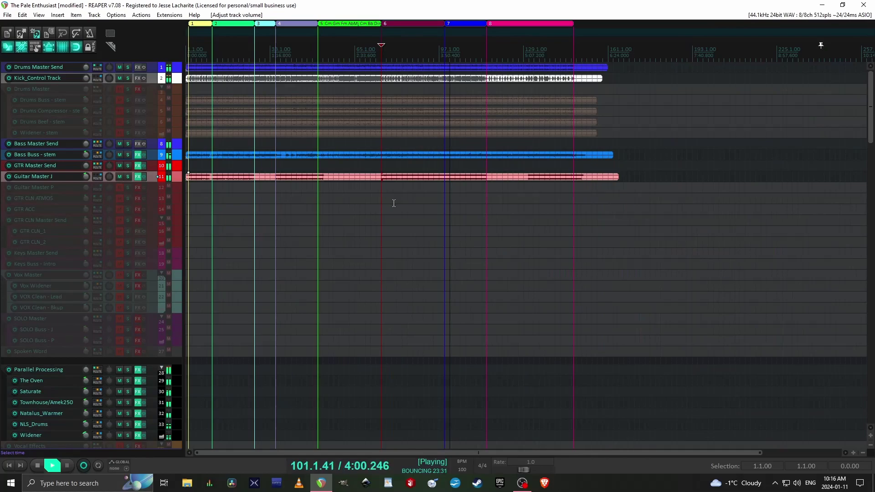